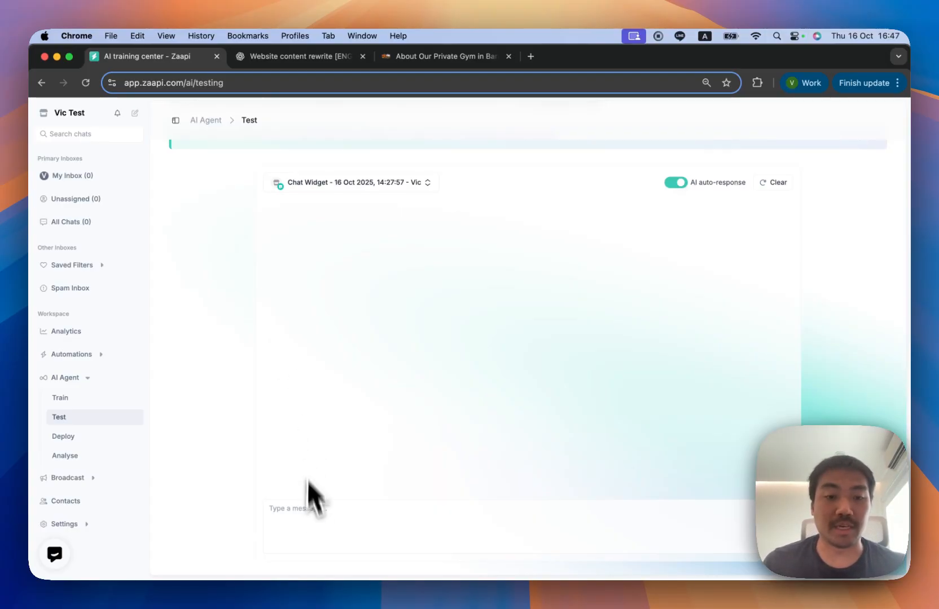
Step: Open the workspace's Integrations settings and look through the channels available to connect
{"action": "left_click", "coordinate": [312, 523]}
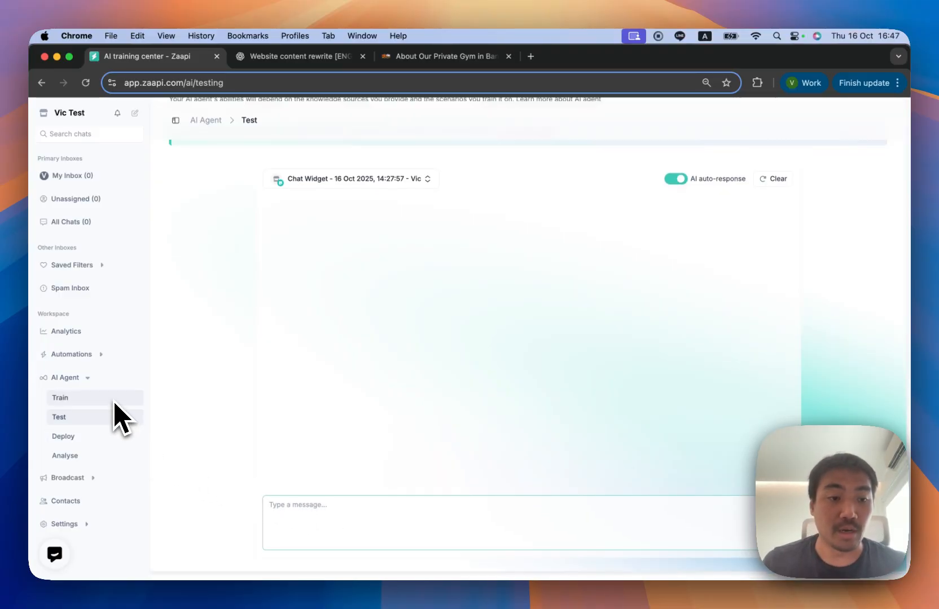
{"action": "left_click", "coordinate": [69, 524]}
{"action": "scroll", "coordinate": [91, 480], "scroll_direction": "down", "scroll_amount": 5}
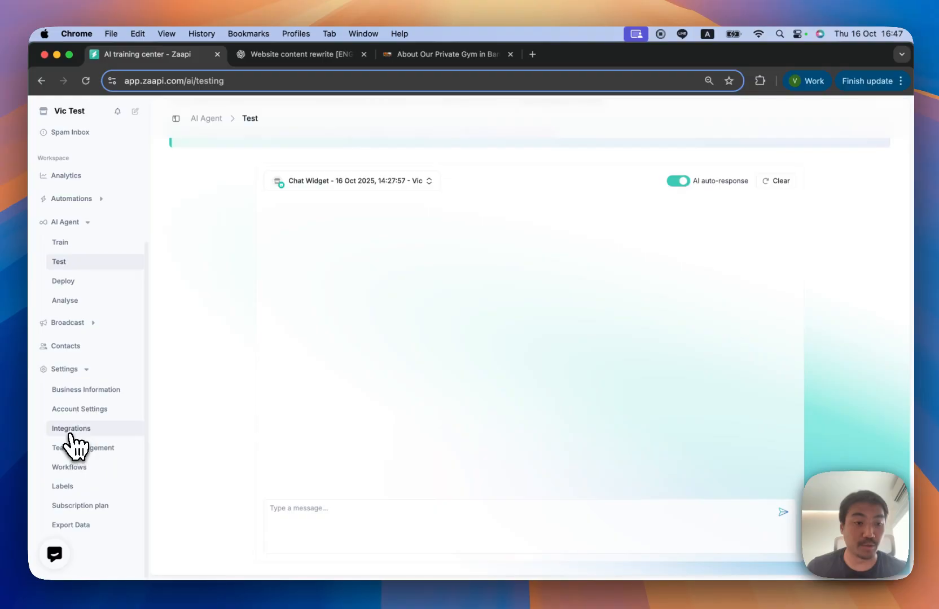
{"action": "left_click", "coordinate": [71, 429]}
{"action": "scroll", "coordinate": [361, 378], "scroll_direction": "down", "scroll_amount": 3}
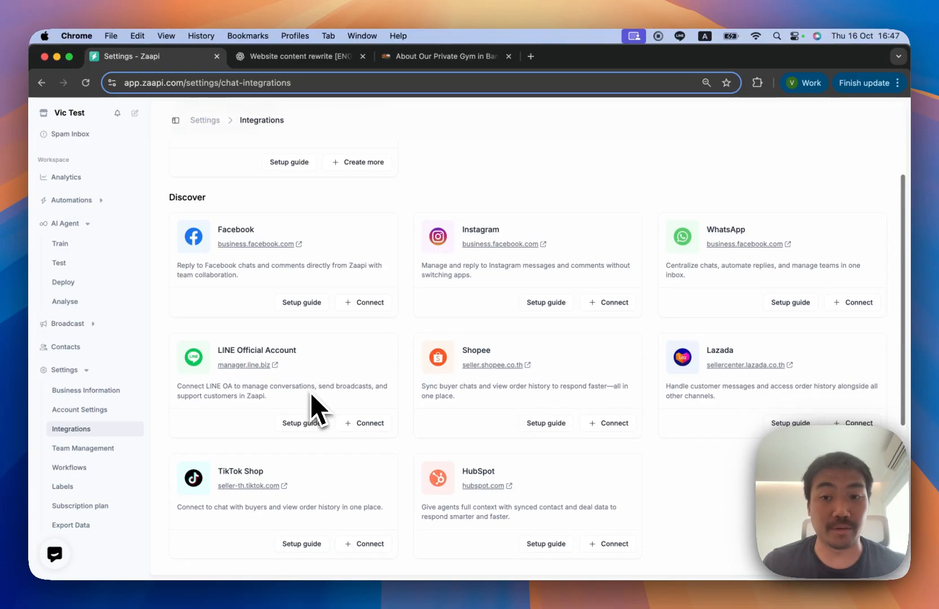
{"action": "scroll", "coordinate": [315, 404], "scroll_direction": "down", "scroll_amount": 1}
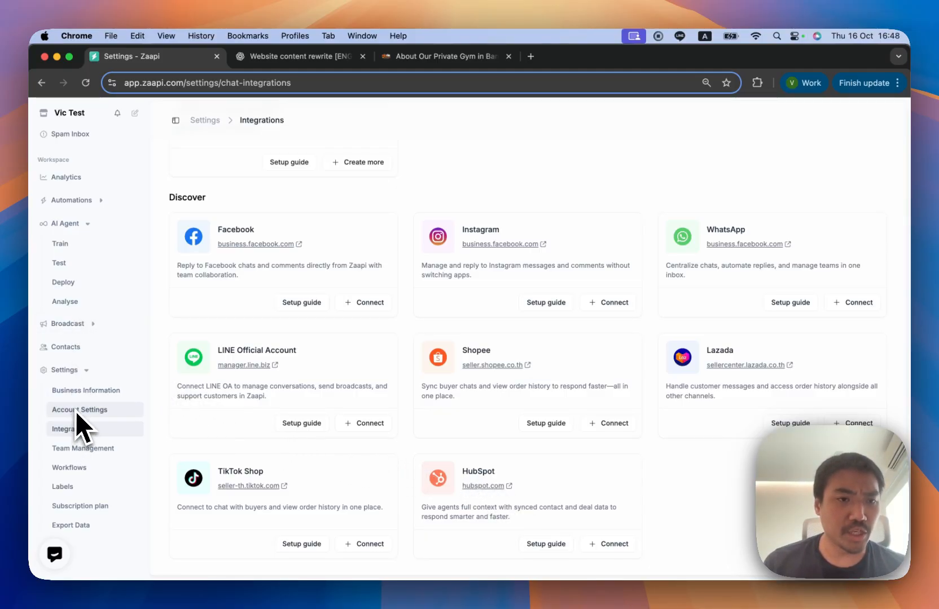
Step: Return to the AI agent's Test page and select the Chat Widget account for the test conversation
{"action": "scroll", "coordinate": [76, 418], "scroll_direction": "up", "scroll_amount": 2}
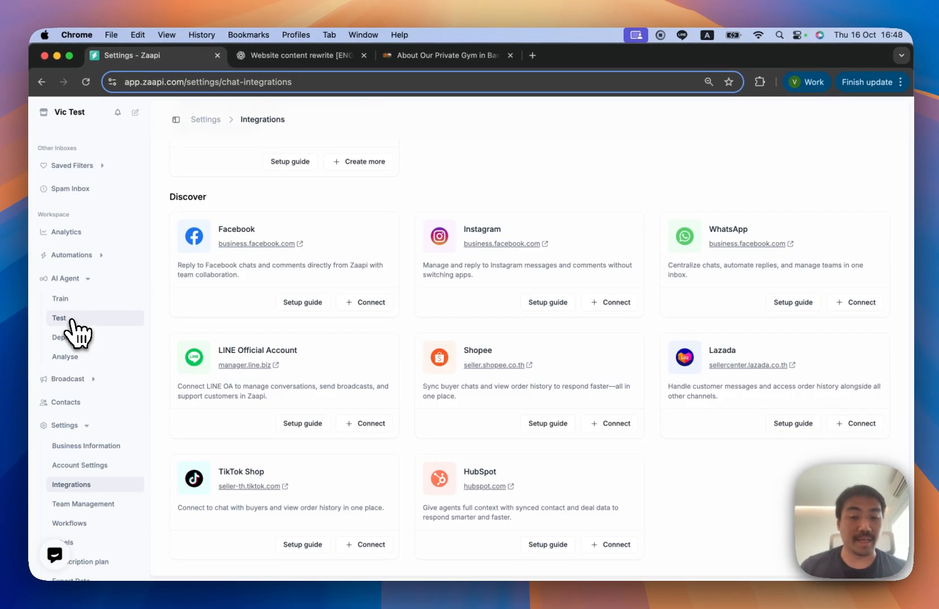
{"action": "left_click", "coordinate": [68, 319]}
{"action": "left_click", "coordinate": [395, 244]}
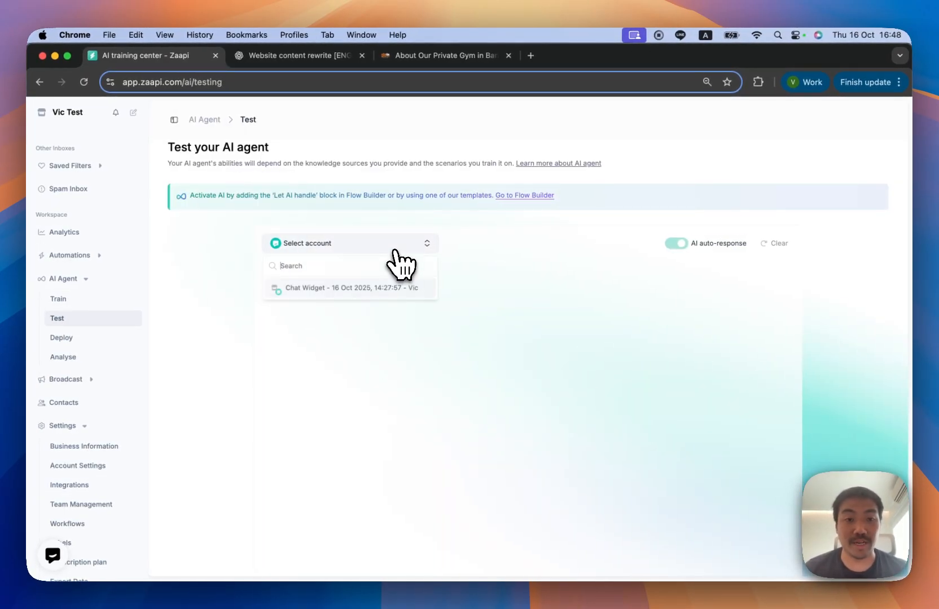
{"action": "left_click", "coordinate": [326, 290]}
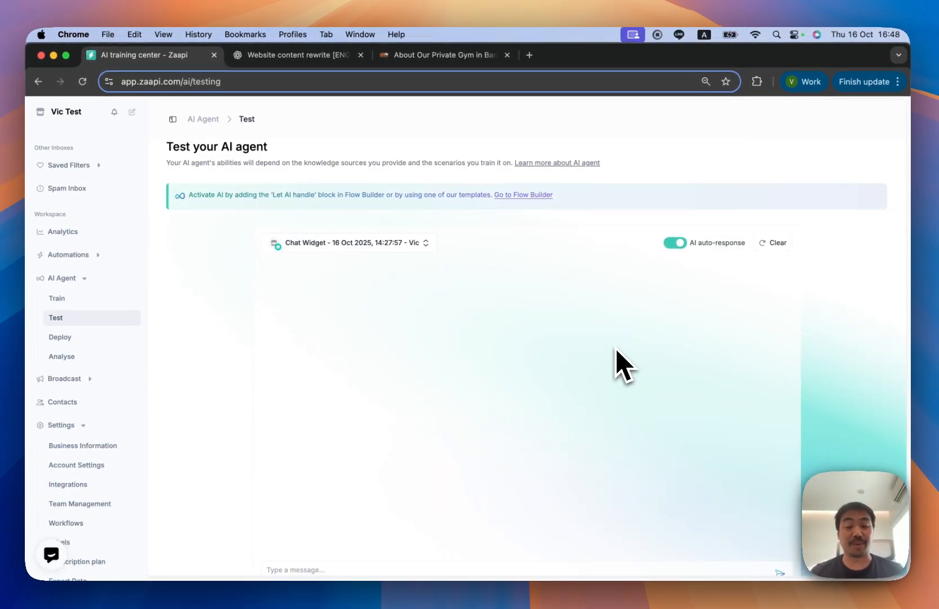
{"action": "scroll", "coordinate": [621, 365], "scroll_direction": "down", "scroll_amount": 2}
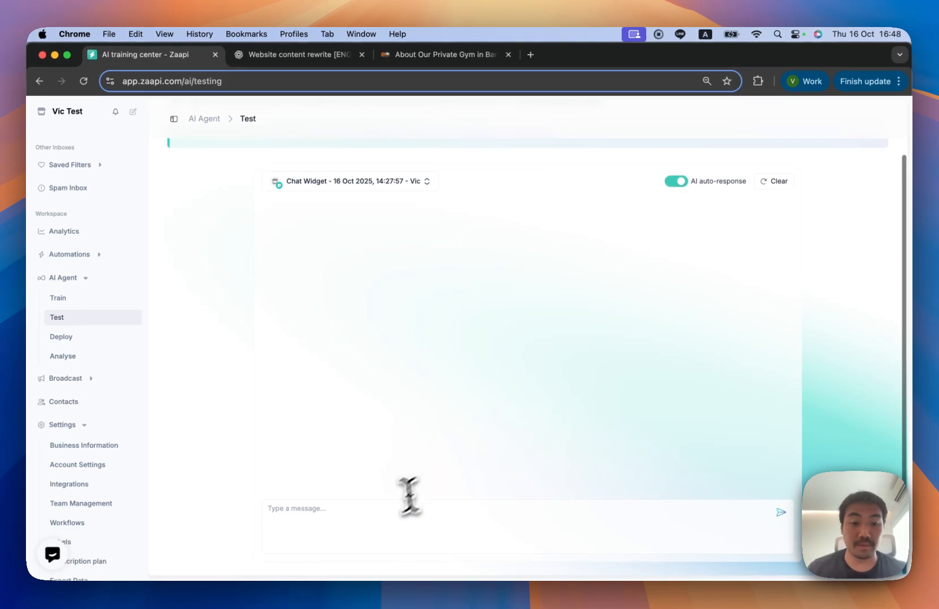
{"action": "left_click", "coordinate": [386, 511]}
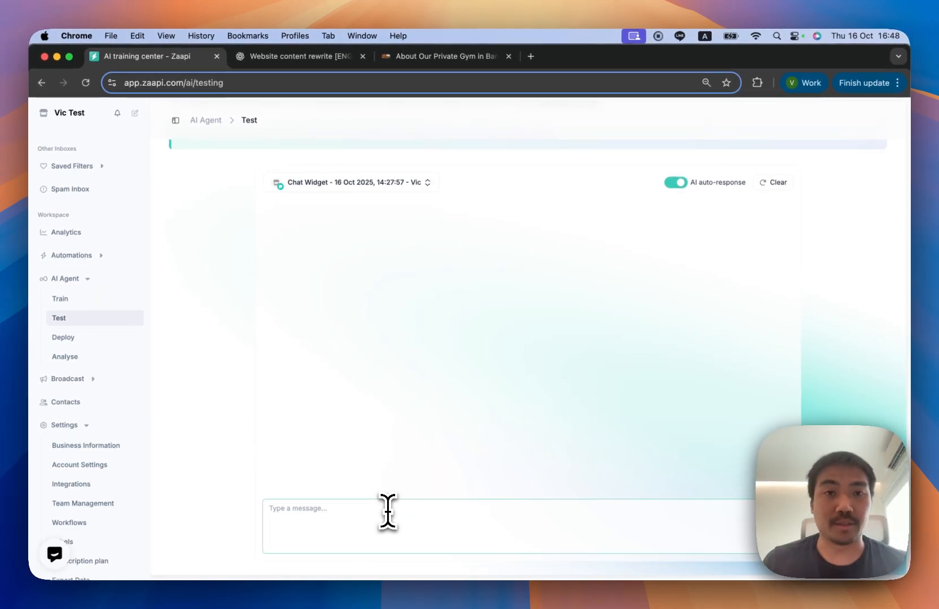
Step: Switch to the Matdet Muay Thai Gym website and review its club information, opening hours and location
{"action": "left_click", "coordinate": [425, 62]}
{"action": "scroll", "coordinate": [507, 329], "scroll_direction": "up", "scroll_amount": 2}
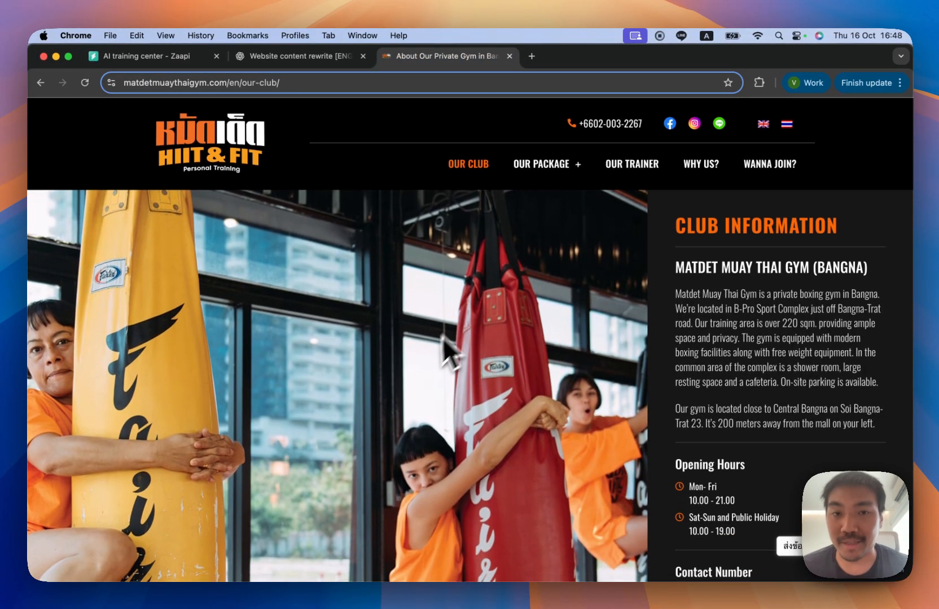
{"action": "scroll", "coordinate": [468, 311], "scroll_direction": "down", "scroll_amount": 1}
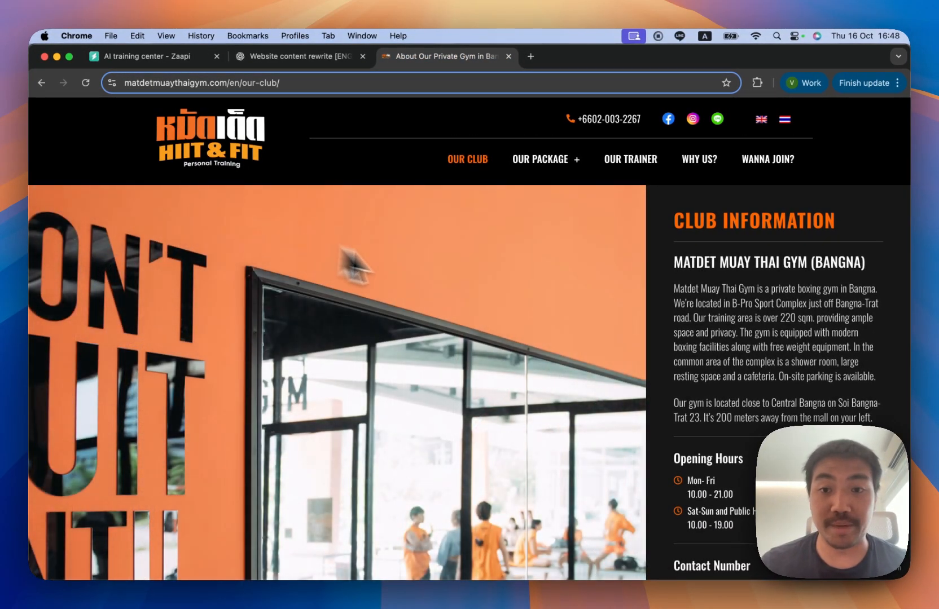
{"action": "scroll", "coordinate": [449, 274], "scroll_direction": "down", "scroll_amount": 5}
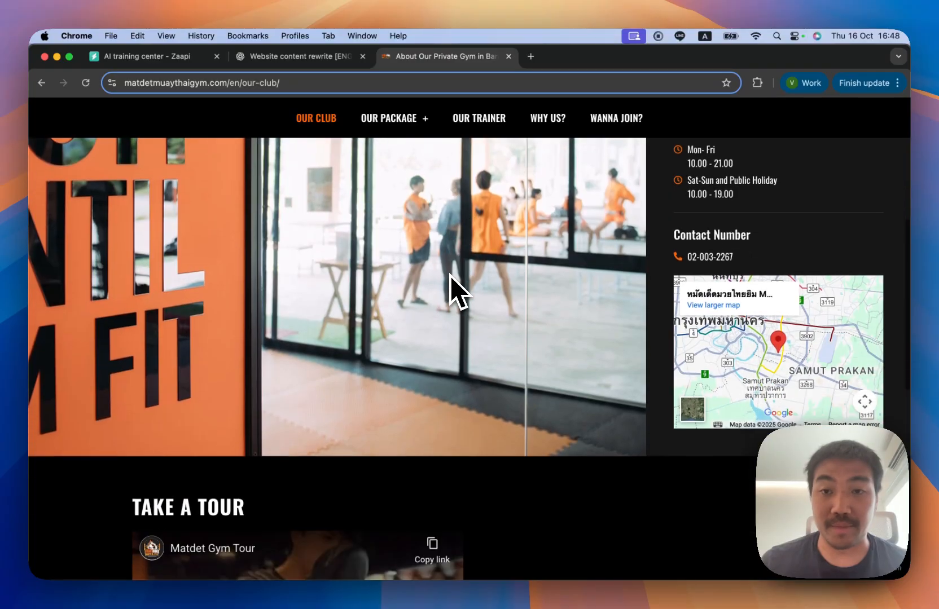
{"action": "scroll", "coordinate": [450, 276], "scroll_direction": "up", "scroll_amount": 5}
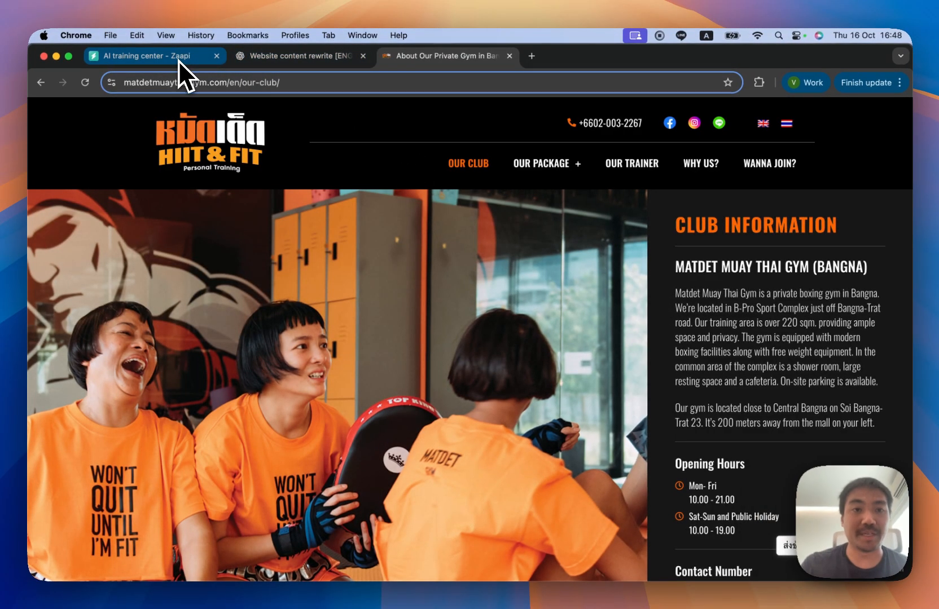
Step: Back in the AI agent test chat, send the message "Hey where is your gym located? does it have parking?"
{"action": "left_click", "coordinate": [178, 60]}
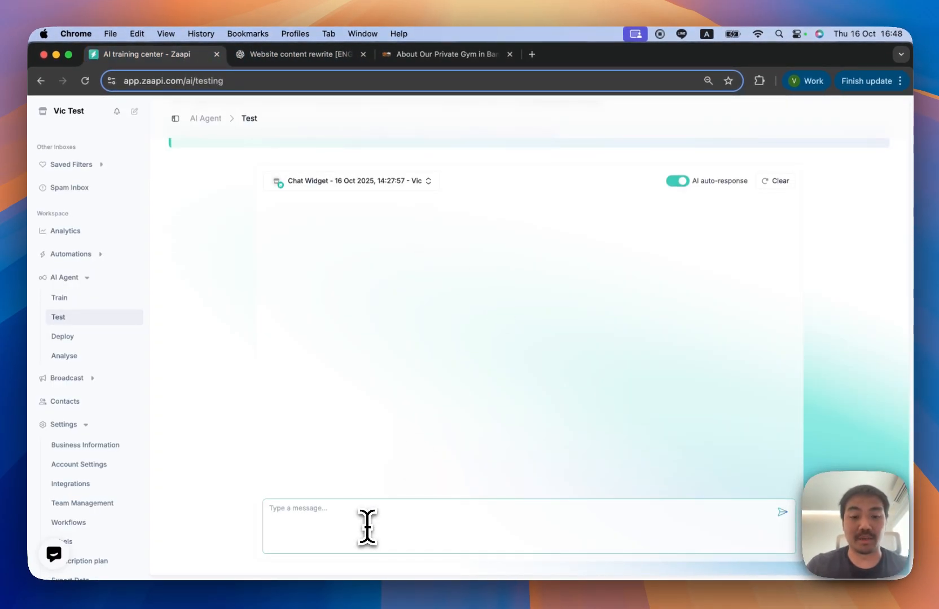
{"action": "type", "text": "Hey where is "}
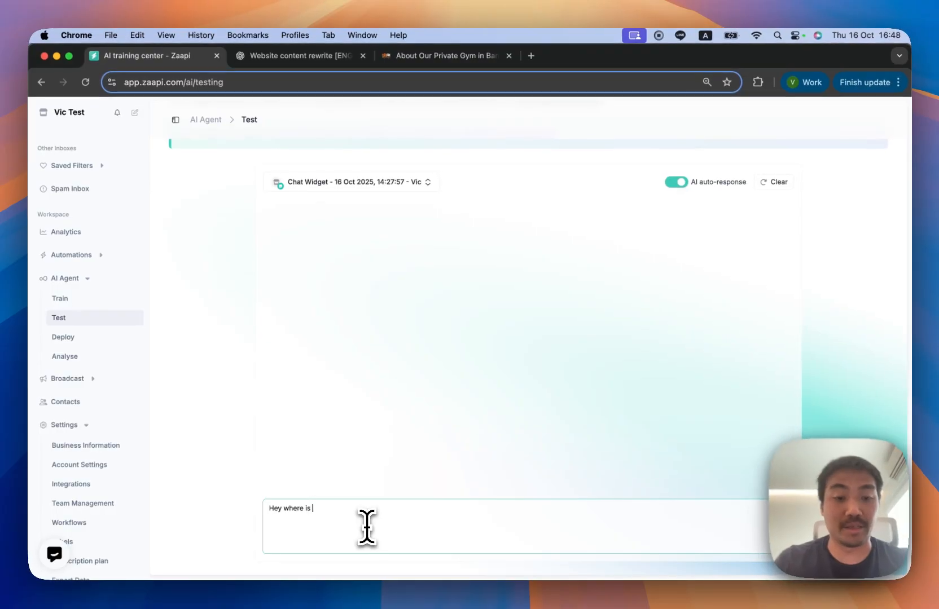
{"action": "type", "text": "your gym located"}
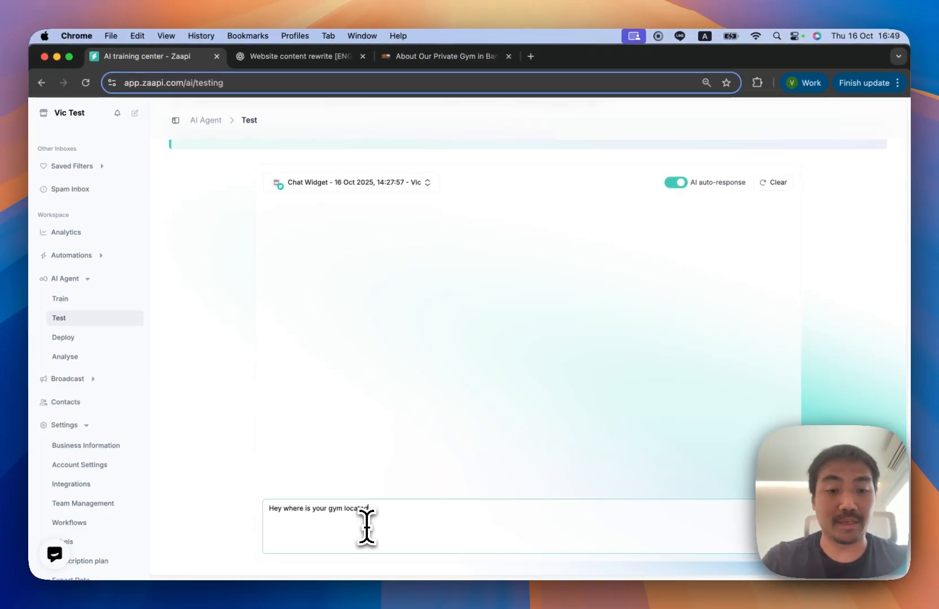
{"action": "type", "text": "? does it"}
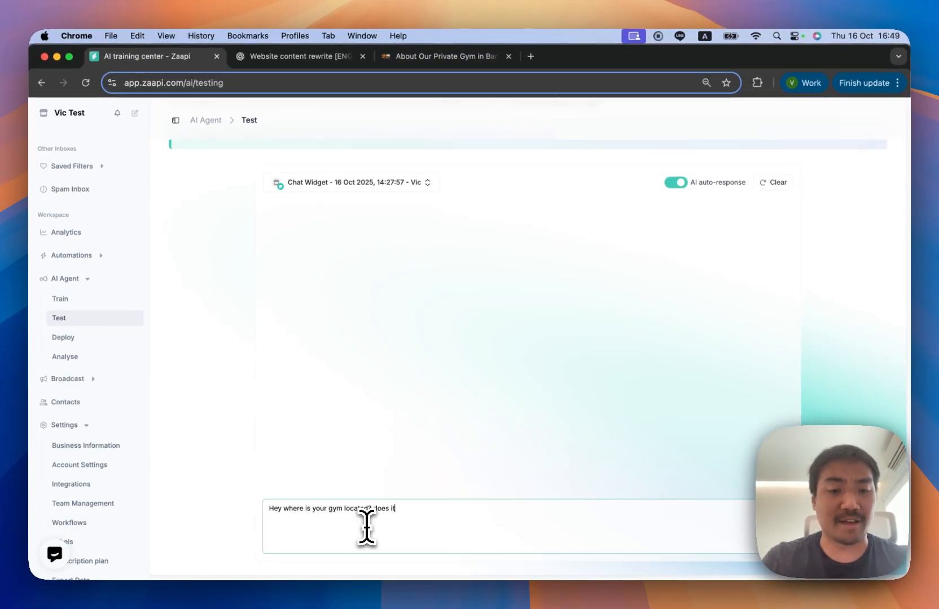
{"action": "type", "text": " have parking?"}
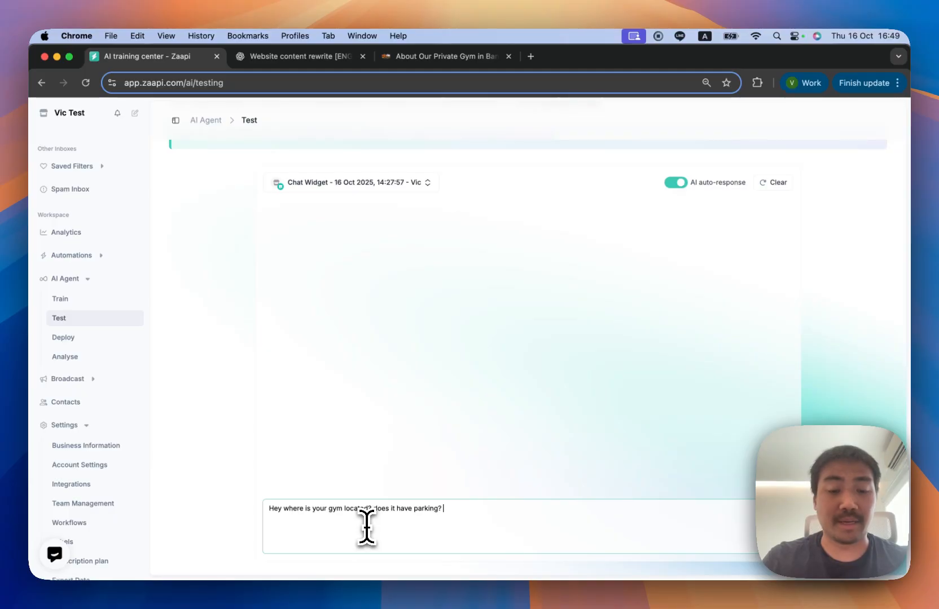
{"action": "key", "text": "Return"}
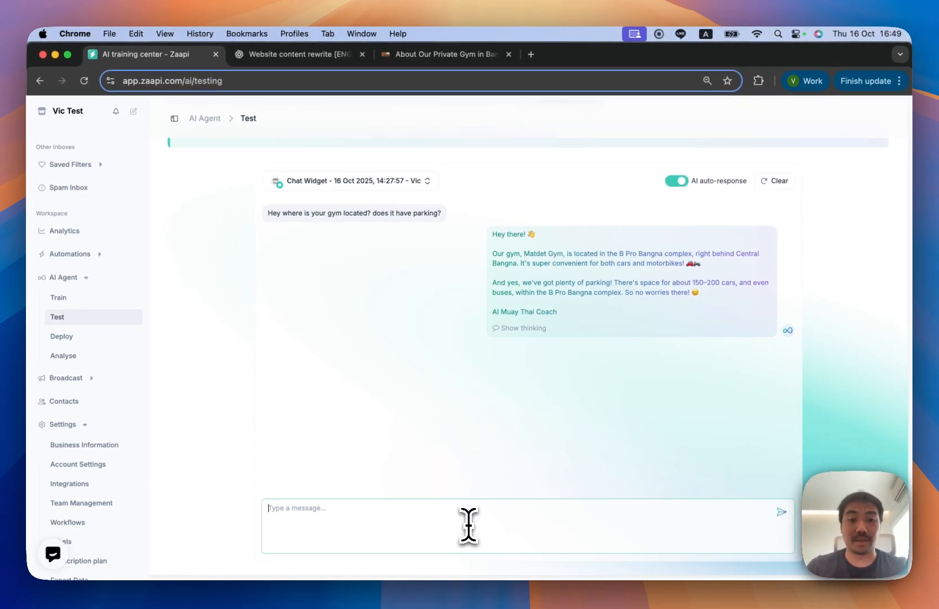
Step: Send the message "This is my first time doing this. Can you recommend me the packages and price? what's good for first-timers?"
{"action": "type", "text": "This is my"}
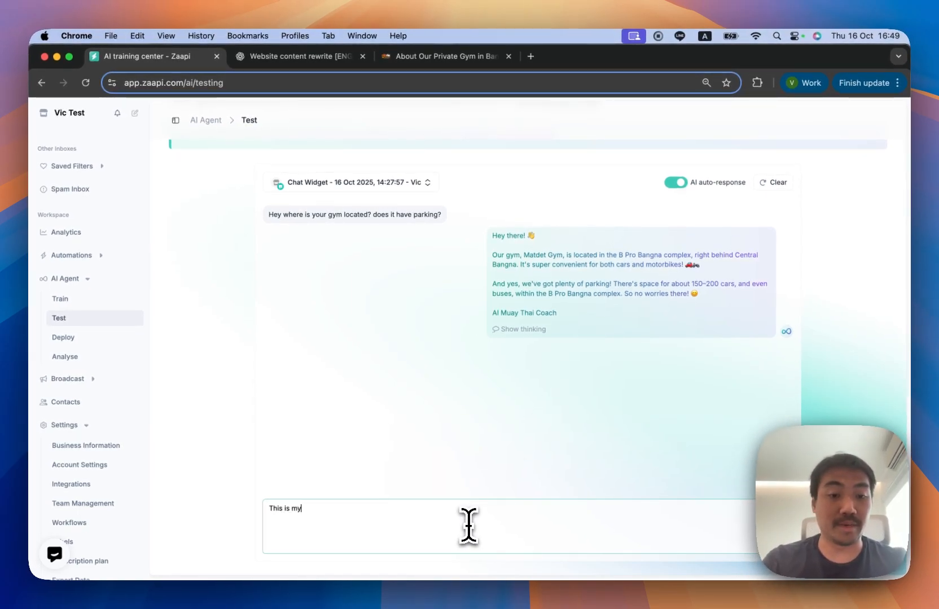
{"action": "type", "text": " first time oing this. Can you r"}
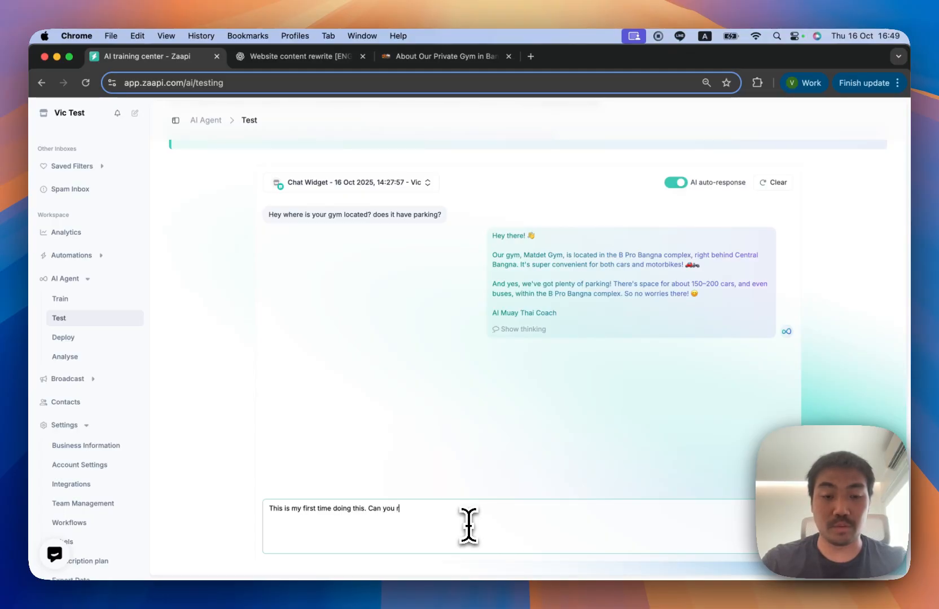
{"action": "key", "text": "BackSpace"}
{"action": "key", "text": "BackSpace"}
{"action": "key", "text": "BackSpace"}
{"action": "key", "text": "BackSpace"}
{"action": "key", "text": "BackSpace"}
{"action": "type", "text": "e packages a"}
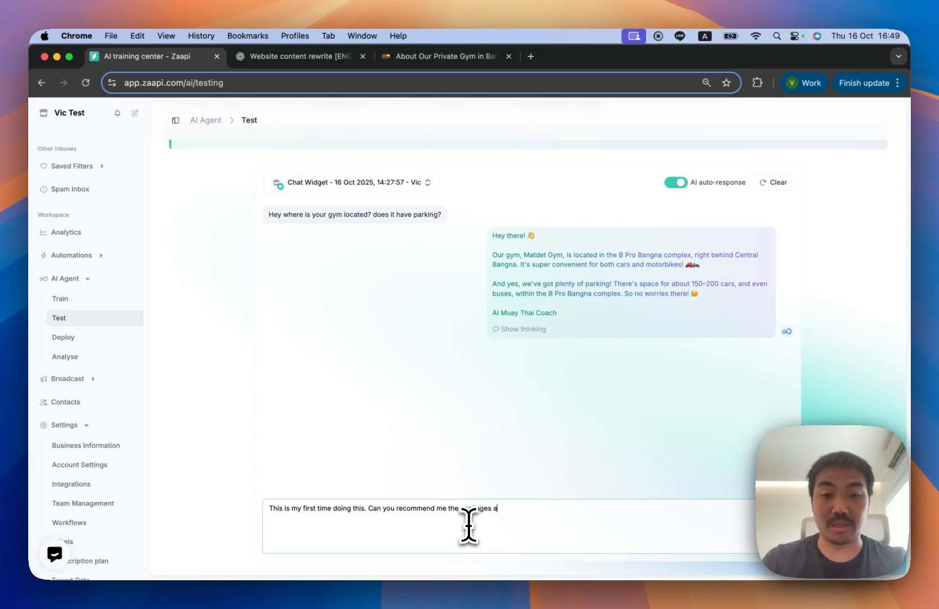
{"action": "type", "text": "nd price? "}
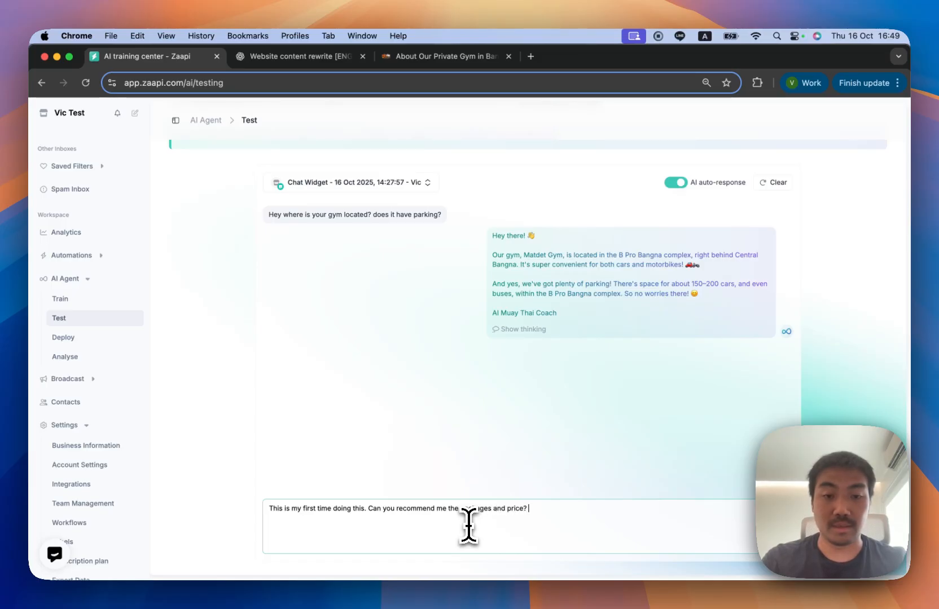
{"action": "type", "text": "what's good "}
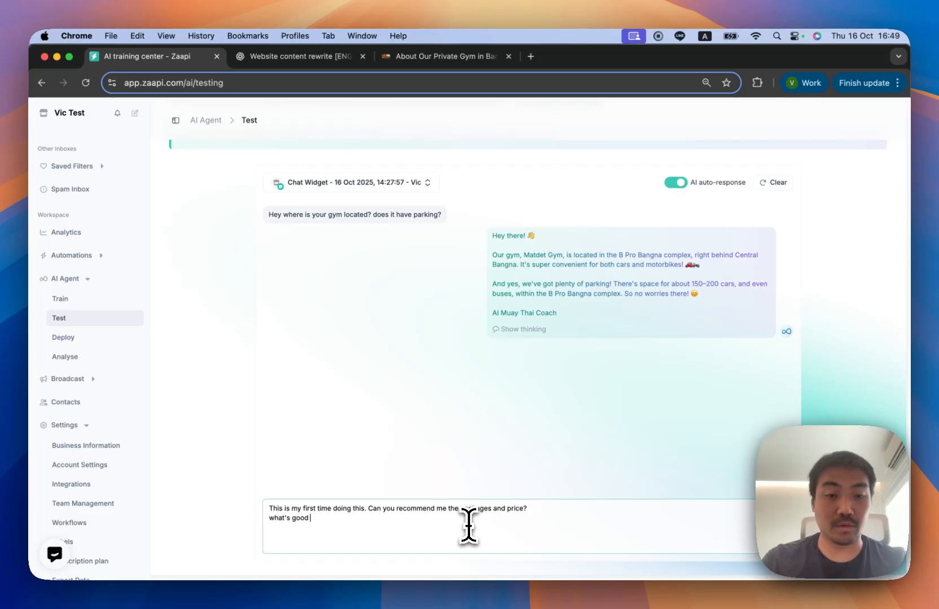
{"action": "type", "text": "for first-timers?"}
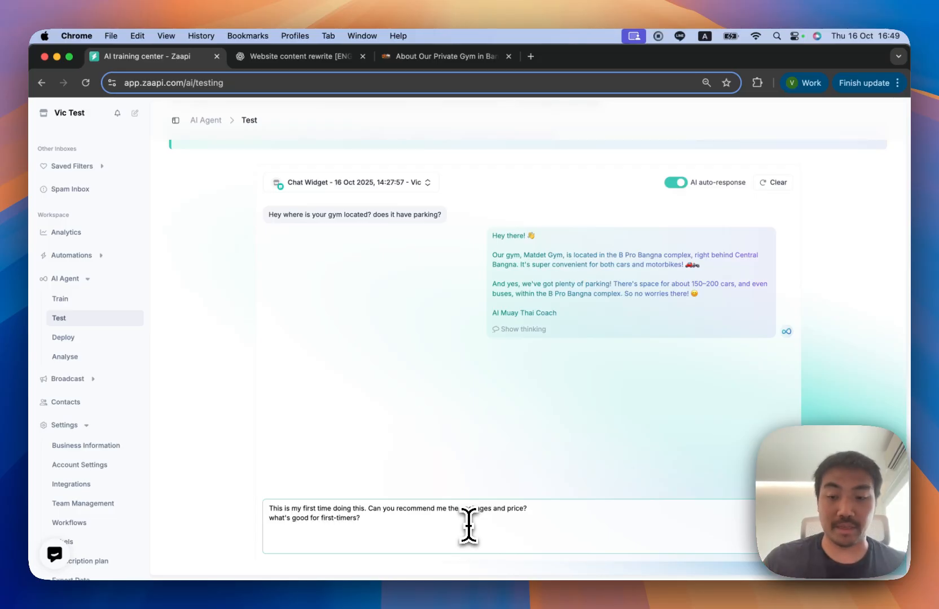
{"action": "key", "text": "Return"}
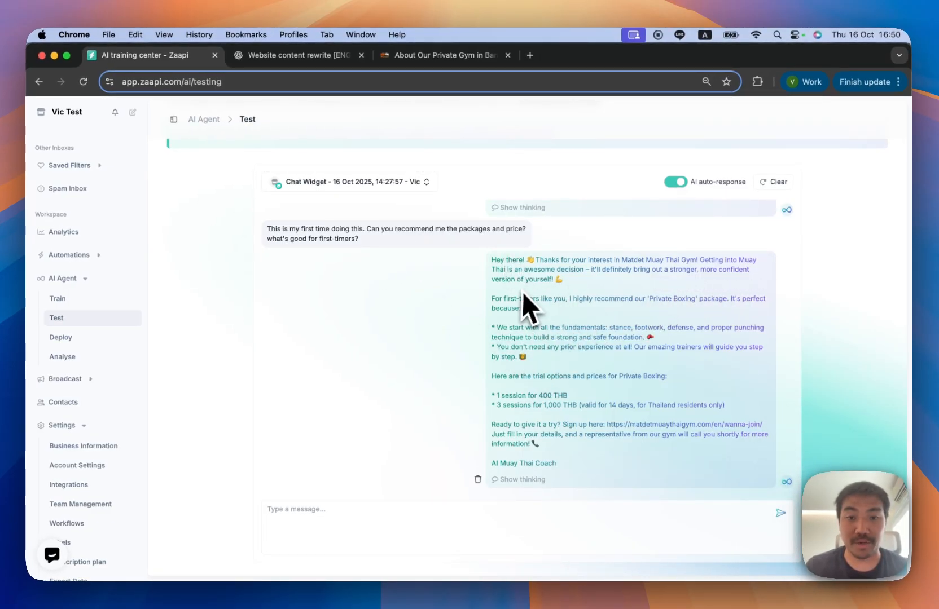
Step: Review the agent's package reply, checking the recommendation reasons, trial prices and sign-up link
{"action": "triple_click", "coordinate": [536, 309]}
{"action": "left_click", "coordinate": [592, 348]}
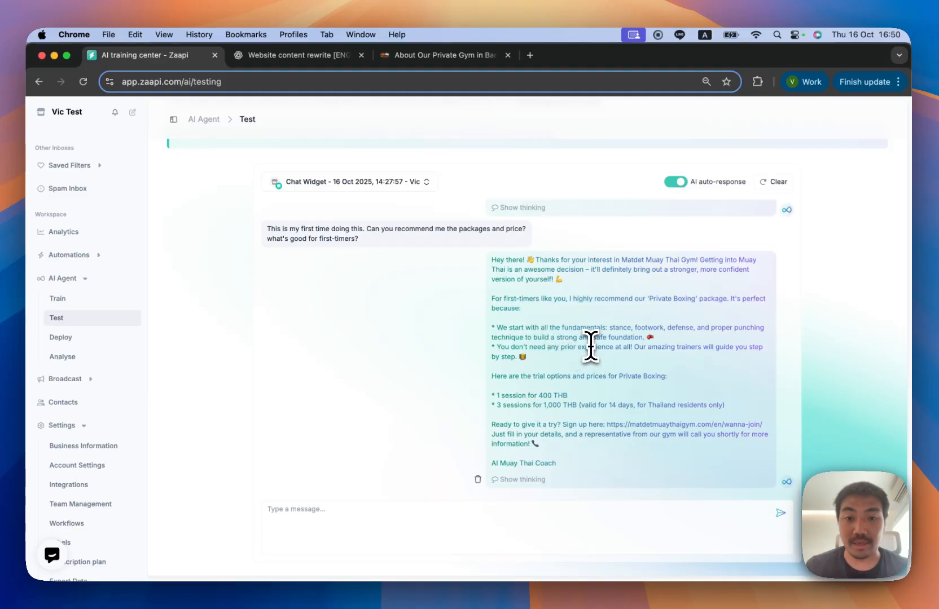
{"action": "left_click_drag", "start_coordinate": [567, 397], "coordinate": [501, 395]}
{"action": "left_click_drag", "start_coordinate": [540, 364], "coordinate": [485, 325]}
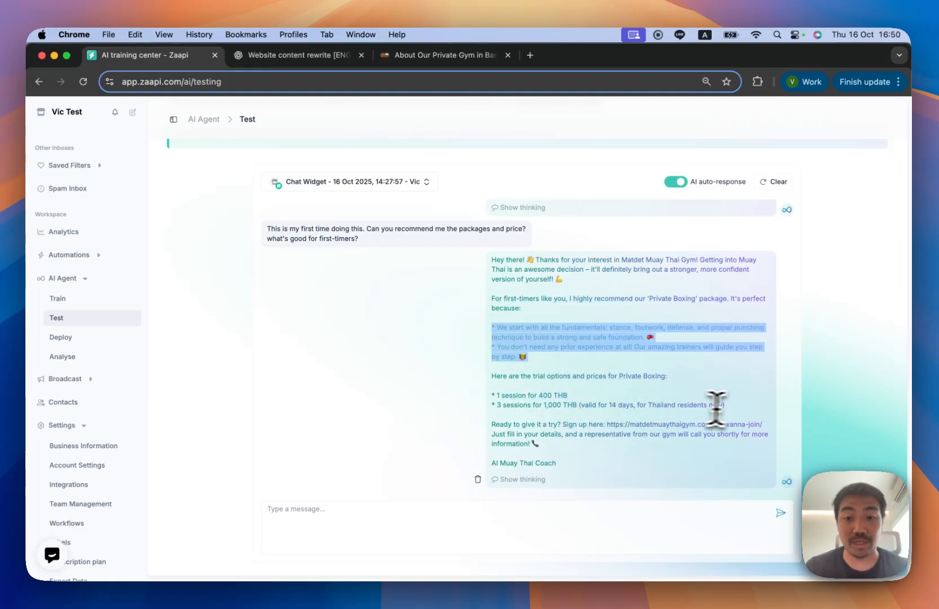
{"action": "left_click", "coordinate": [743, 409]}
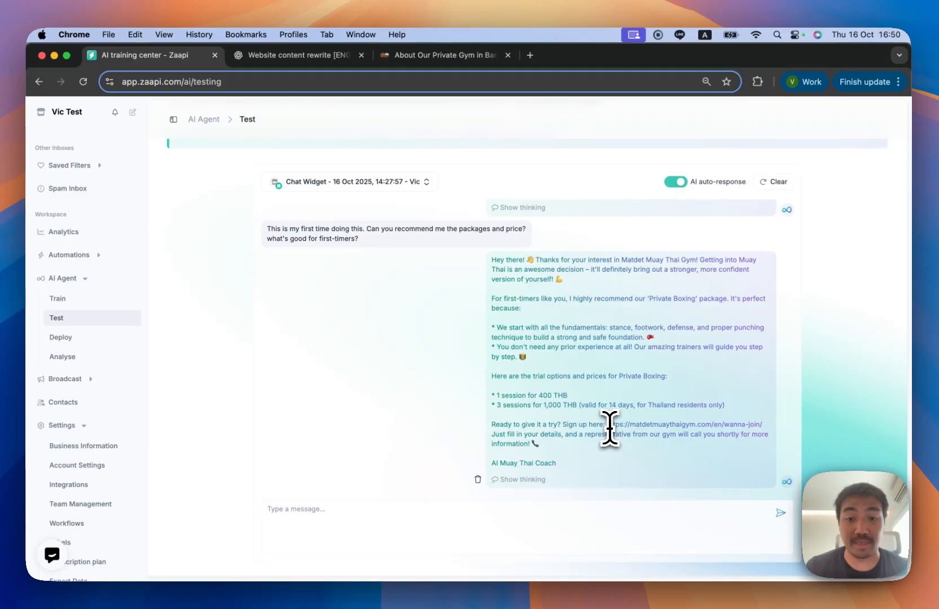
{"action": "left_click_drag", "start_coordinate": [611, 426], "coordinate": [829, 429]}
Step: Send the test message "what time do you guys open and close?" and look back over the conversation
{"action": "left_click", "coordinate": [549, 537]}
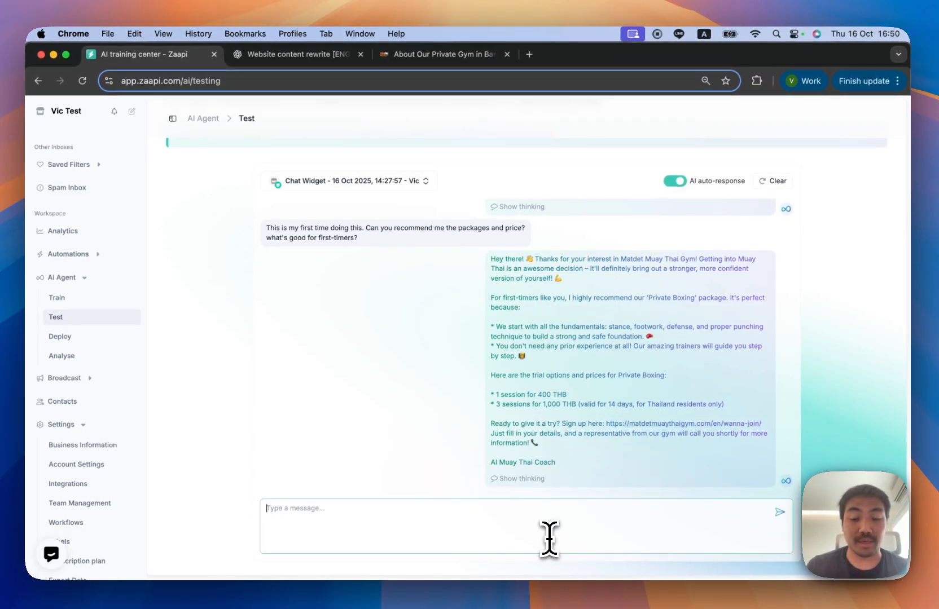
{"action": "type", "text": "what t"}
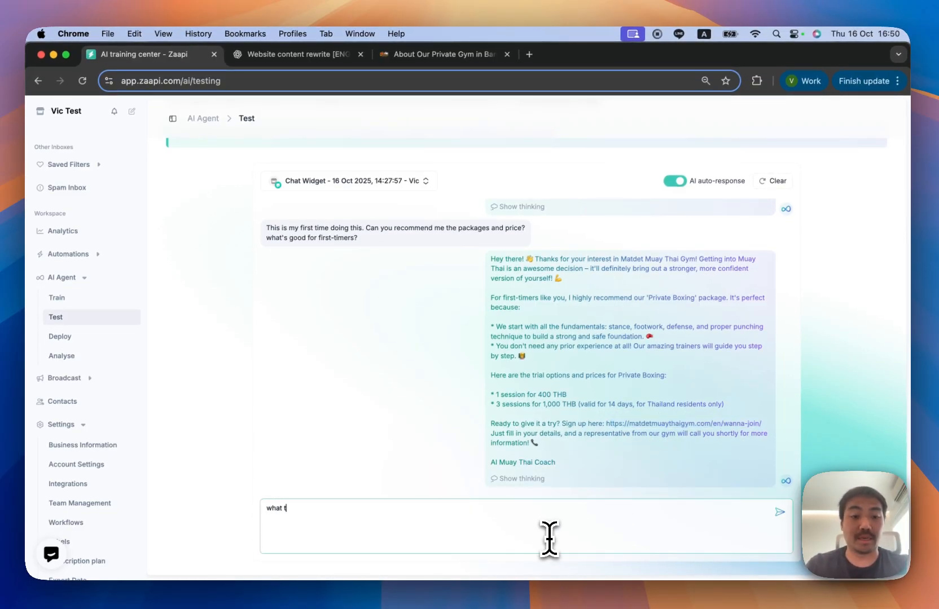
{"action": "type", "text": "ime do you guys op"}
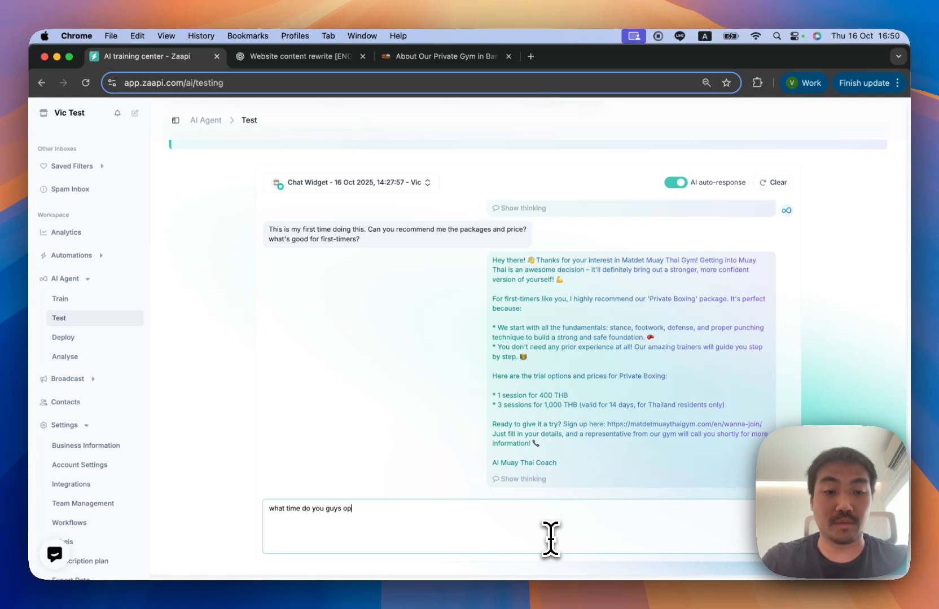
{"action": "type", "text": "en and close"}
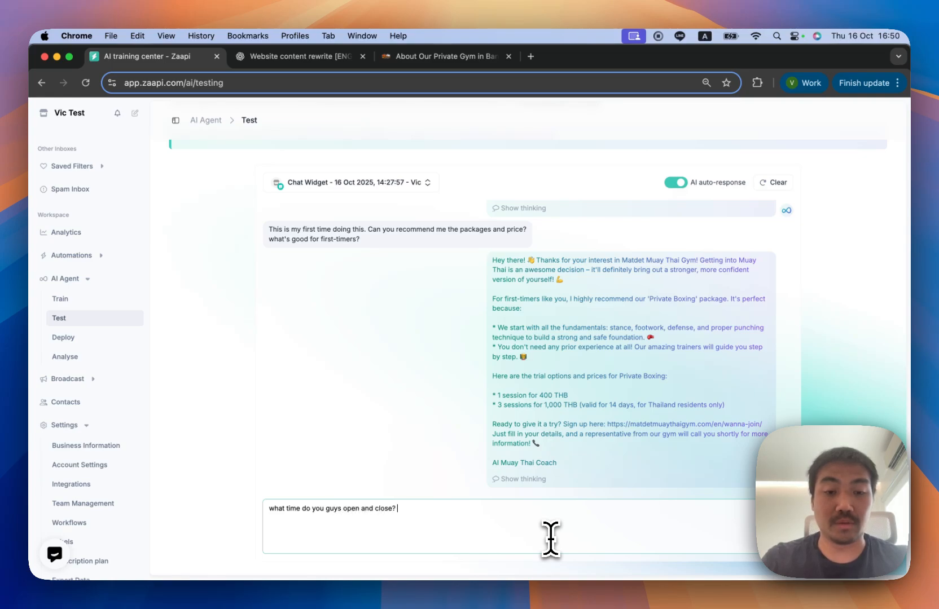
{"action": "type", "text": "?"}
{"action": "key", "text": "Return"}
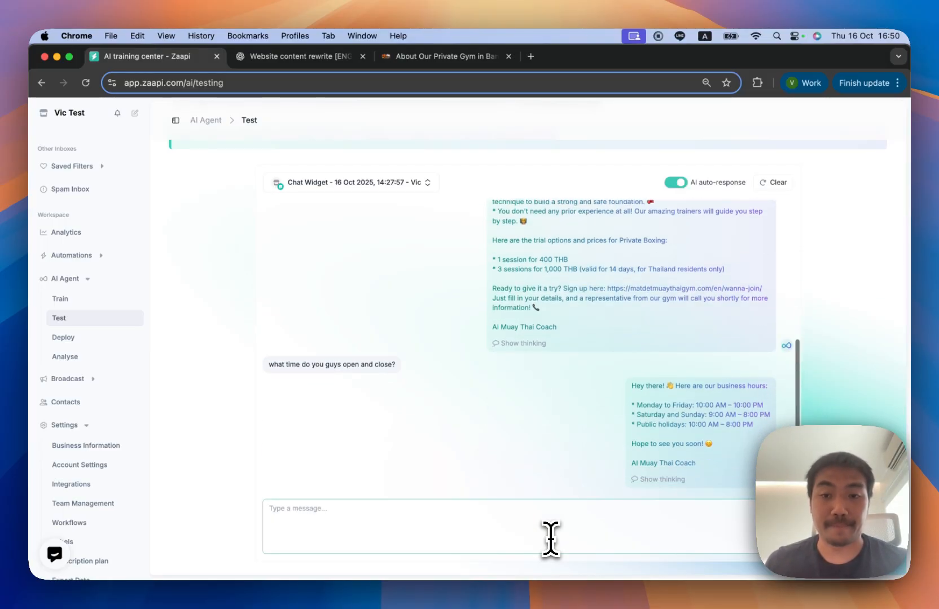
{"action": "scroll", "coordinate": [641, 446], "scroll_direction": "up", "scroll_amount": 10}
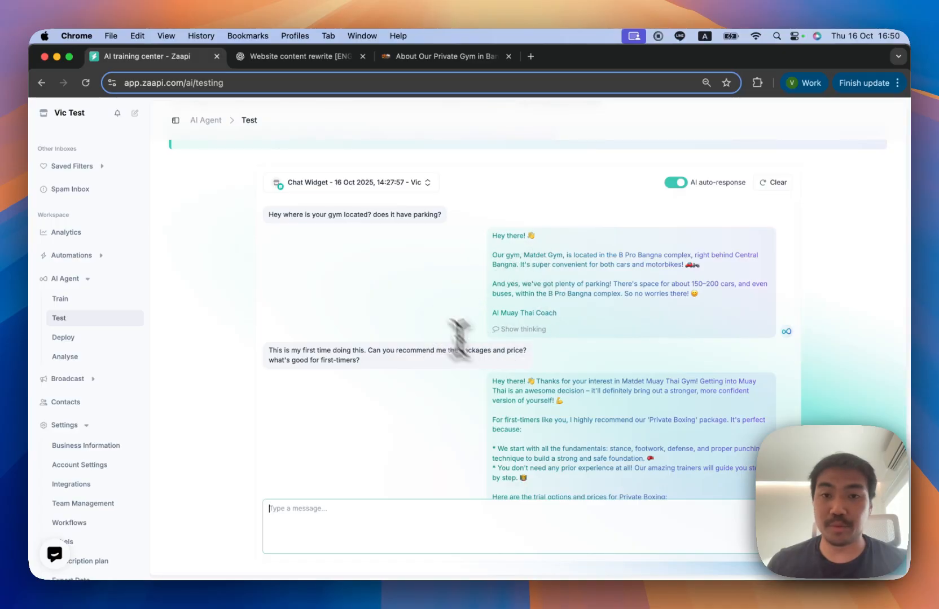
Step: Review the test conversation, examining the agent's replies on location and parking, first-timer packages and prices, and opening hours
{"action": "scroll", "coordinate": [413, 288], "scroll_direction": "down", "scroll_amount": 1}
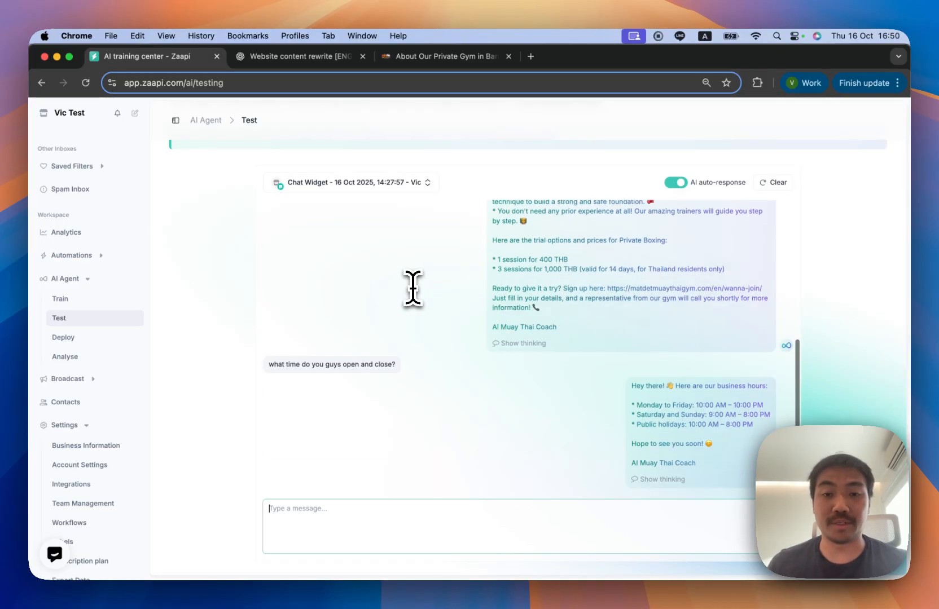
{"action": "scroll", "coordinate": [413, 319], "scroll_direction": "up", "scroll_amount": 10}
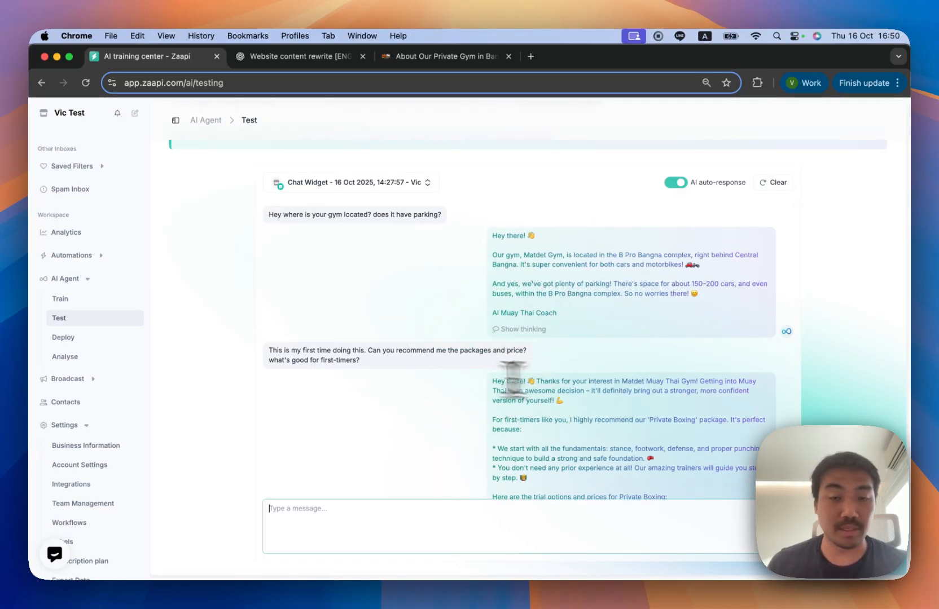
{"action": "scroll", "coordinate": [457, 300], "scroll_direction": "down", "scroll_amount": 1}
{"action": "scroll", "coordinate": [458, 299], "scroll_direction": "down", "scroll_amount": 7}
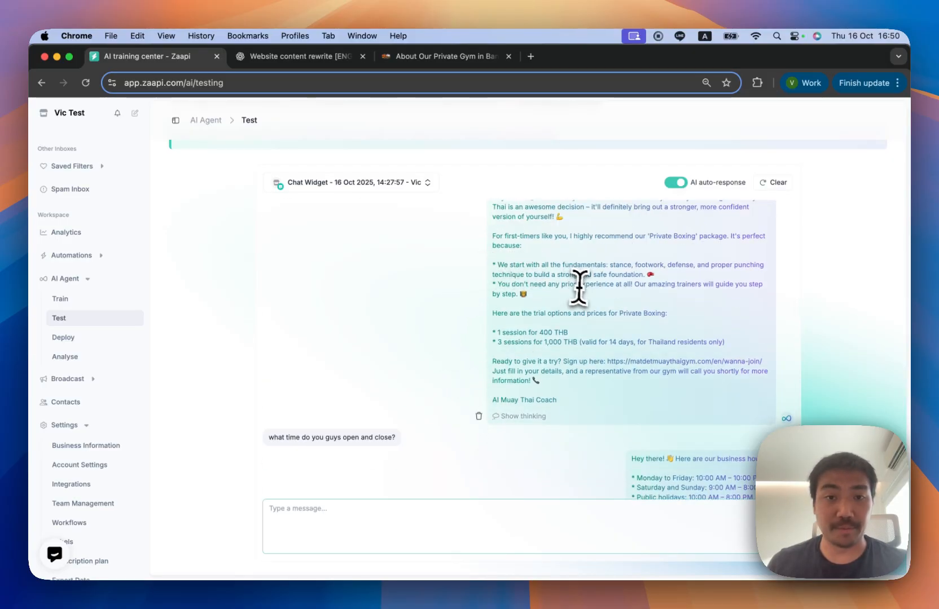
{"action": "scroll", "coordinate": [581, 282], "scroll_direction": "up", "scroll_amount": 4}
{"action": "scroll", "coordinate": [578, 287], "scroll_direction": "down", "scroll_amount": 8}
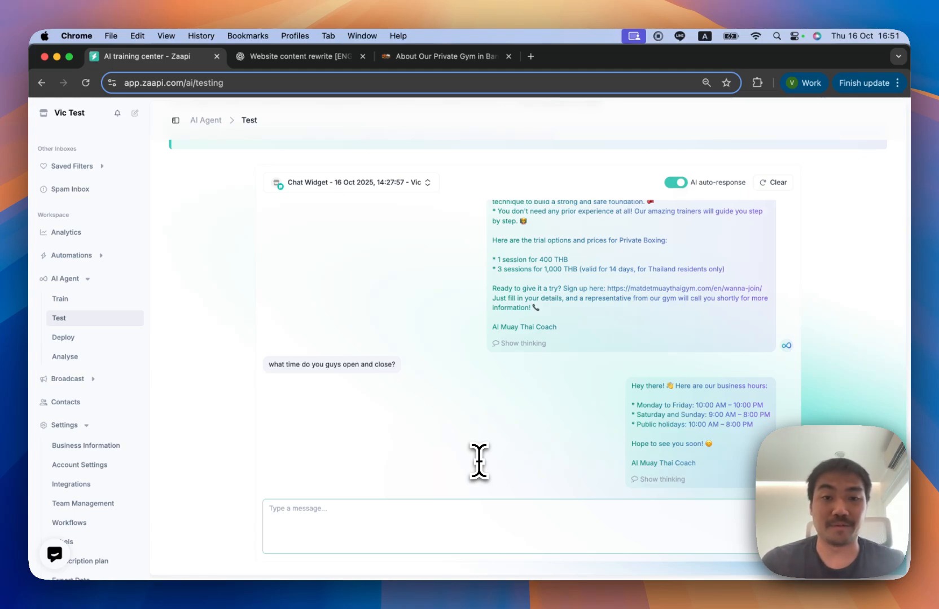
{"action": "scroll", "coordinate": [488, 446], "scroll_direction": "up", "scroll_amount": 9}
{"action": "scroll", "coordinate": [490, 439], "scroll_direction": "up", "scroll_amount": 3}
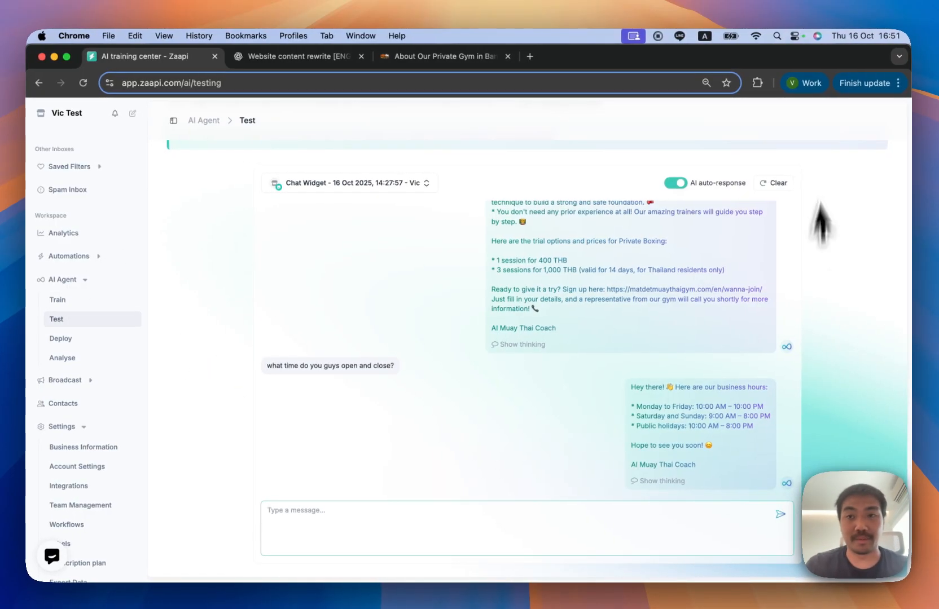
Step: View the All Chats inbox, and open the Integrations page in the workspace settings
{"action": "scroll", "coordinate": [119, 215], "scroll_direction": "up", "scroll_amount": 4}
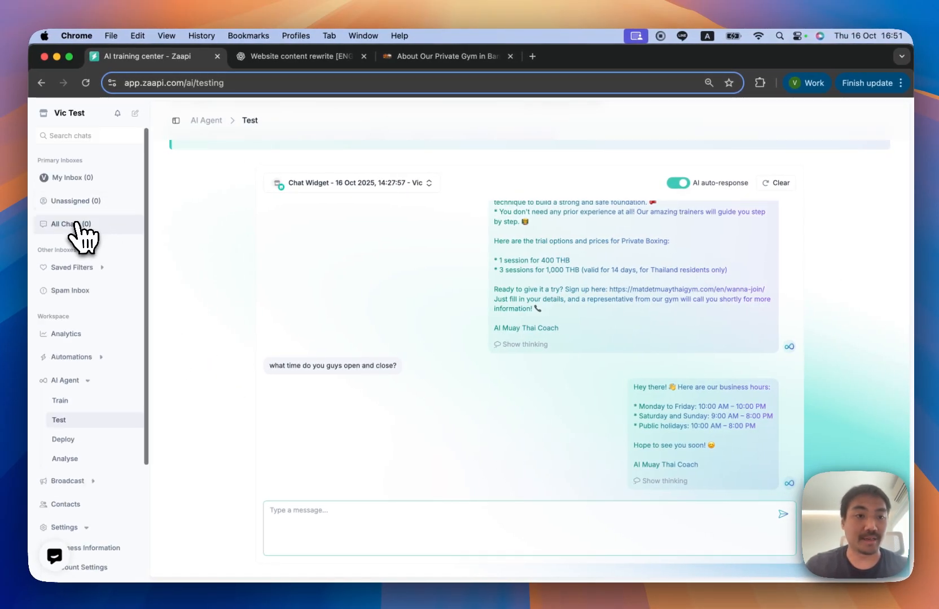
{"action": "left_click", "coordinate": [74, 226]}
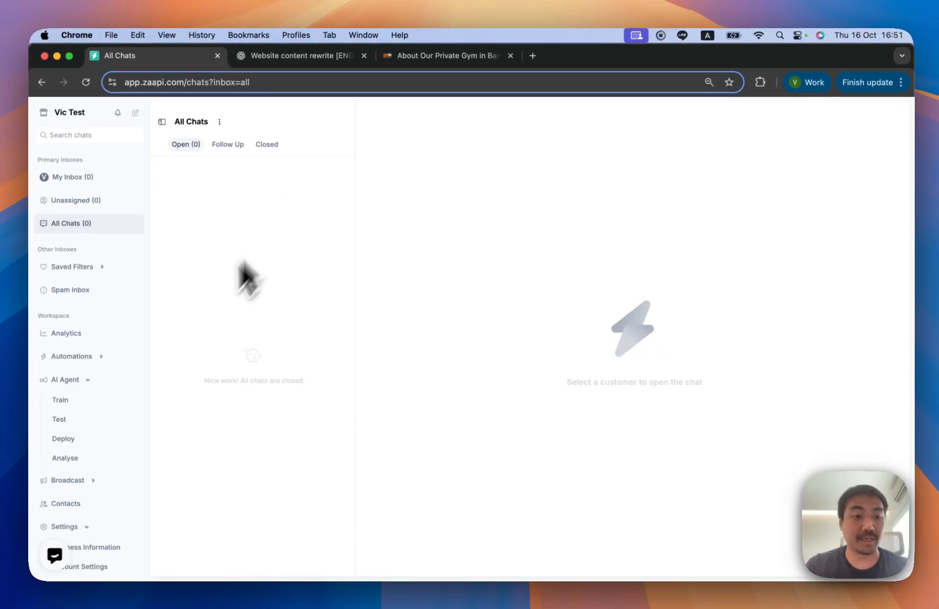
{"action": "scroll", "coordinate": [118, 293], "scroll_direction": "down", "scroll_amount": 4}
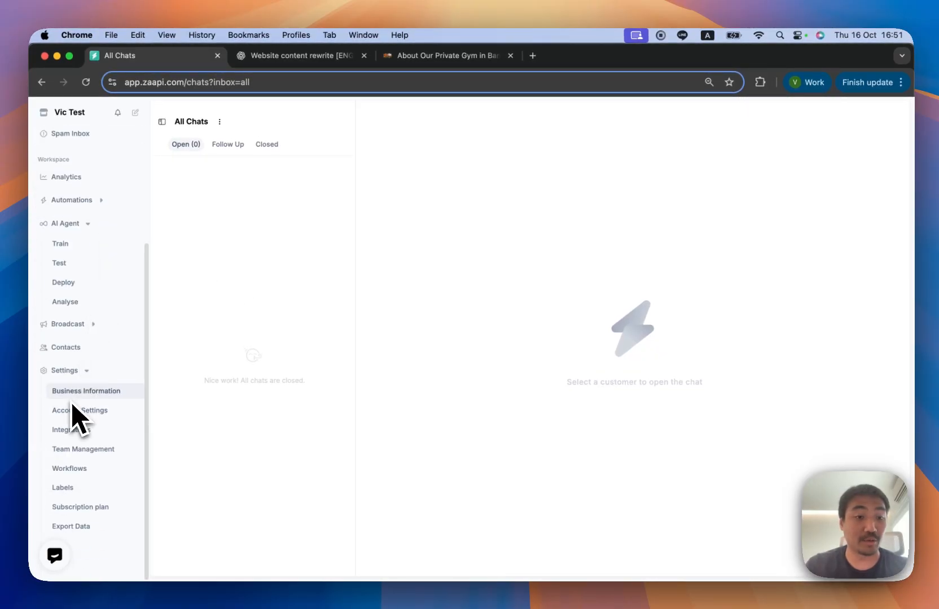
{"action": "left_click", "coordinate": [84, 433]}
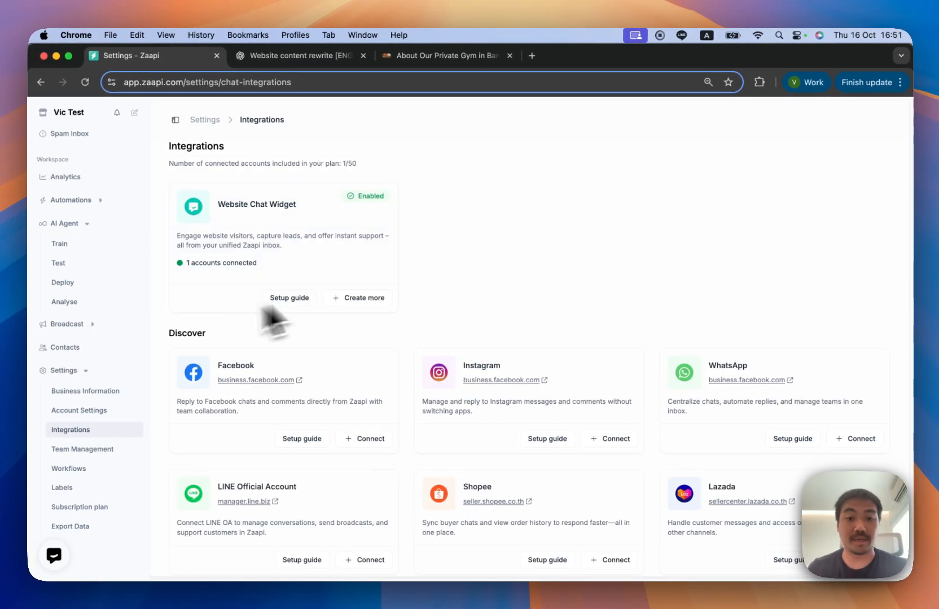
Step: Look over the connected Website Chat Widget and the channels available to connect, such as Facebook, Instagram, WhatsApp, LINE and Shopee
{"action": "scroll", "coordinate": [660, 252], "scroll_direction": "down", "scroll_amount": 5}
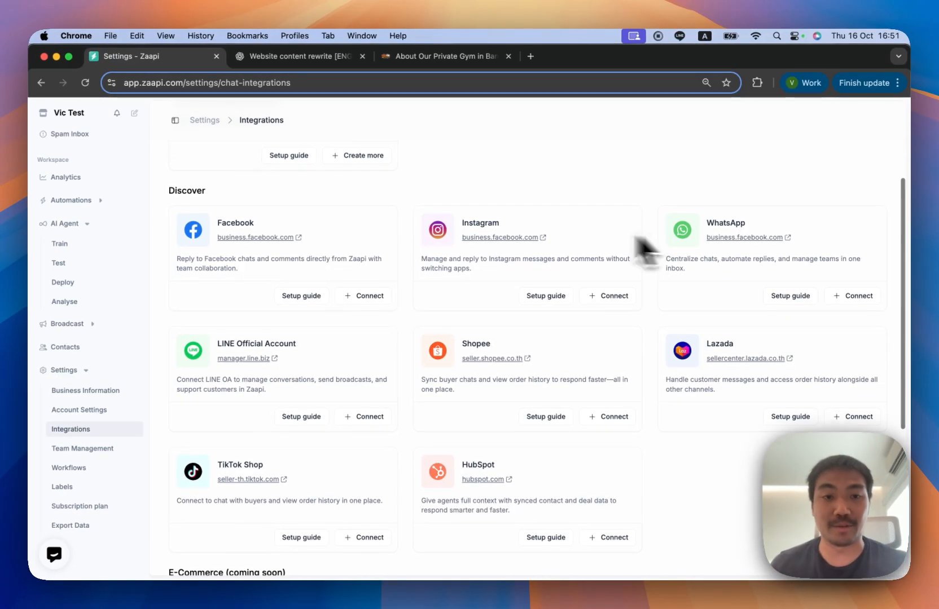
{"action": "scroll", "coordinate": [451, 387], "scroll_direction": "up", "scroll_amount": 5}
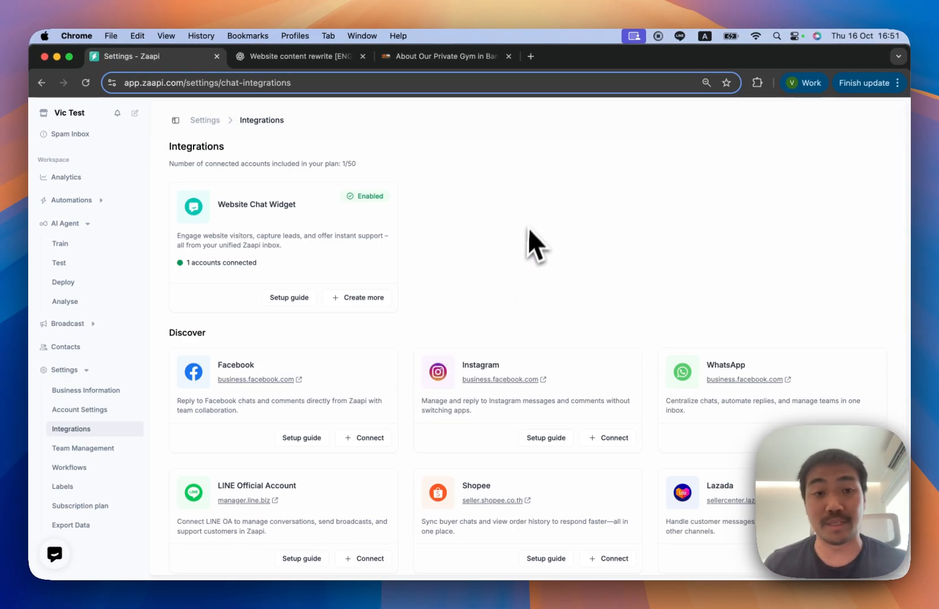
{"action": "scroll", "coordinate": [570, 231], "scroll_direction": "down", "scroll_amount": 2}
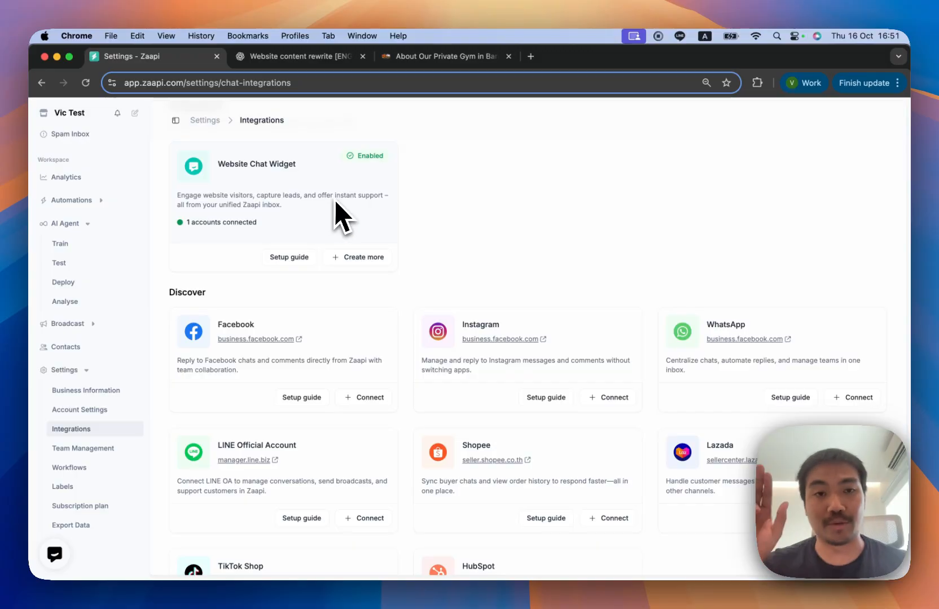
{"action": "scroll", "coordinate": [474, 215], "scroll_direction": "down", "scroll_amount": 1}
{"action": "scroll", "coordinate": [478, 216], "scroll_direction": "up", "scroll_amount": 2}
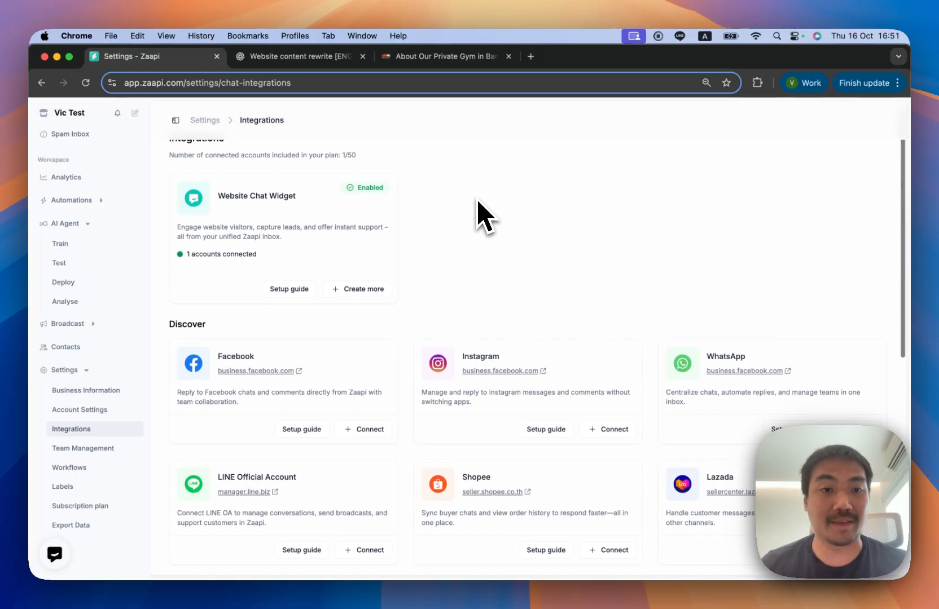
{"action": "scroll", "coordinate": [486, 206], "scroll_direction": "down", "scroll_amount": 8}
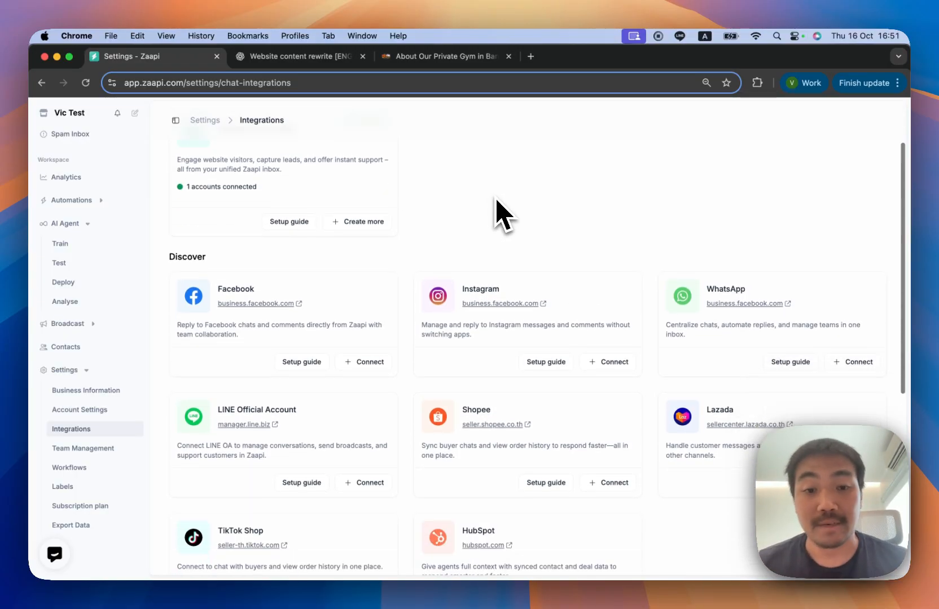
{"action": "scroll", "coordinate": [497, 206], "scroll_direction": "up", "scroll_amount": 2}
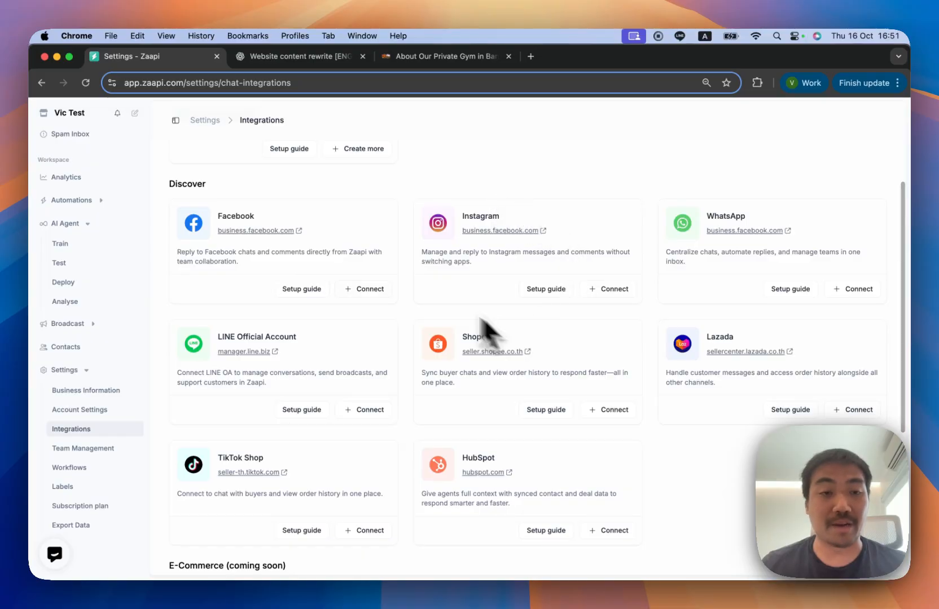
{"action": "scroll", "coordinate": [510, 198], "scroll_direction": "up", "scroll_amount": 7}
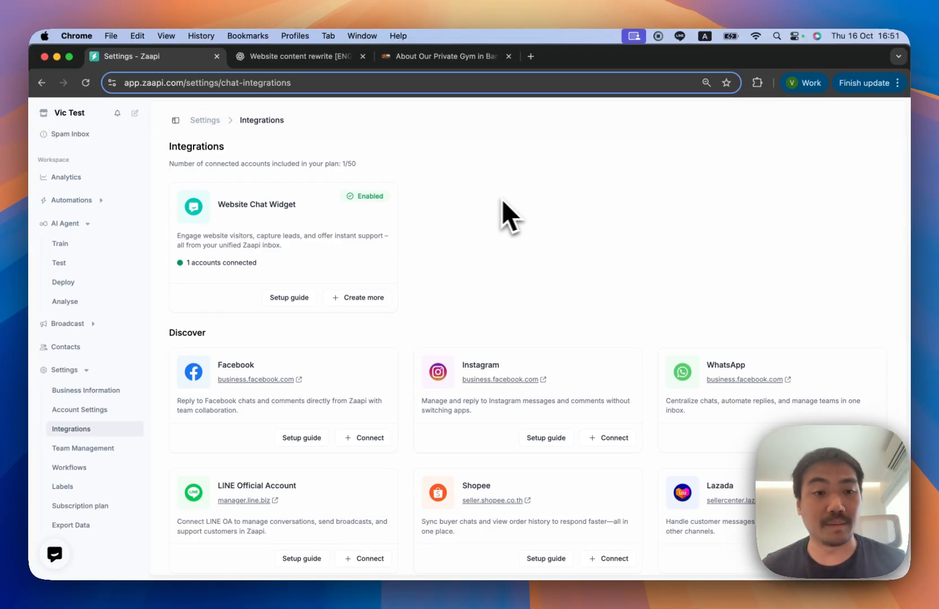
Step: On the AI agent's Train page, start a new knowledge source with the source type Write it yourself
{"action": "scroll", "coordinate": [82, 378], "scroll_direction": "up", "scroll_amount": 1}
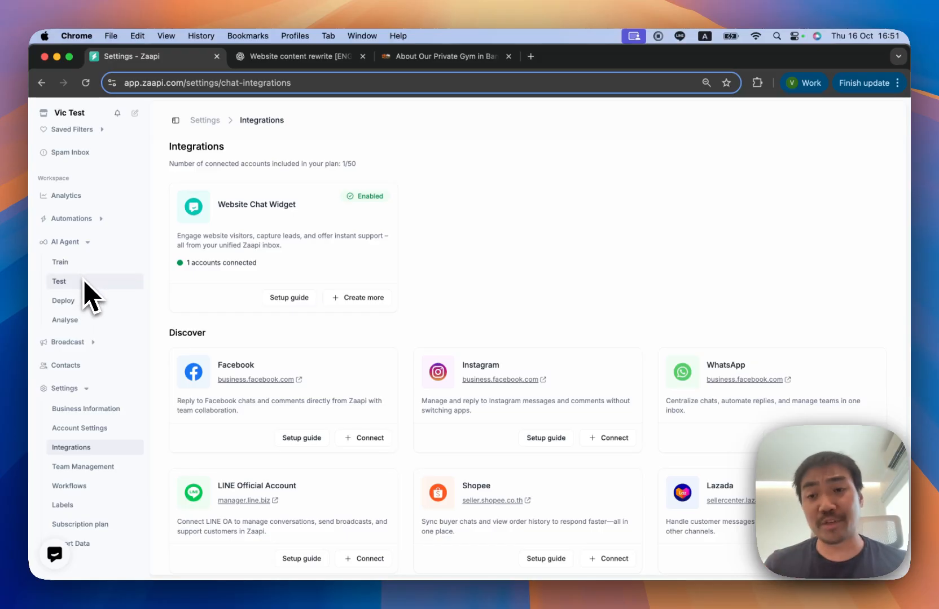
{"action": "left_click", "coordinate": [71, 263]}
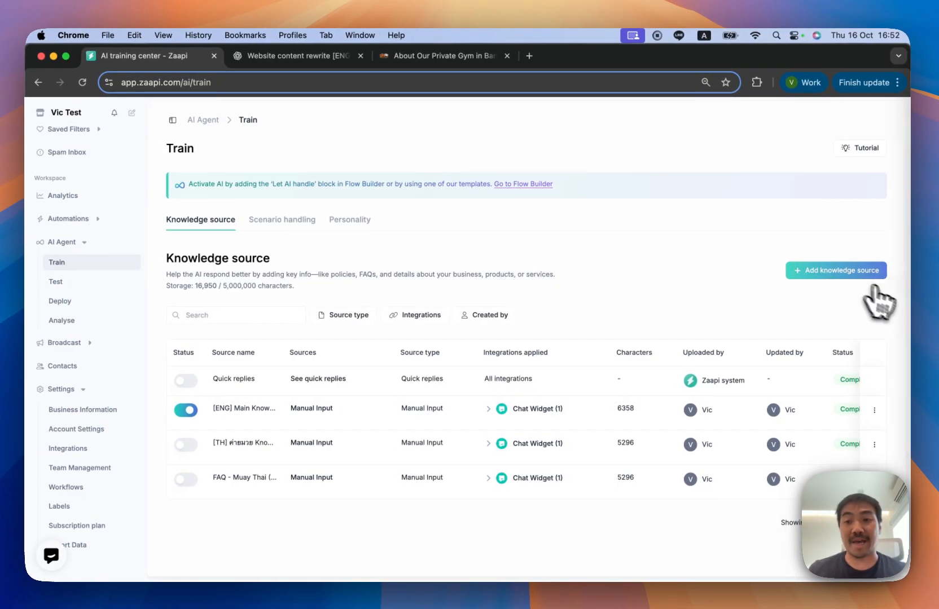
{"action": "left_click", "coordinate": [819, 274]}
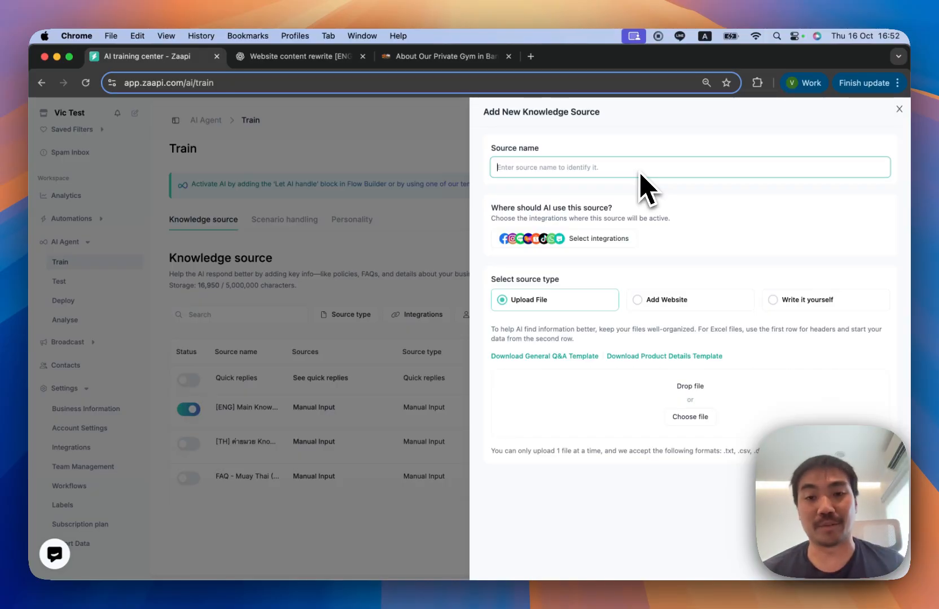
{"action": "left_click", "coordinate": [774, 297]}
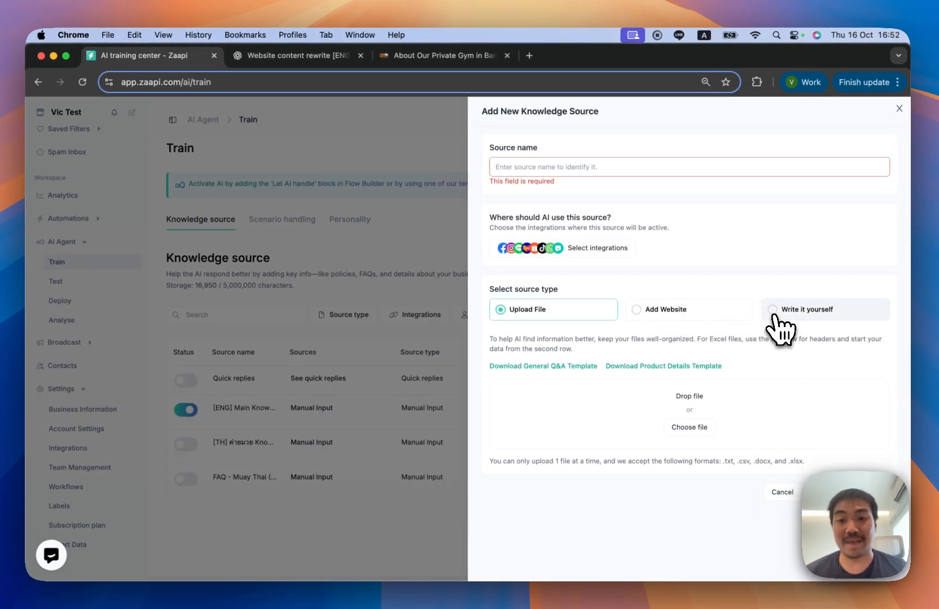
{"action": "left_click", "coordinate": [774, 313]}
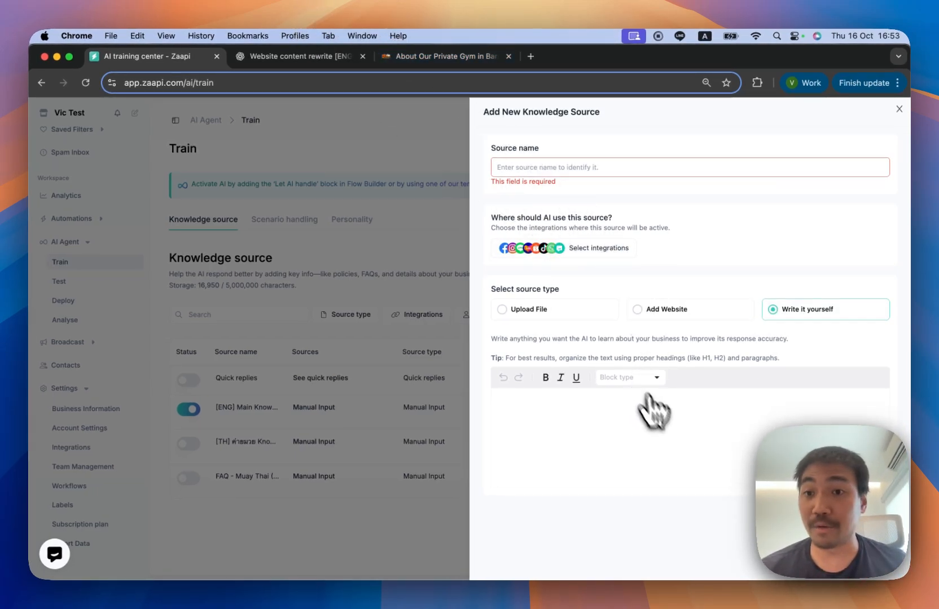
Step: Switch to the gym's website, view its linked Facebook page, and return to the website
{"action": "left_click", "coordinate": [447, 64]}
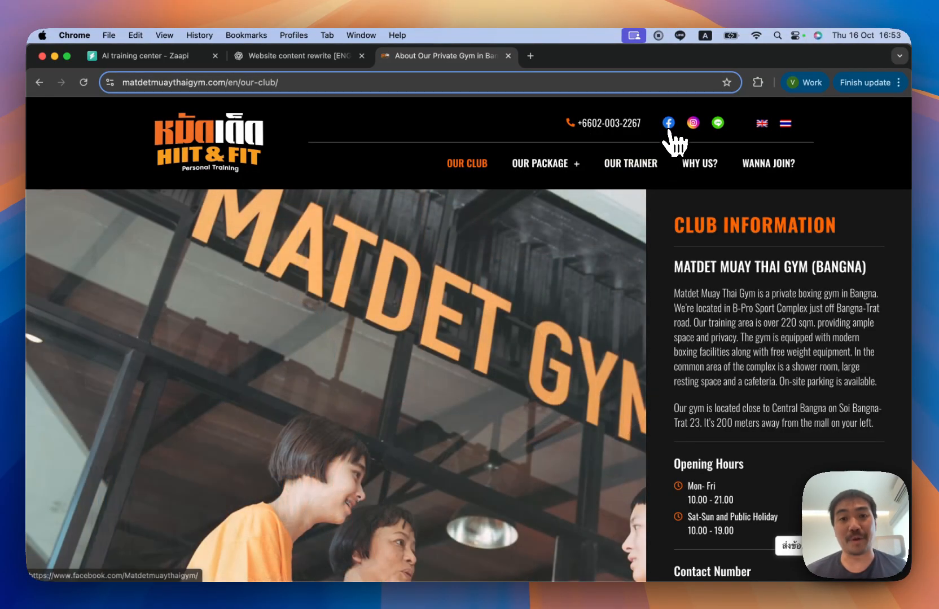
{"action": "left_click", "coordinate": [668, 123]}
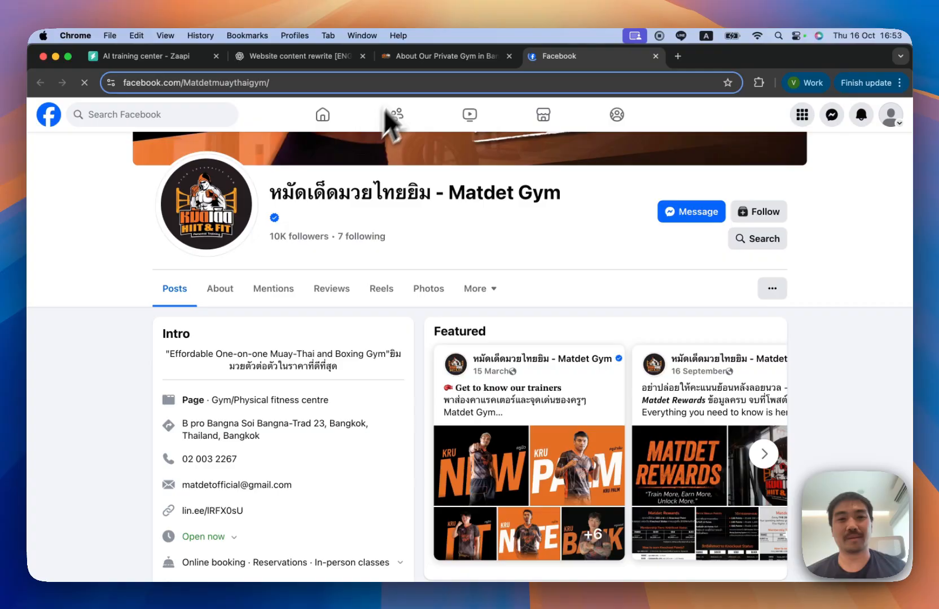
{"action": "left_click", "coordinate": [432, 63]}
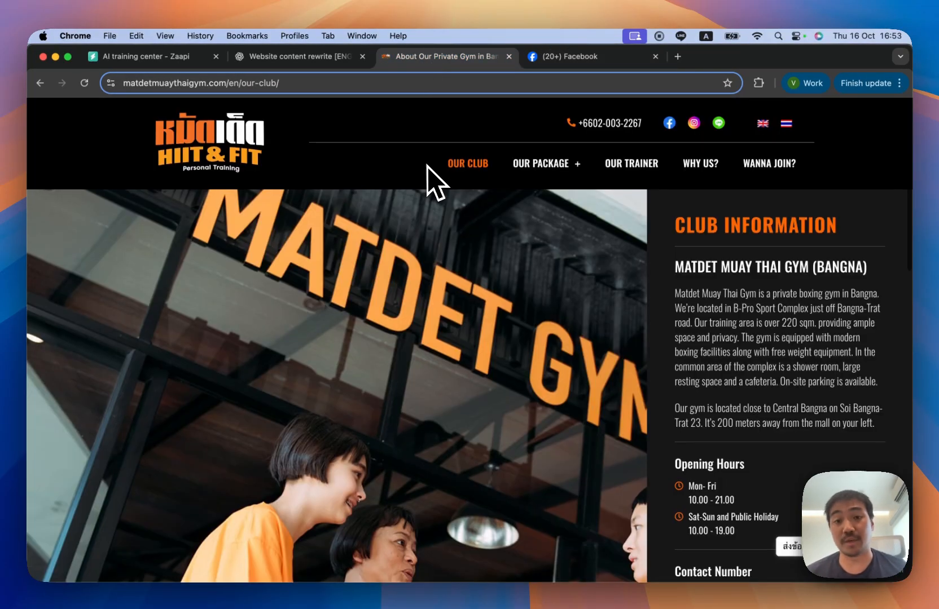
Step: Look through the gym website's Our Club page and open the FAQs page from its footer
{"action": "scroll", "coordinate": [431, 183], "scroll_direction": "down", "scroll_amount": 20}
{"action": "scroll", "coordinate": [445, 172], "scroll_direction": "up", "scroll_amount": 20}
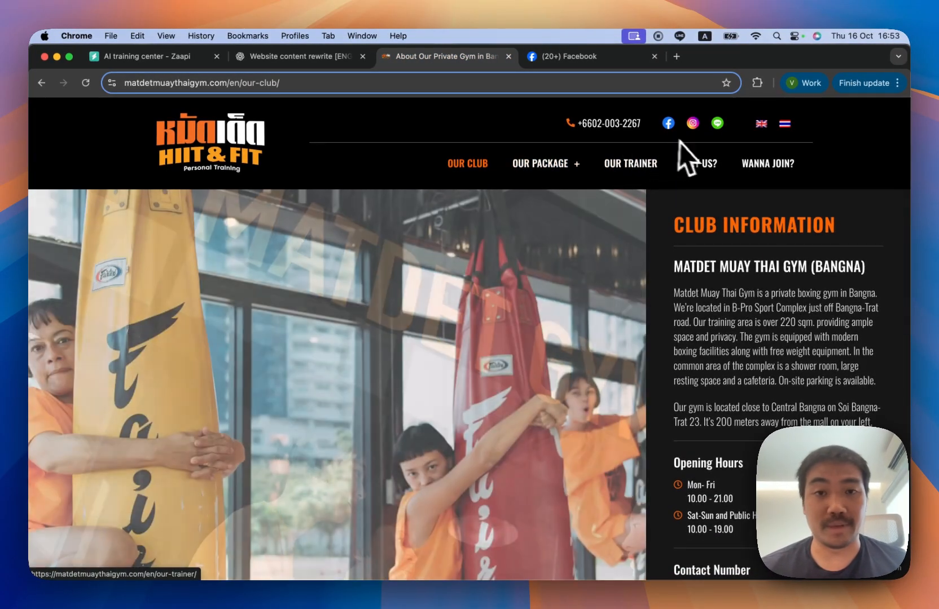
{"action": "scroll", "coordinate": [427, 271], "scroll_direction": "down", "scroll_amount": 20}
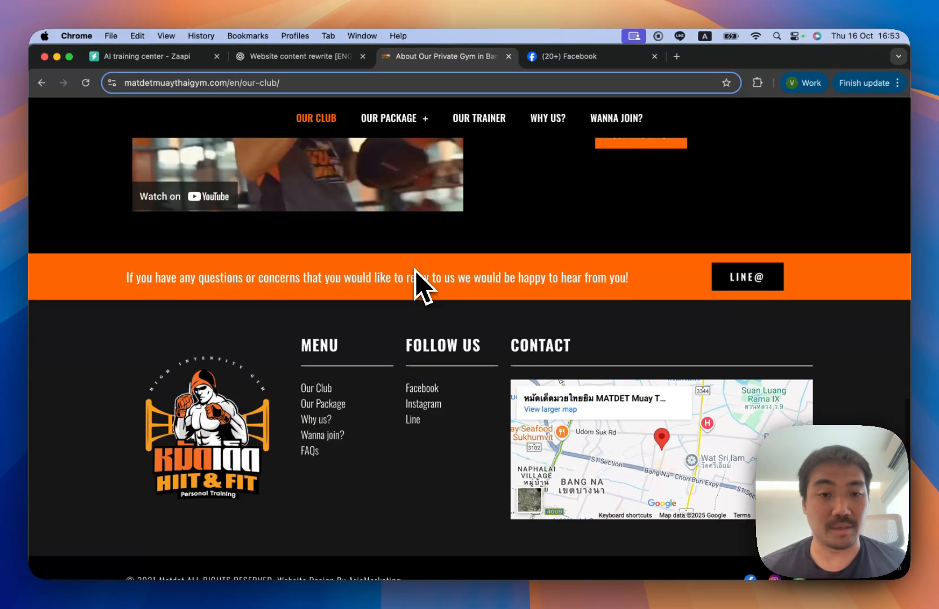
{"action": "left_click", "coordinate": [312, 453]}
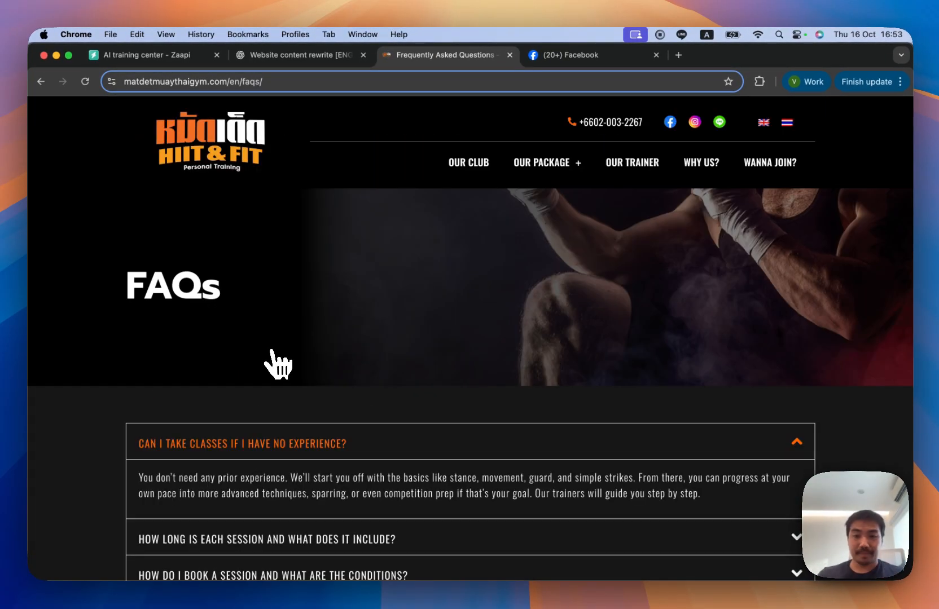
Step: Collapse the first FAQ answer and look through the list of questions
{"action": "left_click", "coordinate": [796, 443]}
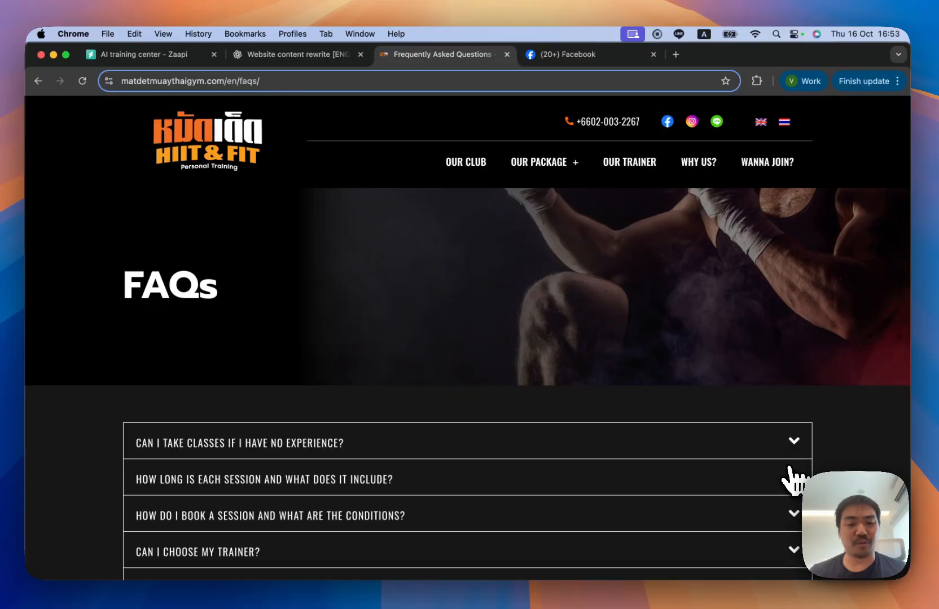
{"action": "scroll", "coordinate": [559, 417], "scroll_direction": "down", "scroll_amount": 3}
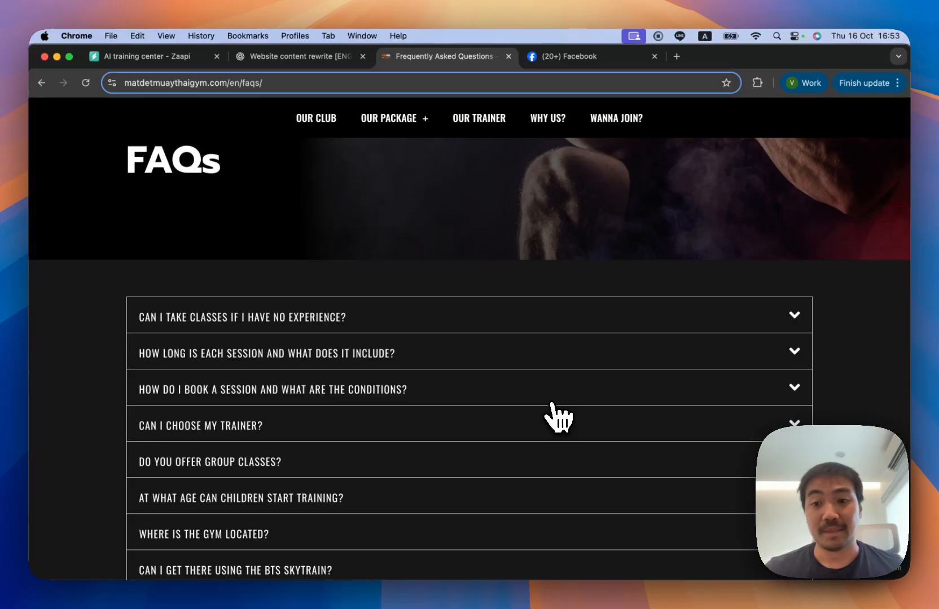
{"action": "scroll", "coordinate": [557, 416], "scroll_direction": "down", "scroll_amount": 4}
{"action": "scroll", "coordinate": [556, 413], "scroll_direction": "up", "scroll_amount": 2}
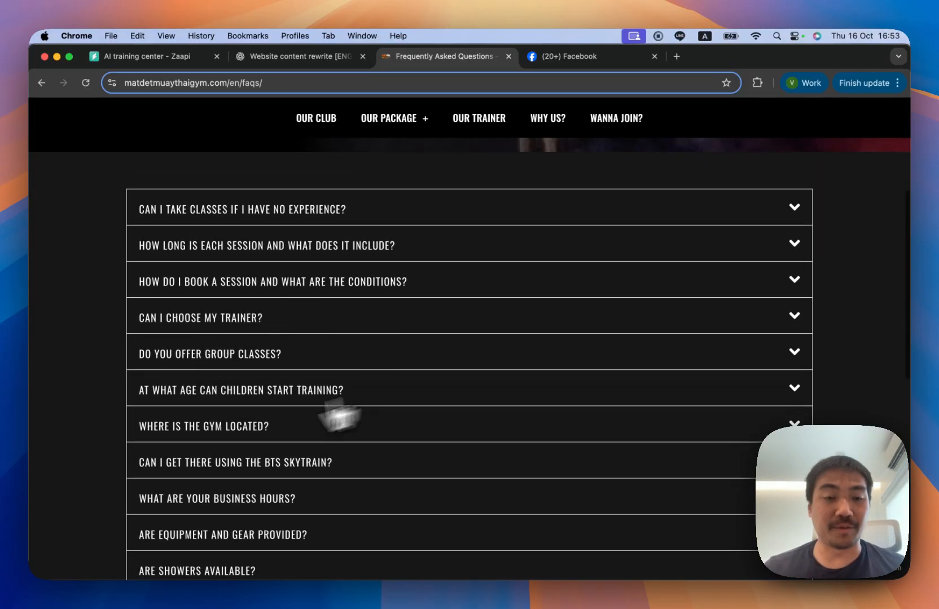
{"action": "scroll", "coordinate": [452, 265], "scroll_direction": "up", "scroll_amount": 6}
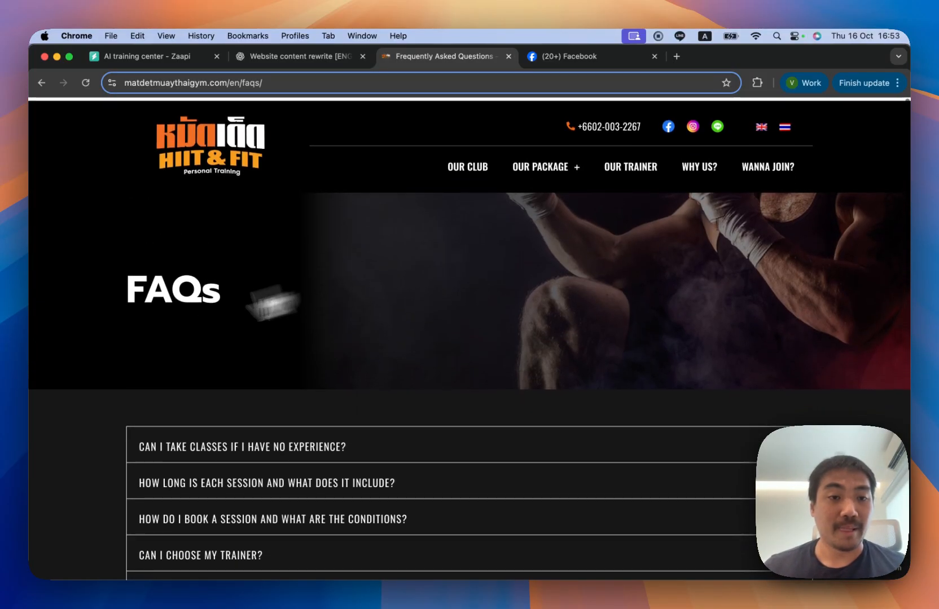
{"action": "scroll", "coordinate": [354, 361], "scroll_direction": "down", "scroll_amount": 3}
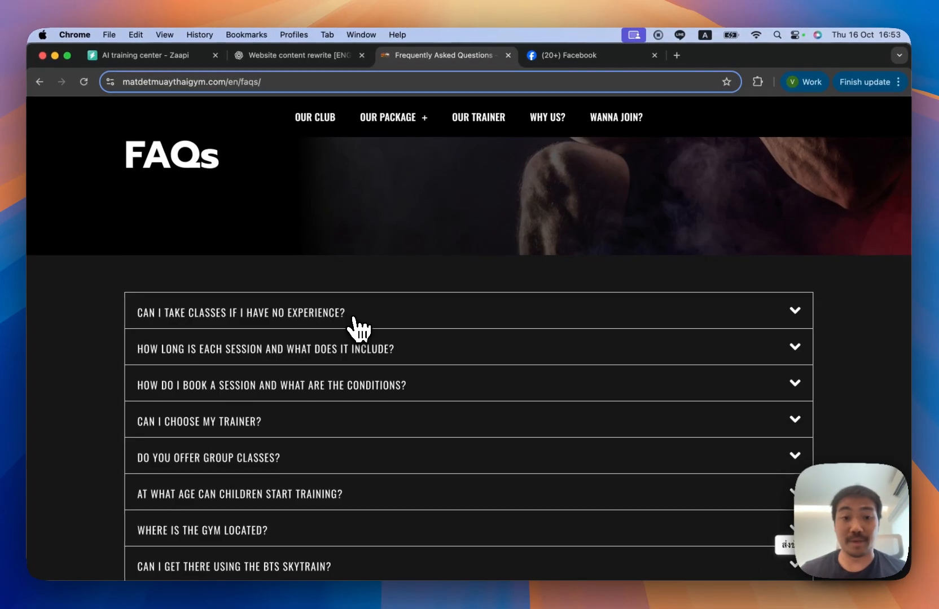
Step: Read the FAQ answers on classes without experience, session length and contents, and booking conditions by expanding each one
{"action": "left_click", "coordinate": [353, 316]}
{"action": "left_click", "coordinate": [382, 409]}
{"action": "scroll", "coordinate": [395, 417], "scroll_direction": "down", "scroll_amount": 2}
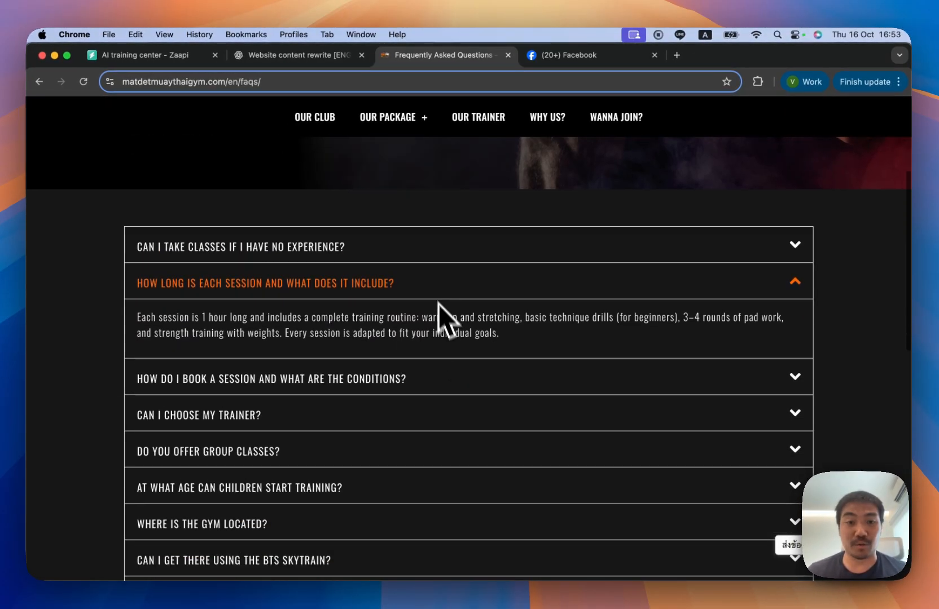
{"action": "left_click", "coordinate": [431, 285]}
{"action": "left_click", "coordinate": [497, 288]}
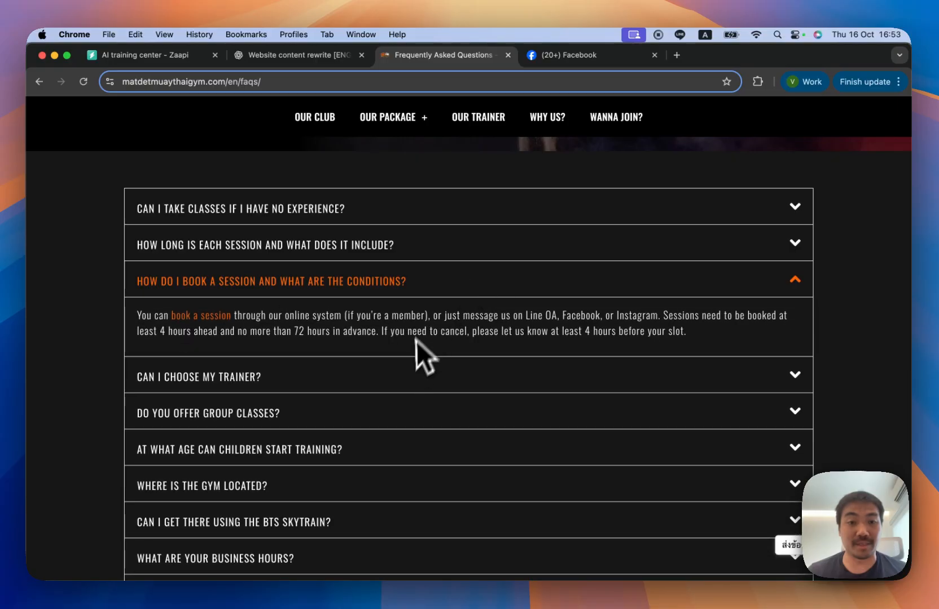
{"action": "left_click", "coordinate": [429, 295]}
{"action": "left_click", "coordinate": [433, 296]}
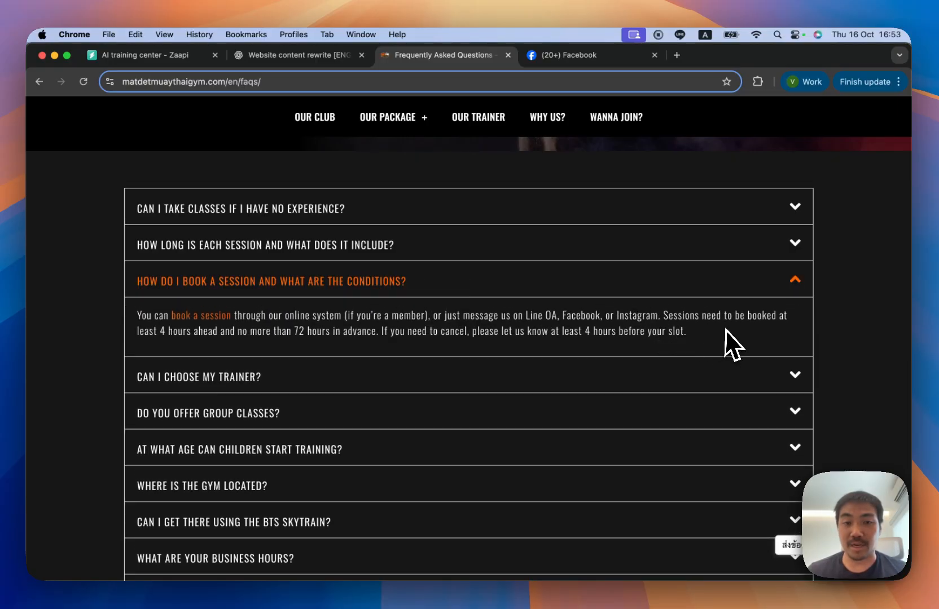
Step: Collapse the booking conditions answer, switch to the ChatGPT chat and review its prompt for writing the linked FAQs in text form
{"action": "left_click_drag", "start_coordinate": [731, 341], "coordinate": [231, 309]}
{"action": "left_click", "coordinate": [480, 293]}
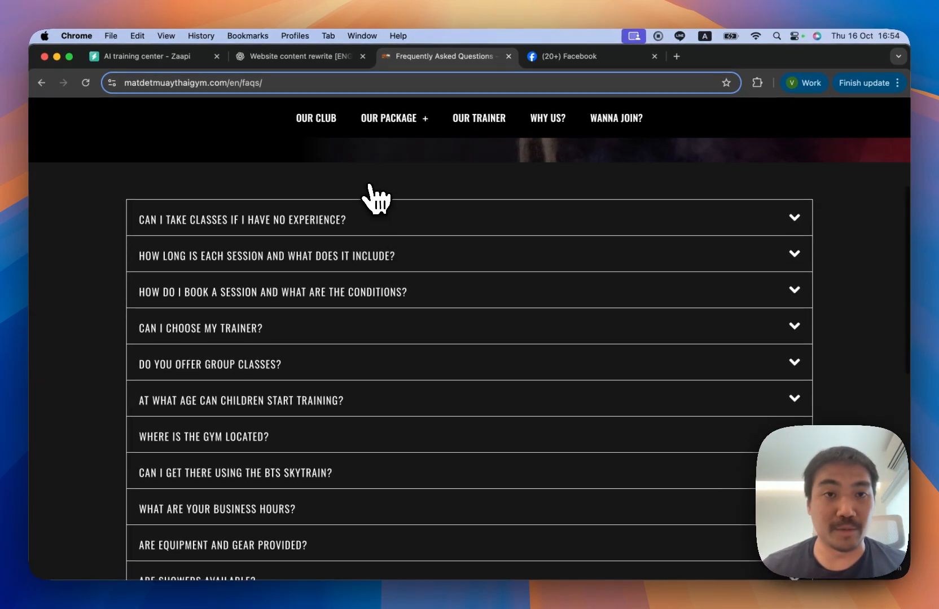
{"action": "left_click", "coordinate": [317, 57]}
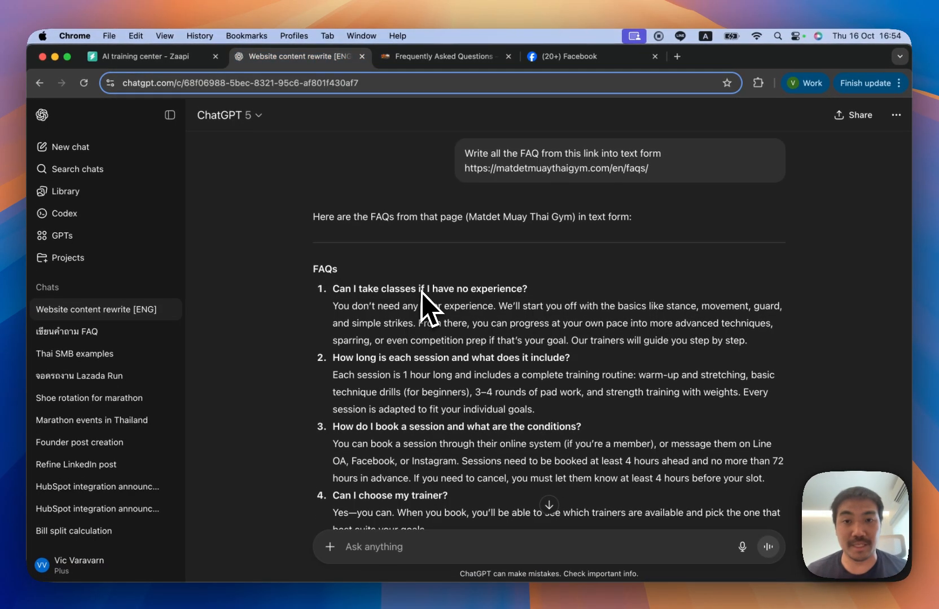
{"action": "left_click_drag", "start_coordinate": [465, 152], "coordinate": [449, 167]}
{"action": "left_click", "coordinate": [618, 172]}
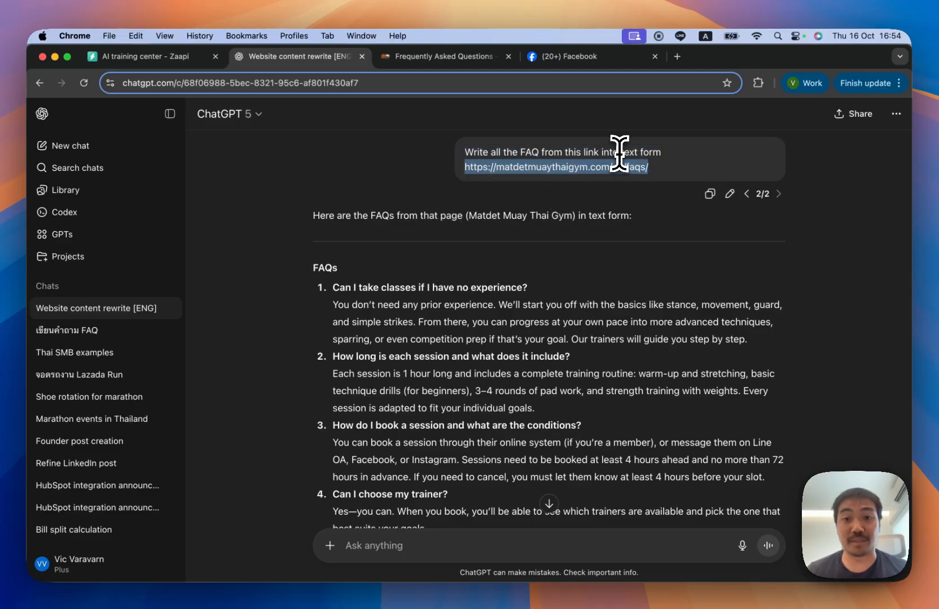
{"action": "left_click_drag", "start_coordinate": [620, 152], "coordinate": [680, 157]}
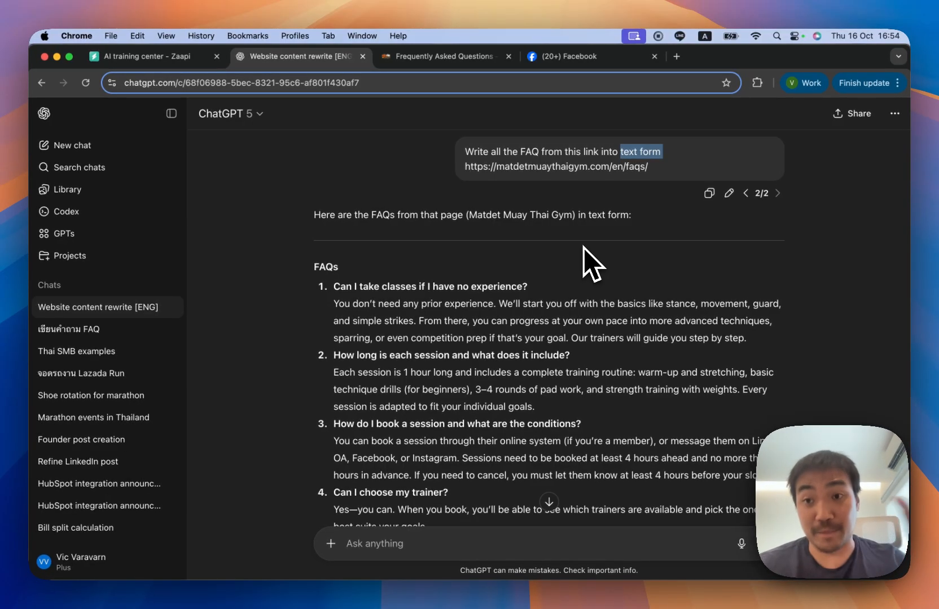
Step: Return to the gym's website, view the Our Package page and its web address, and reopen the FAQs page from the footer
{"action": "left_click", "coordinate": [425, 57]}
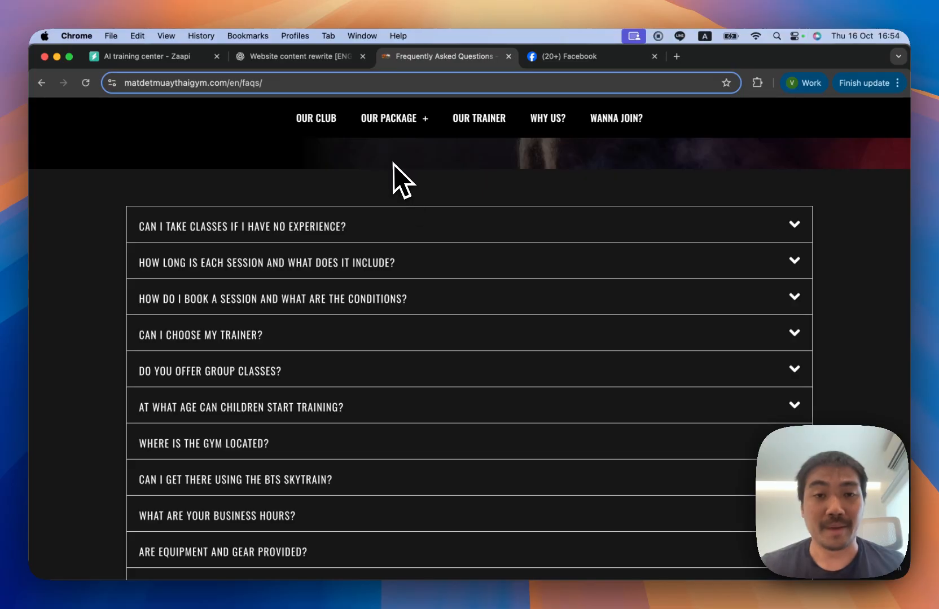
{"action": "left_click", "coordinate": [395, 119]}
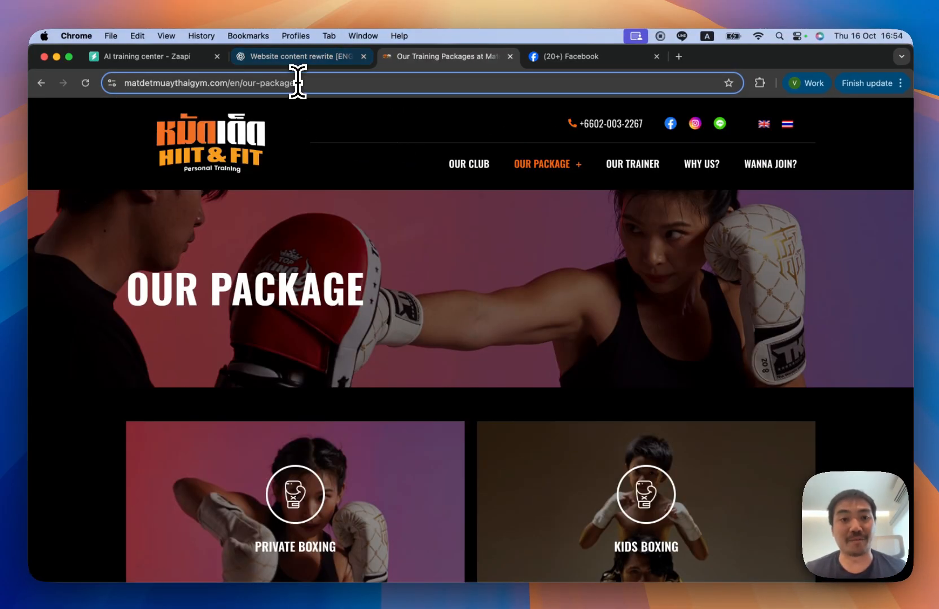
{"action": "left_click", "coordinate": [297, 83]}
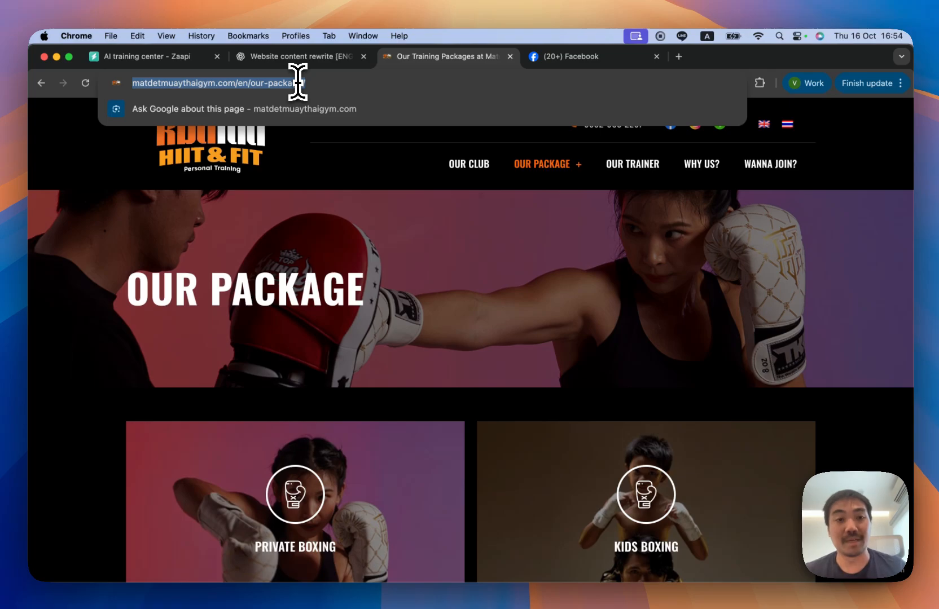
{"action": "left_click", "coordinate": [93, 209]}
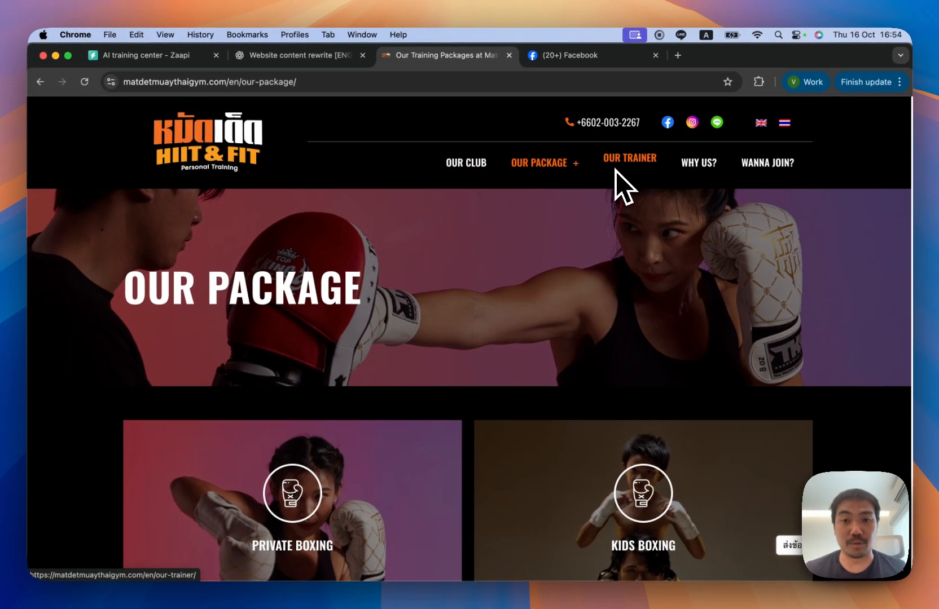
{"action": "scroll", "coordinate": [564, 203], "scroll_direction": "down", "scroll_amount": 15}
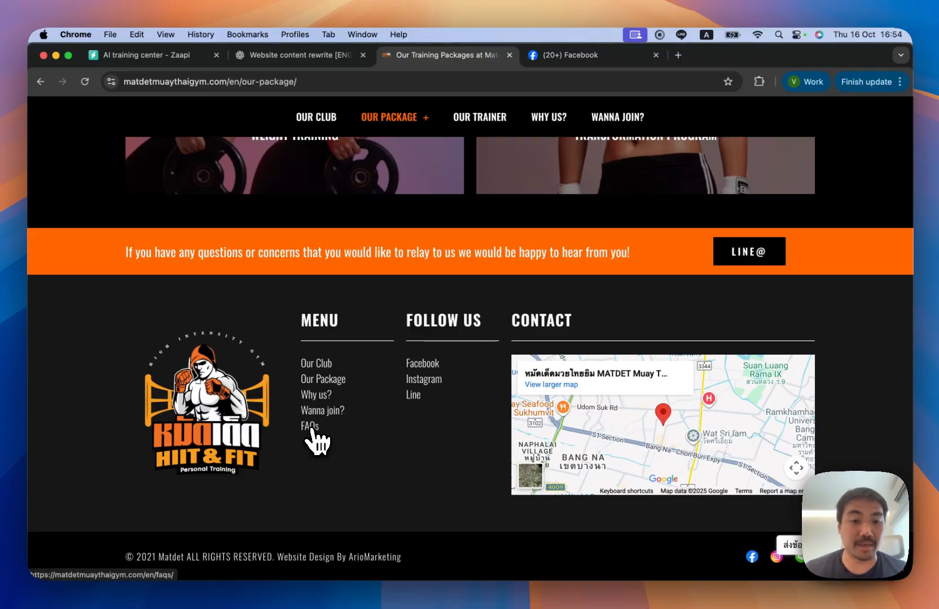
{"action": "left_click", "coordinate": [309, 428]}
Step: Switch to the ChatGPT chat and copy its full FAQ text, from the FAQs title through the payment methods answer
{"action": "left_click", "coordinate": [305, 56]}
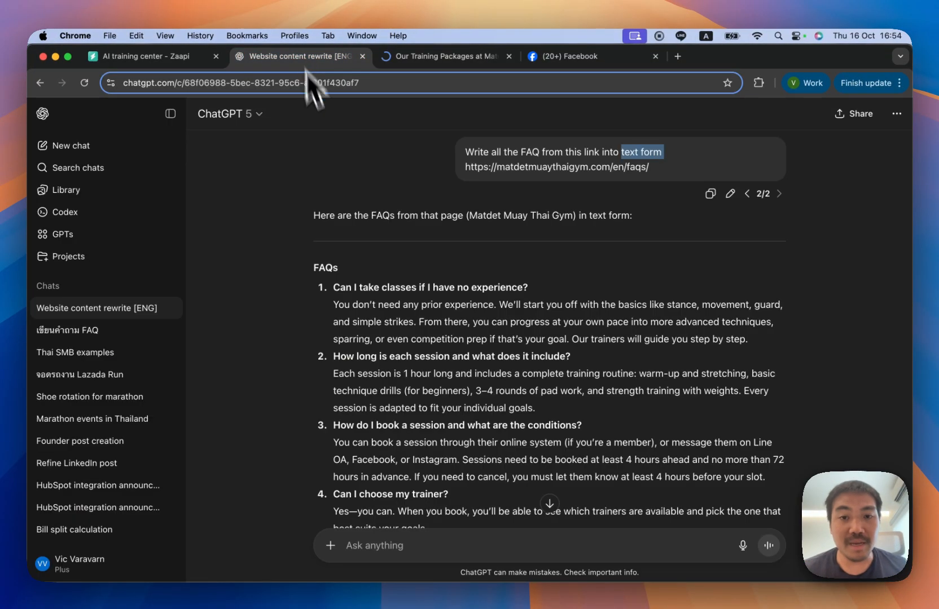
{"action": "scroll", "coordinate": [564, 324], "scroll_direction": "down", "scroll_amount": 1}
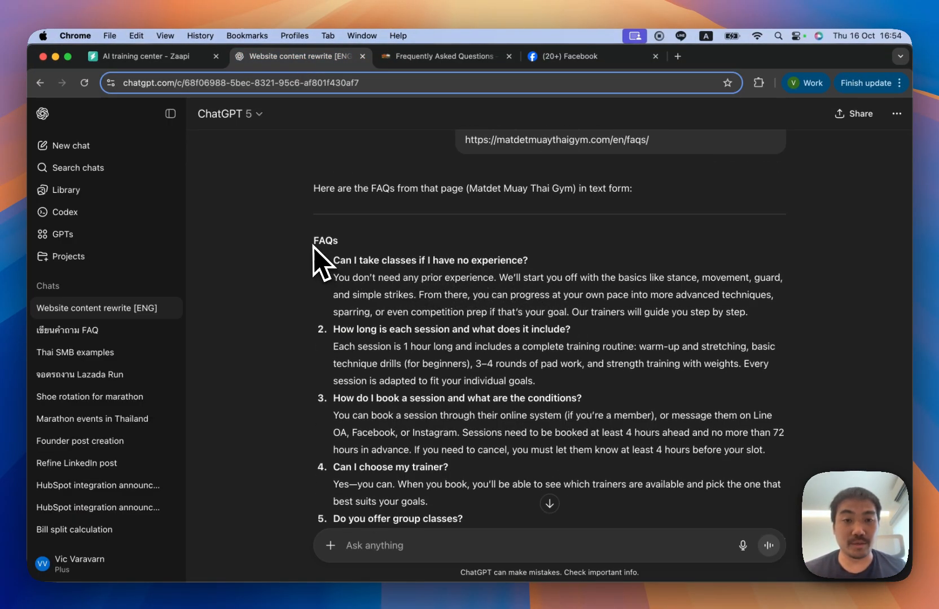
{"action": "left_click_drag", "start_coordinate": [314, 247], "coordinate": [781, 466]}
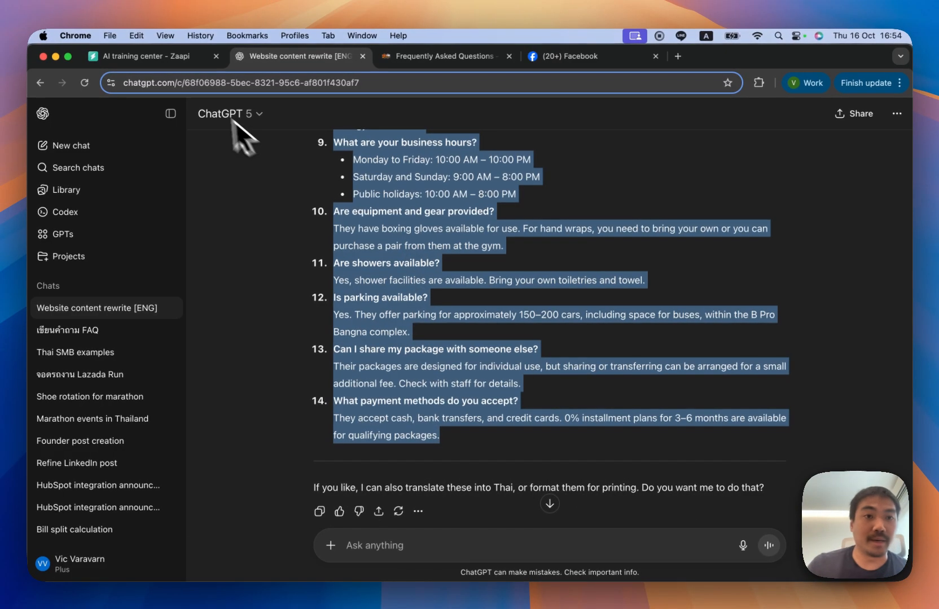
Step: Switch to Zaapi and name the new knowledge source "Main Knowledge base - Muay Thai Gym (16/10/2025)"
{"action": "left_click", "coordinate": [188, 58]}
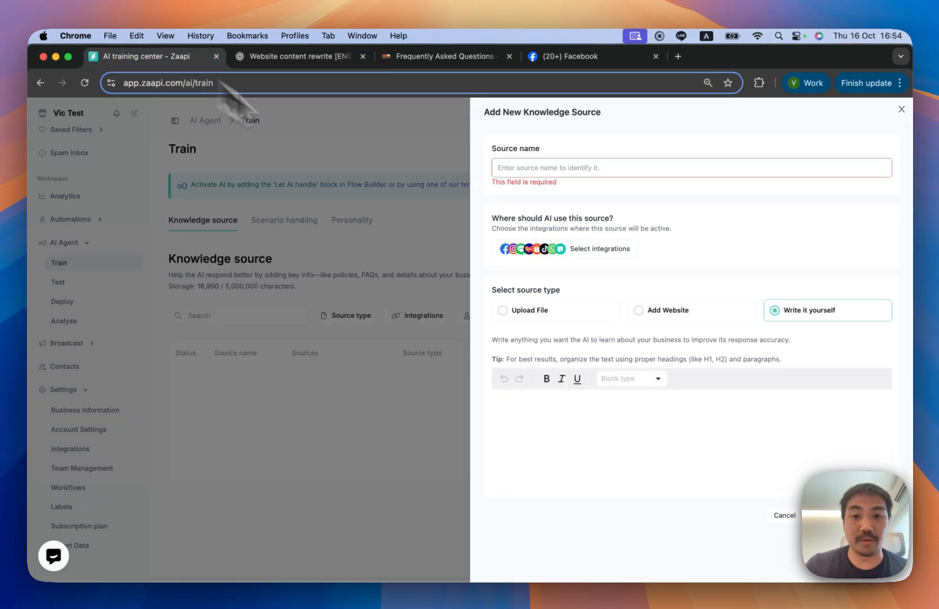
{"action": "left_click", "coordinate": [595, 173]}
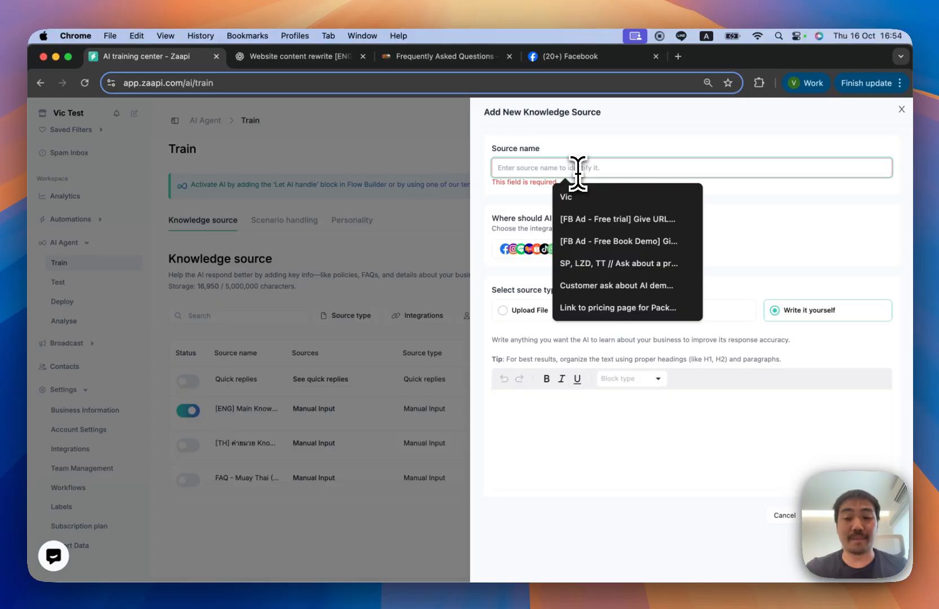
{"action": "type", "text": "Knowledge "}
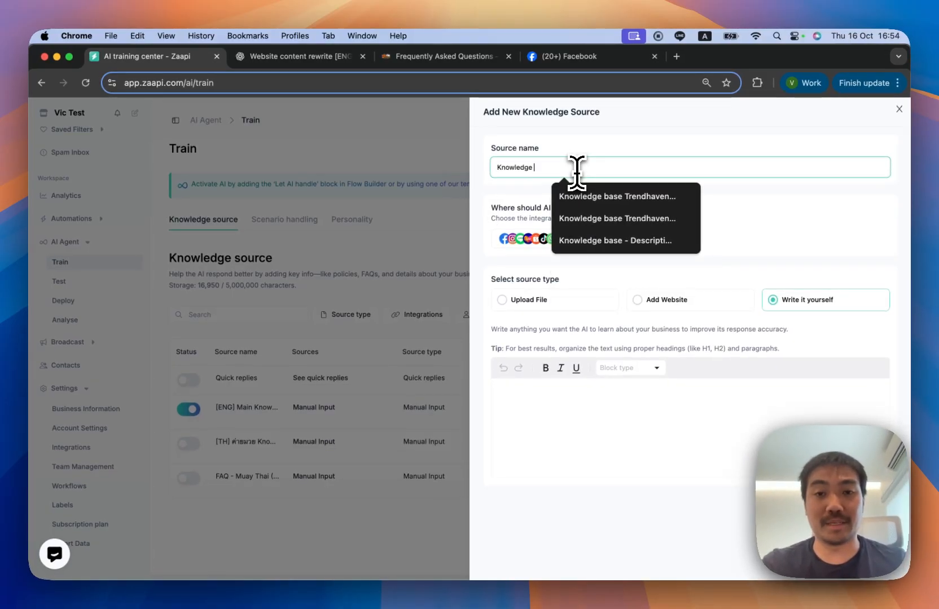
{"action": "type", "text": "base - Muay Thai Gy"}
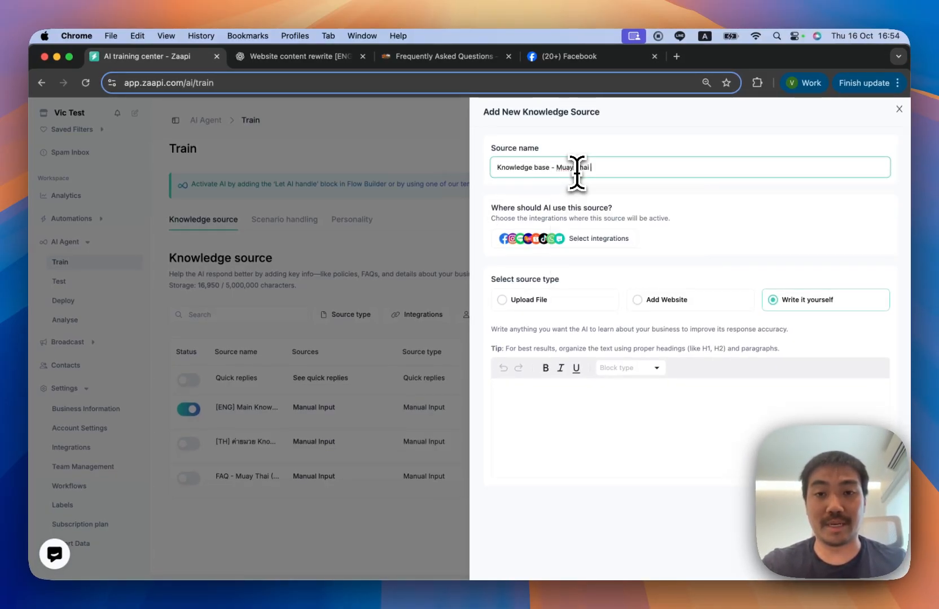
{"action": "type", "text": "m"}
{"action": "left_click", "coordinate": [496, 167]}
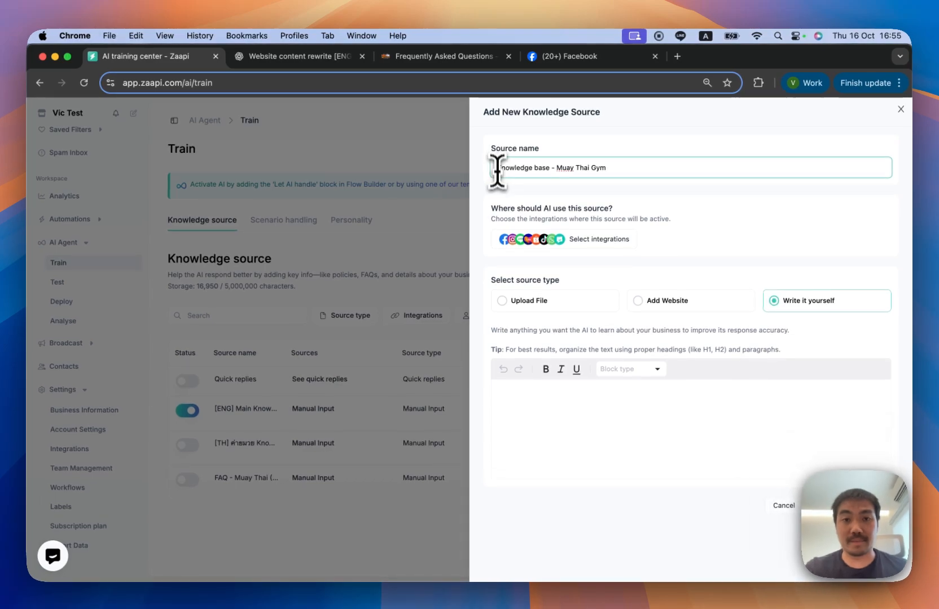
{"action": "type", "text": "Main"}
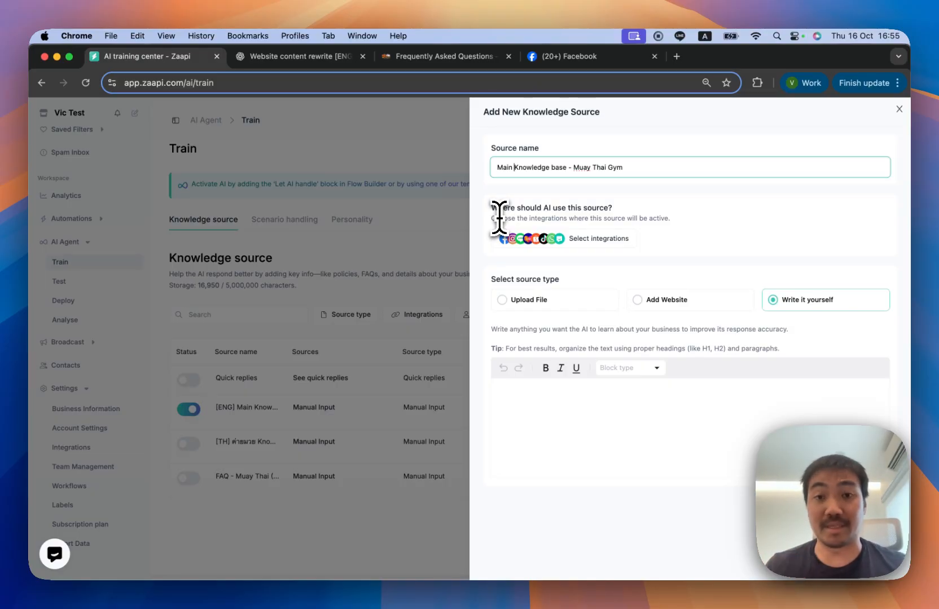
{"action": "left_click", "coordinate": [650, 171]}
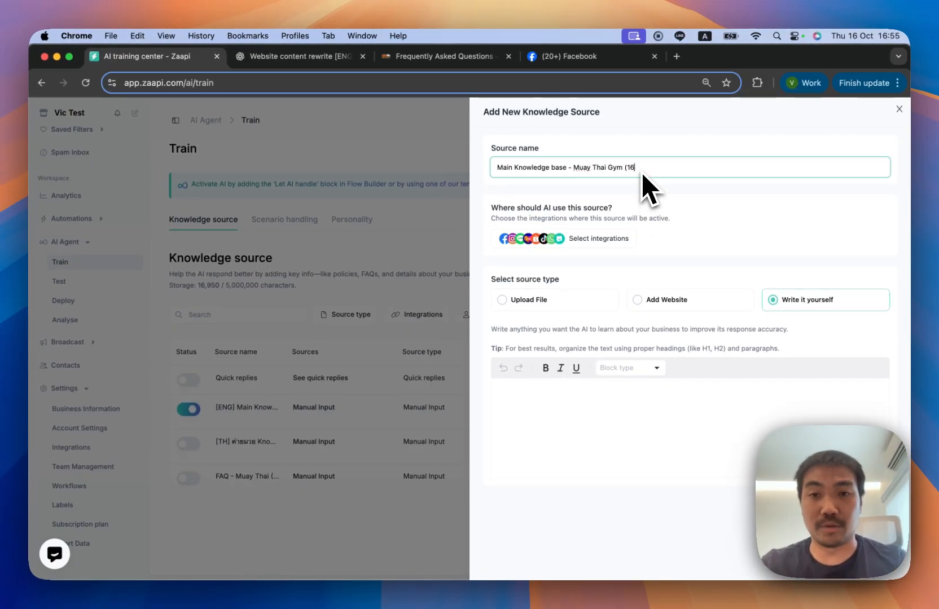
{"action": "type", "text": "0/"}
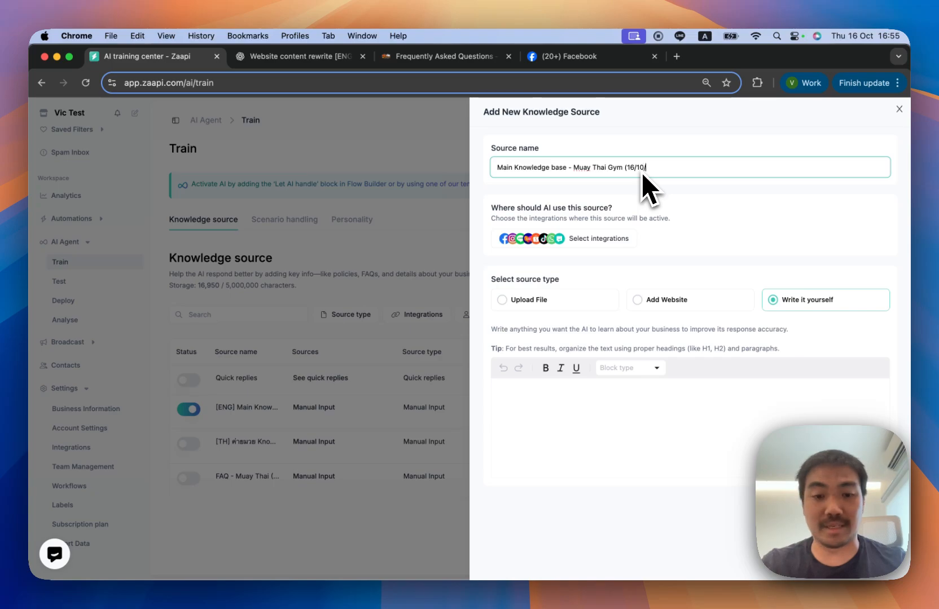
{"action": "type", "text": "2025)"}
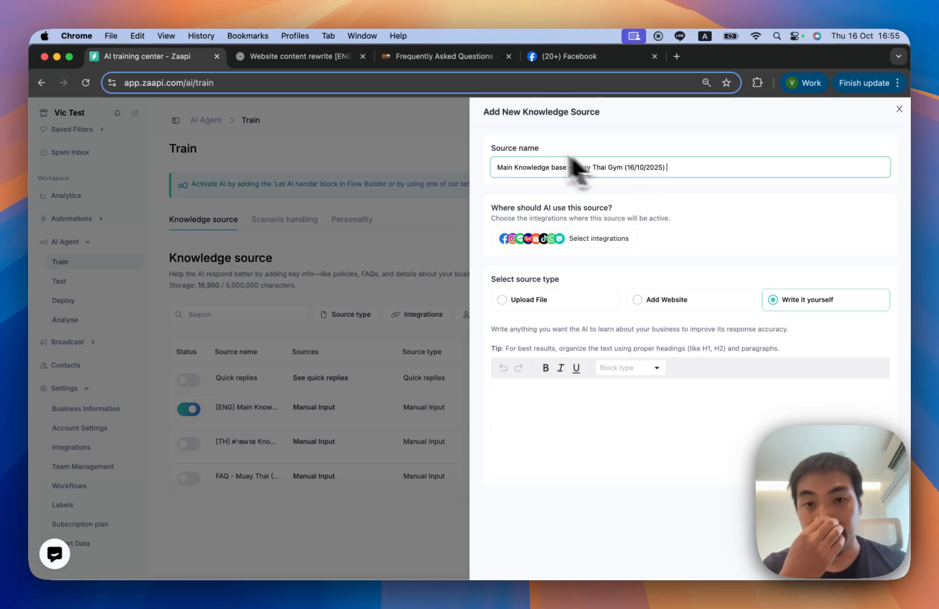
Step: Make the knowledge source active for all integrations, including the Chat Widget
{"action": "left_click", "coordinate": [600, 248]}
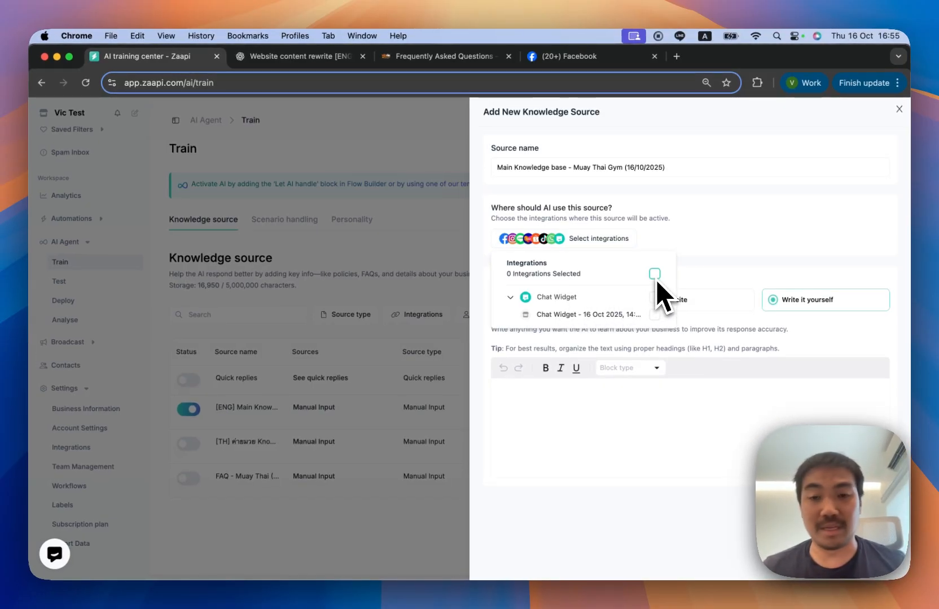
{"action": "left_click", "coordinate": [603, 240]}
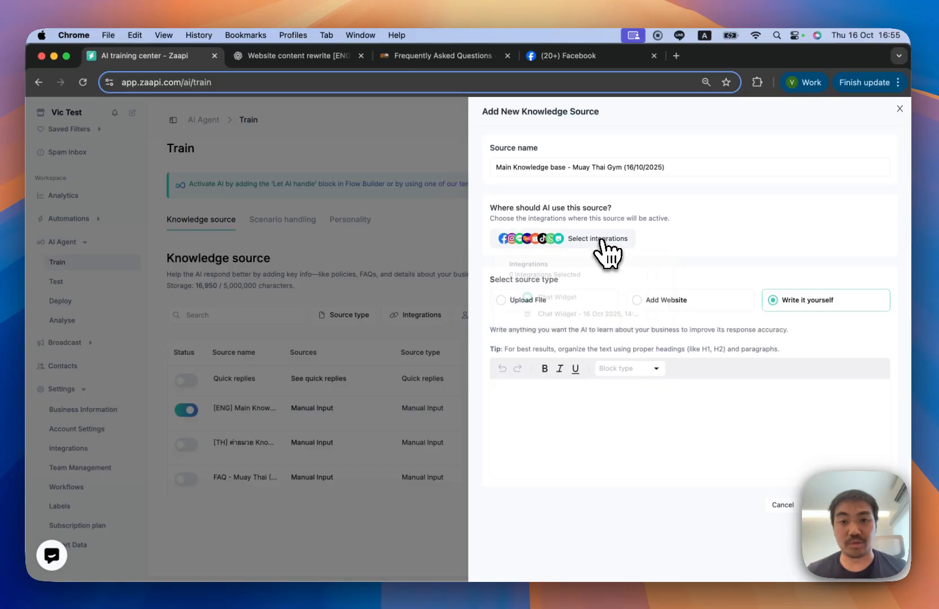
{"action": "left_click", "coordinate": [603, 240]}
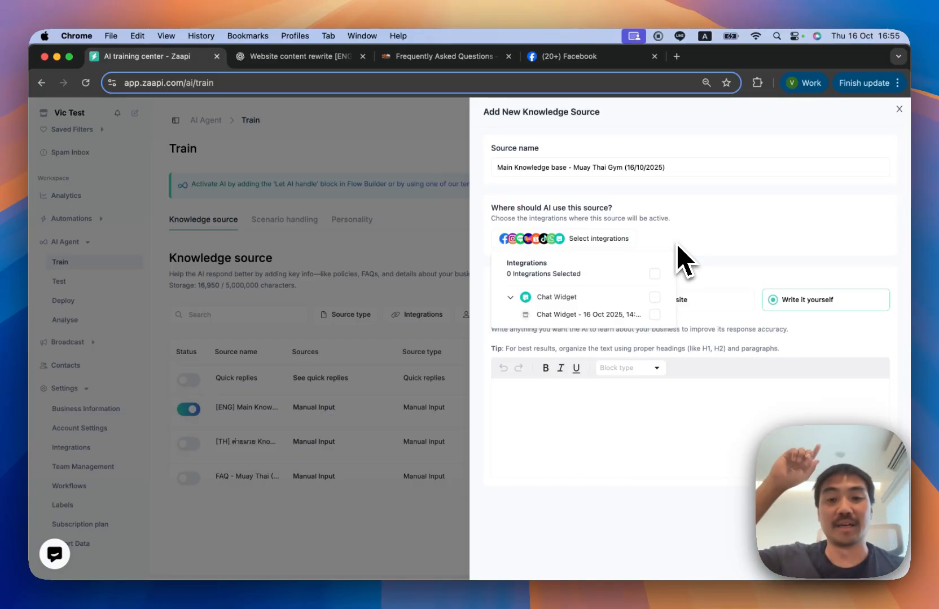
{"action": "left_click", "coordinate": [654, 274]}
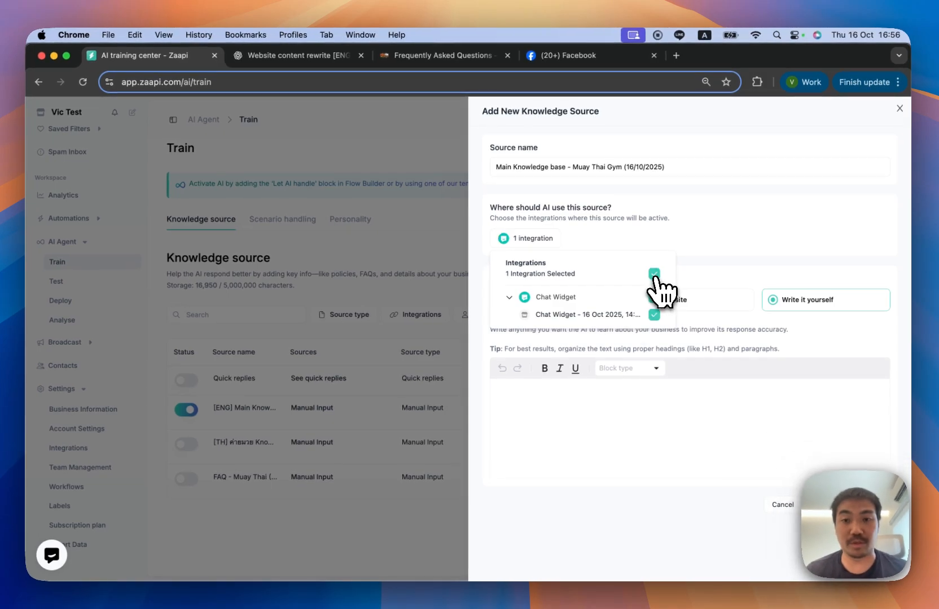
{"action": "left_click", "coordinate": [724, 261]}
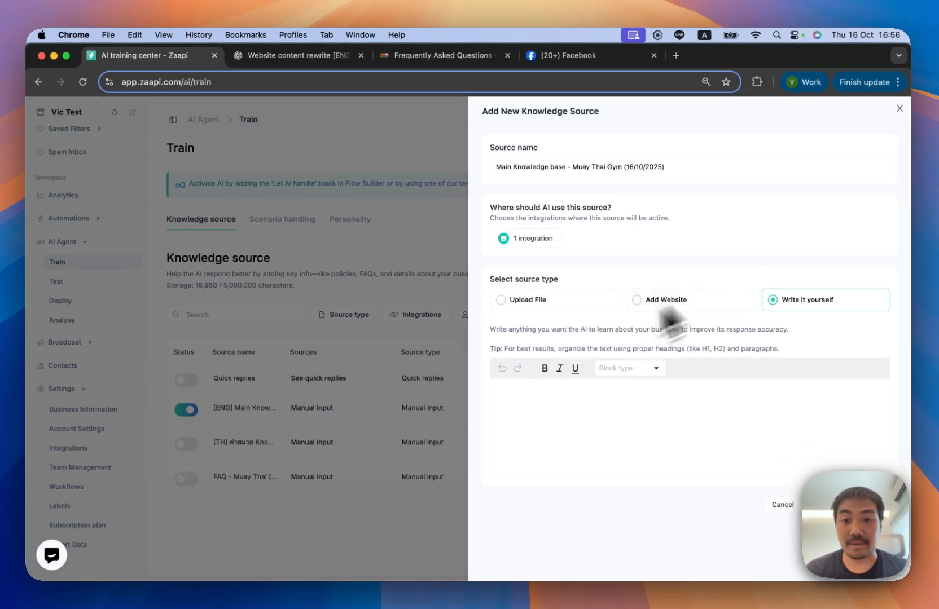
Step: View the Upload File and Add Website source types, and return to Write it yourself
{"action": "left_click", "coordinate": [503, 303]}
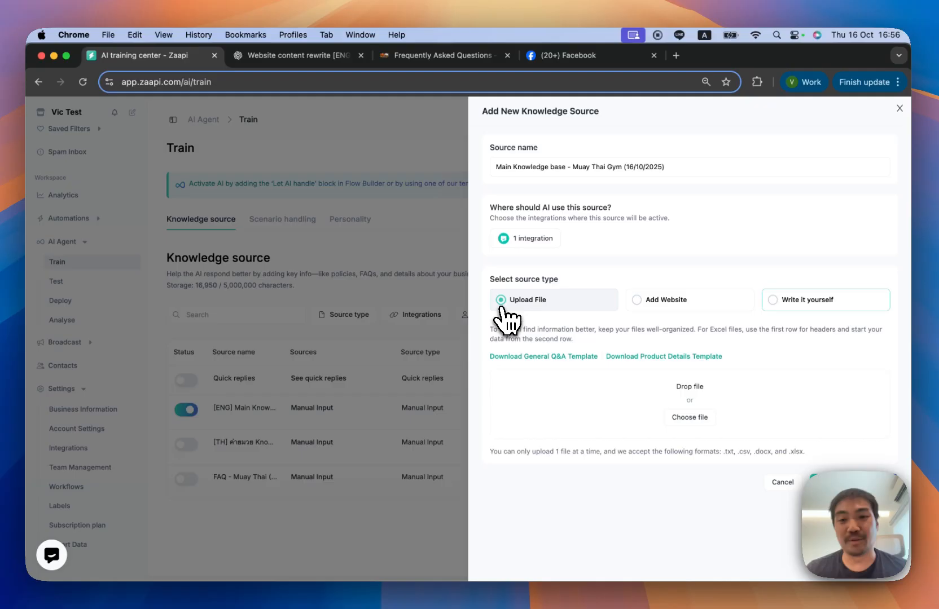
{"action": "left_click", "coordinate": [649, 305]}
{"action": "left_click", "coordinate": [775, 301]}
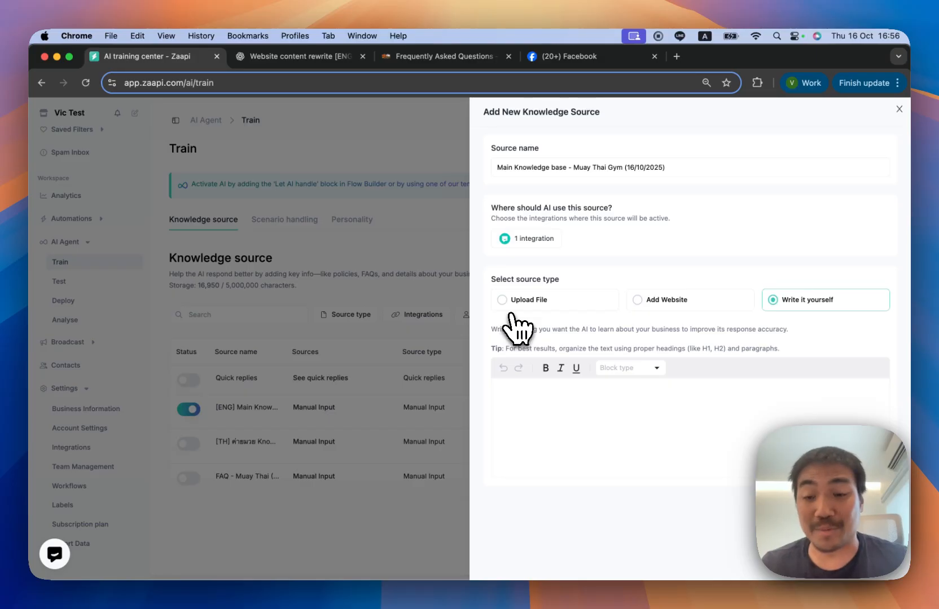
Step: Paste the copied FAQ text into the knowledge source's text editor and look through it
{"action": "left_click", "coordinate": [577, 421]}
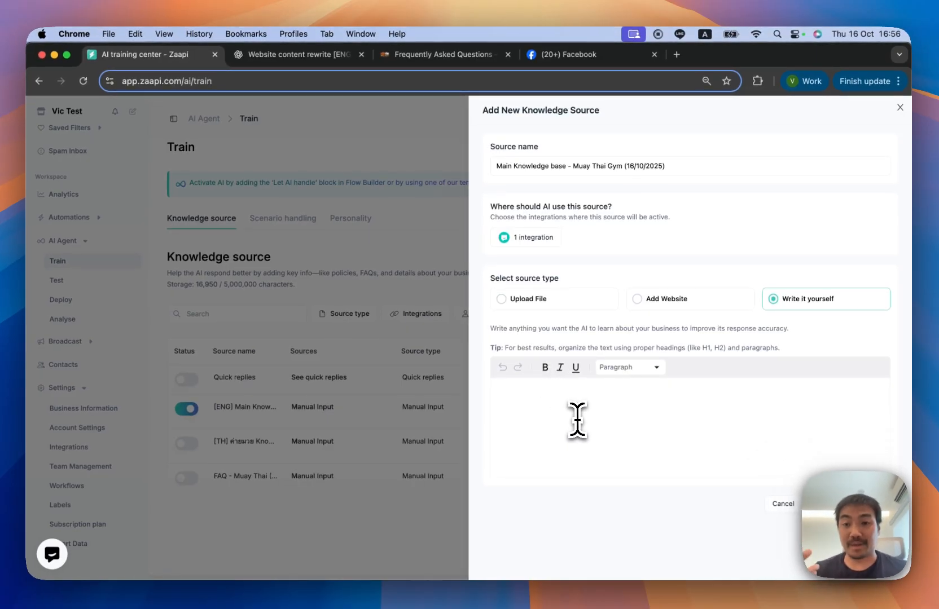
{"action": "key", "text": "super+v"}
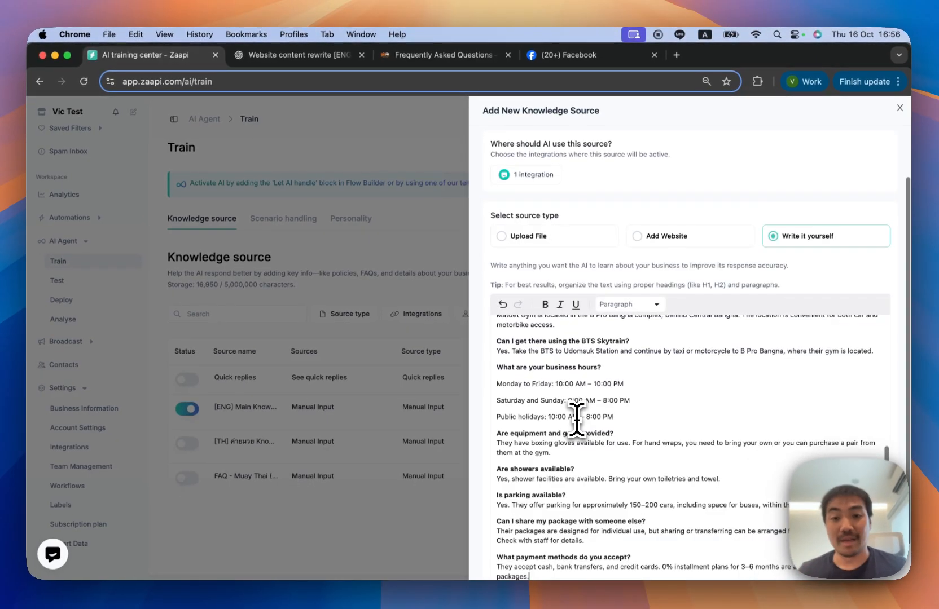
{"action": "scroll", "coordinate": [561, 446], "scroll_direction": "up", "scroll_amount": 10}
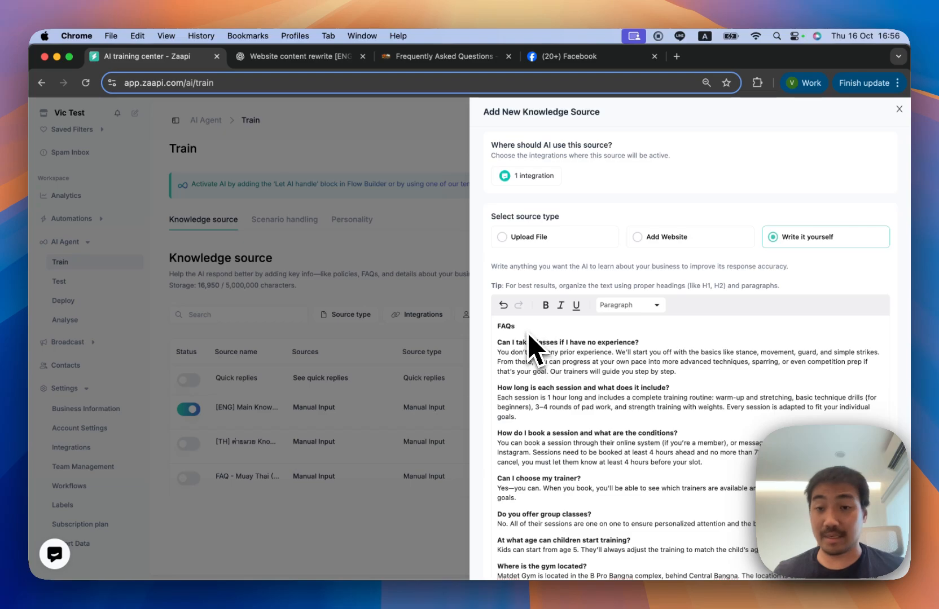
{"action": "scroll", "coordinate": [553, 398], "scroll_direction": "down", "scroll_amount": 5}
{"action": "scroll", "coordinate": [551, 390], "scroll_direction": "up", "scroll_amount": 5}
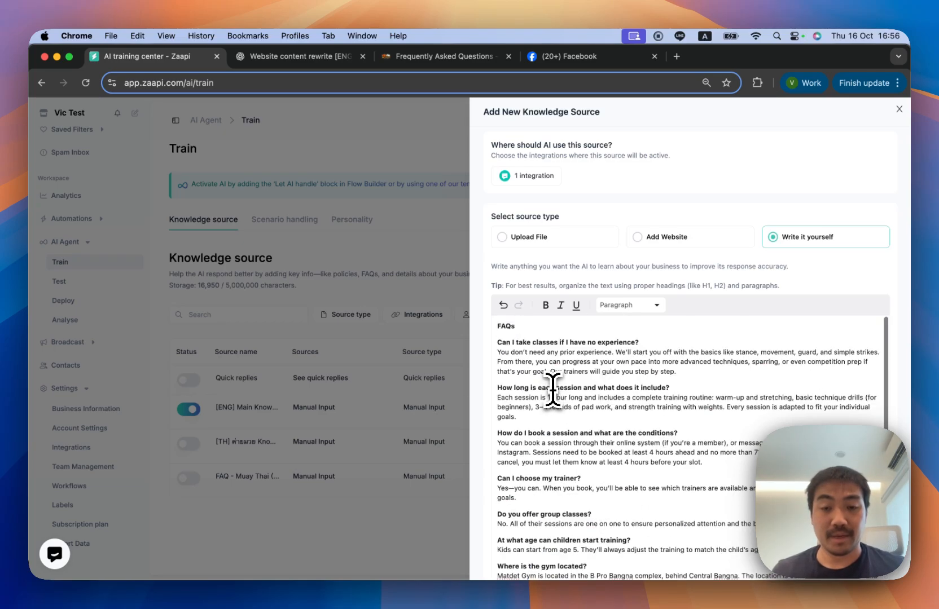
Step: Format the FAQs title at the start of the pasted text as Heading 3
{"action": "left_click", "coordinate": [531, 332]}
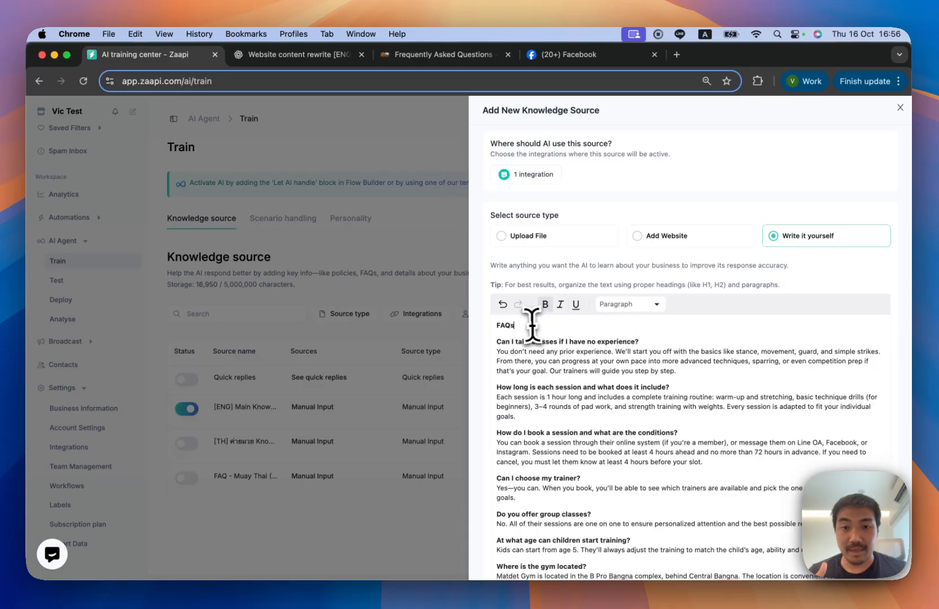
{"action": "left_click_drag", "start_coordinate": [516, 325], "coordinate": [487, 326]}
{"action": "left_click", "coordinate": [609, 305]}
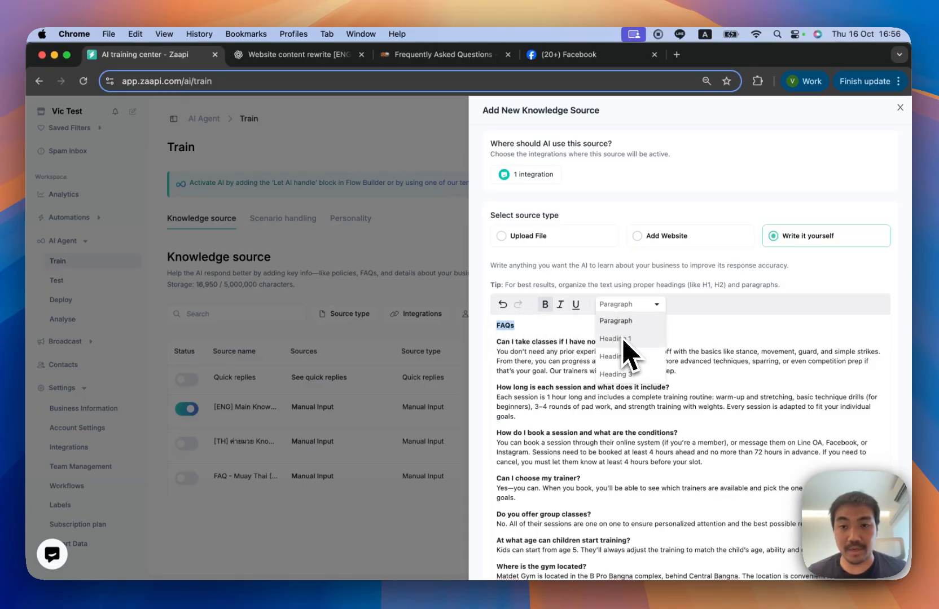
{"action": "left_click", "coordinate": [625, 371]}
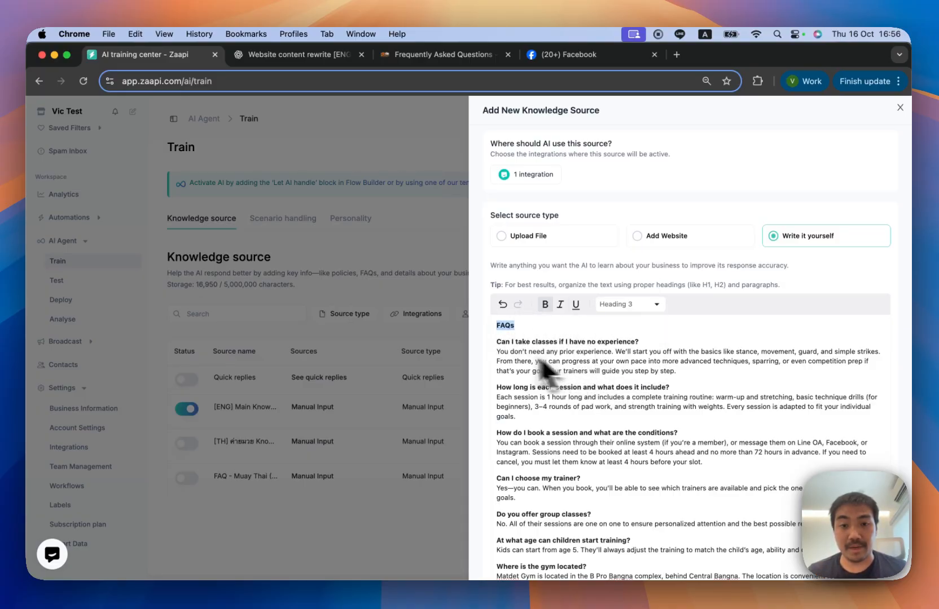
Step: Change the FAQs title to Heading 1 and number it so that it reads "1. FAQs"
{"action": "left_click", "coordinate": [618, 305]}
{"action": "left_click", "coordinate": [615, 338]}
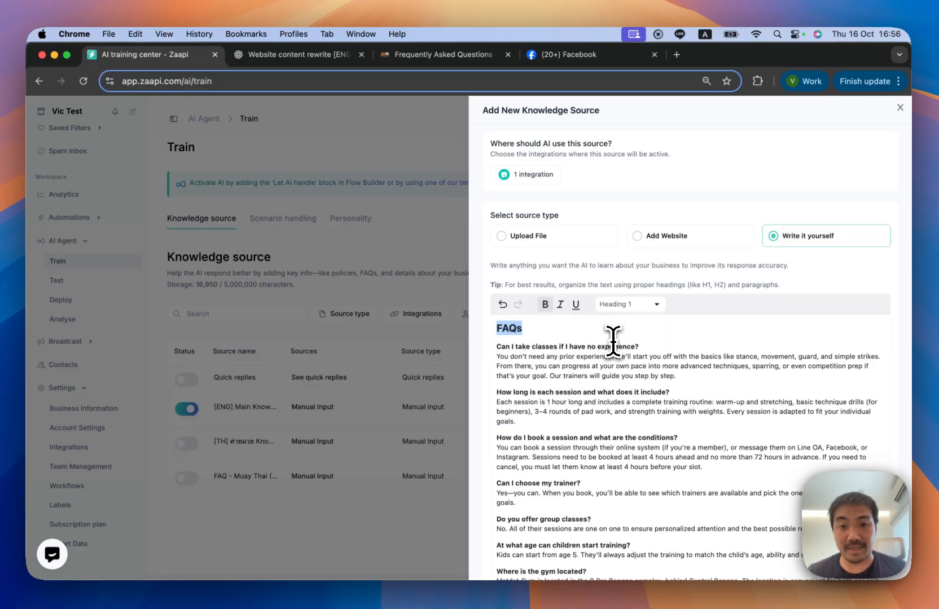
{"action": "left_click", "coordinate": [495, 329]}
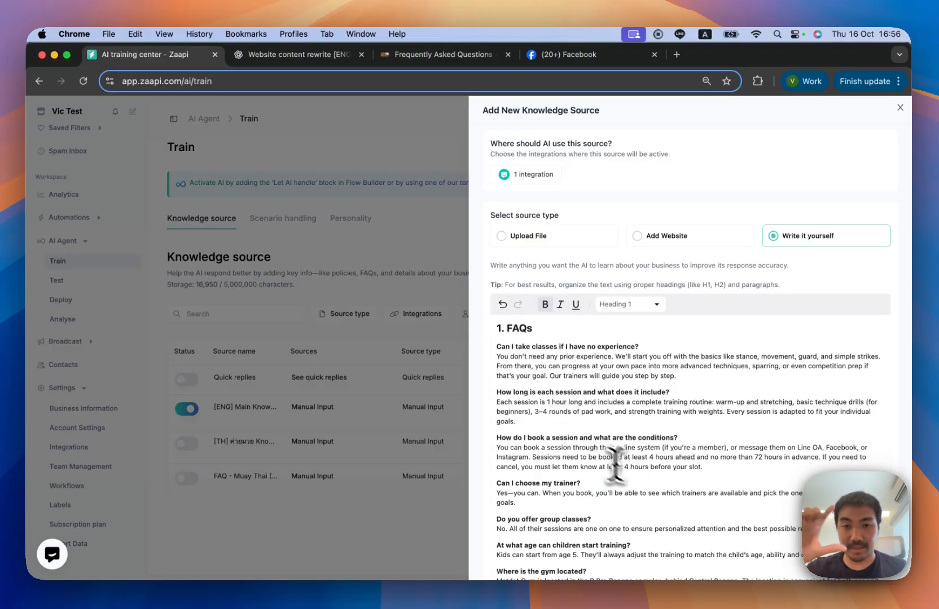
Step: Look through the FAQ section from its title to the question on payment methods, where the text ends
{"action": "scroll", "coordinate": [656, 497], "scroll_direction": "down", "scroll_amount": 1}
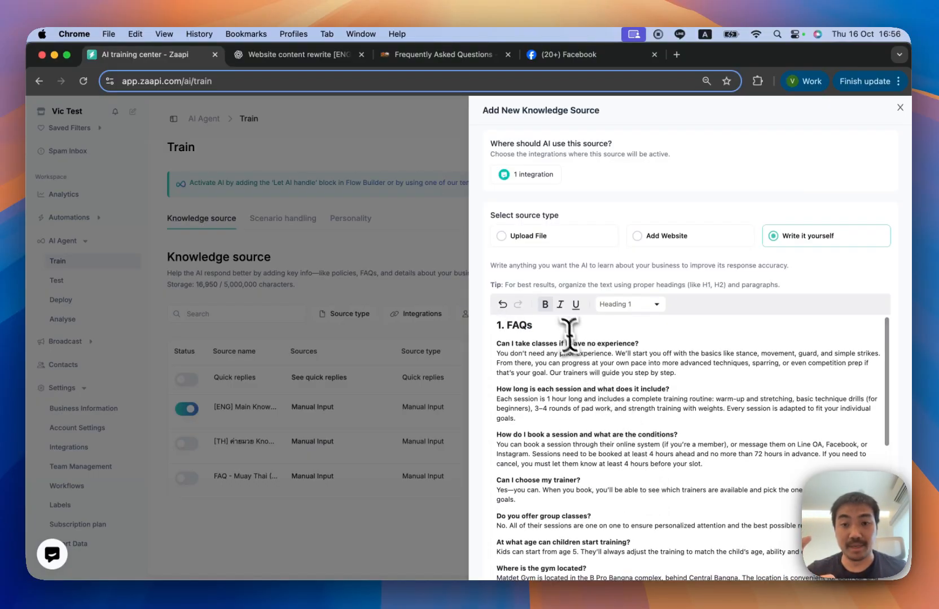
{"action": "left_click", "coordinate": [587, 361]}
{"action": "scroll", "coordinate": [590, 411], "scroll_direction": "down", "scroll_amount": 2}
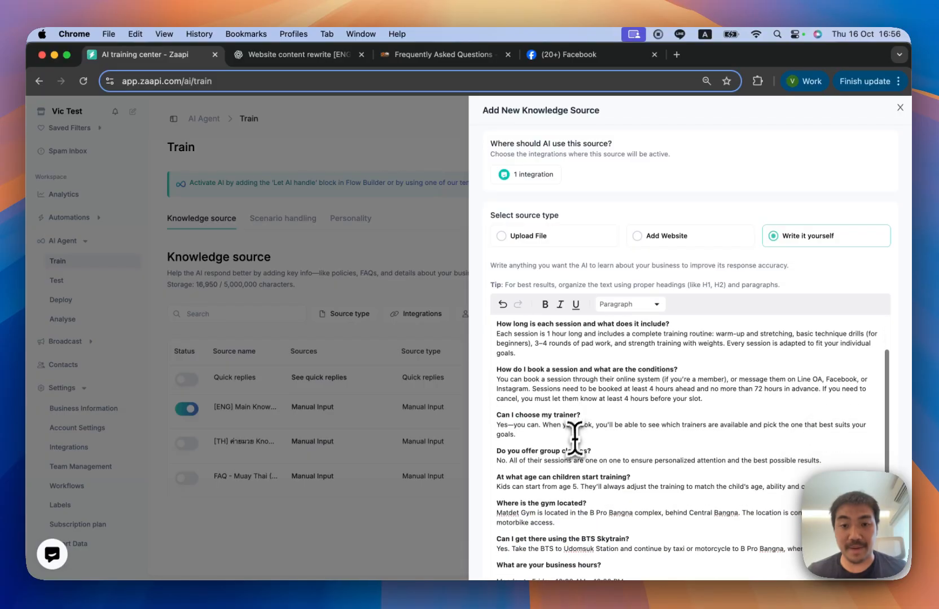
{"action": "scroll", "coordinate": [570, 446], "scroll_direction": "down", "scroll_amount": 5}
{"action": "left_click", "coordinate": [560, 491]}
{"action": "scroll", "coordinate": [550, 485], "scroll_direction": "down", "scroll_amount": 4}
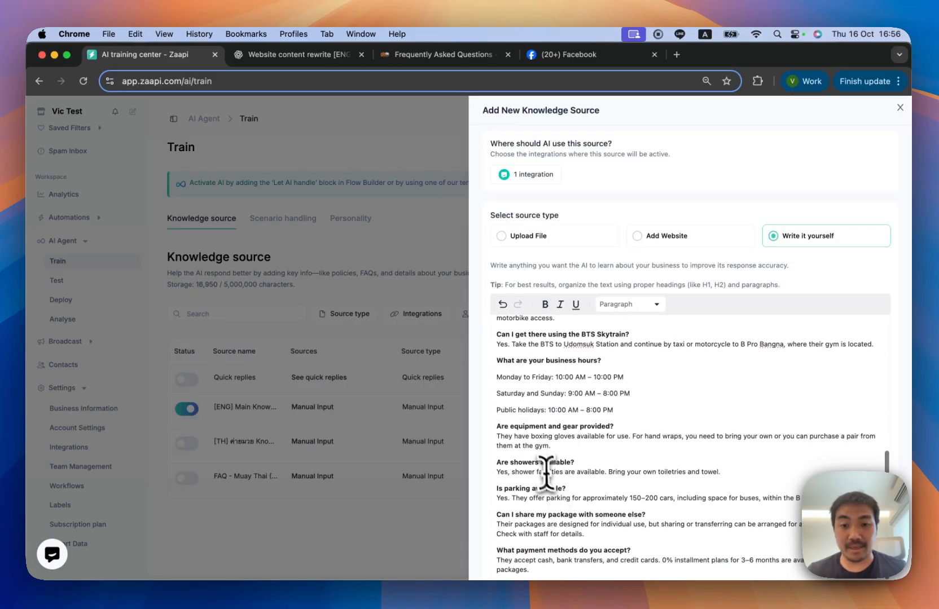
{"action": "scroll", "coordinate": [539, 459], "scroll_direction": "up", "scroll_amount": 6}
{"action": "left_click", "coordinate": [508, 288]}
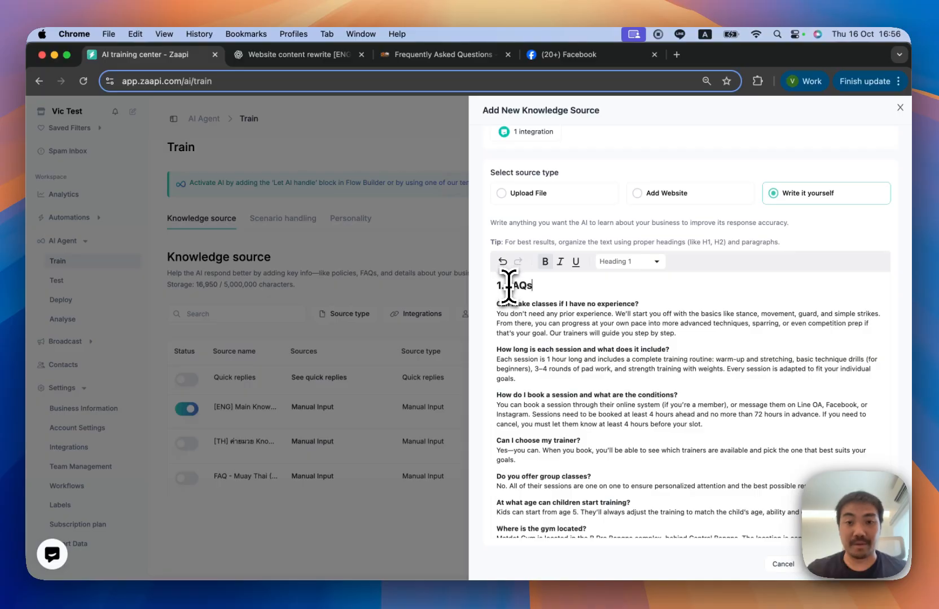
{"action": "scroll", "coordinate": [634, 364], "scroll_direction": "down", "scroll_amount": 6}
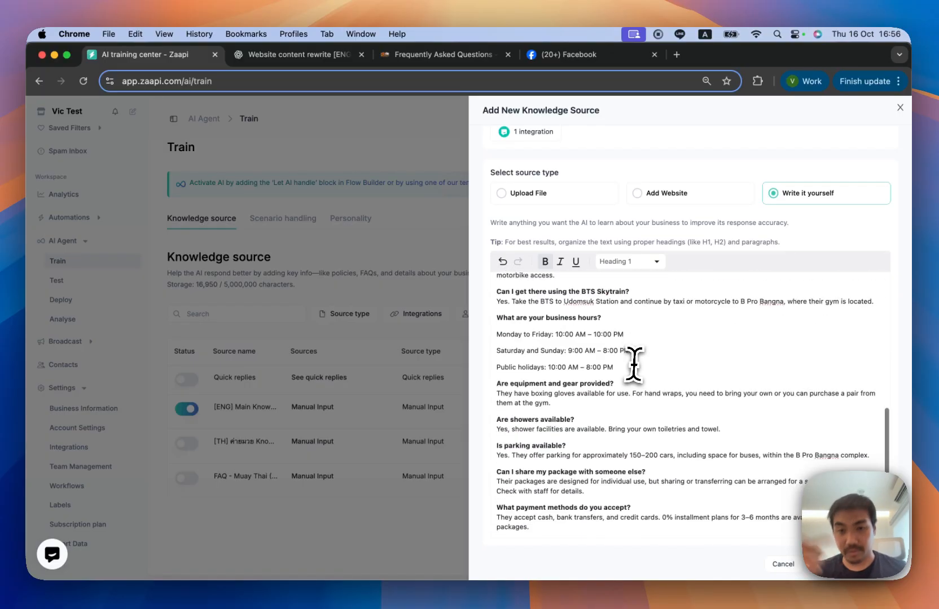
{"action": "left_click", "coordinate": [548, 530]}
{"action": "scroll", "coordinate": [549, 531], "scroll_direction": "up", "scroll_amount": 1}
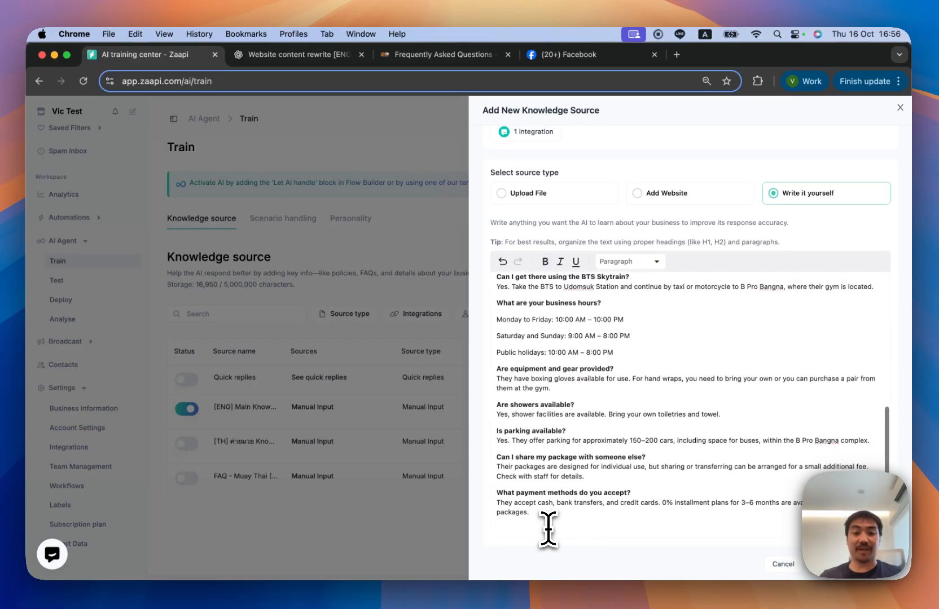
{"action": "scroll", "coordinate": [570, 451], "scroll_direction": "up", "scroll_amount": 15}
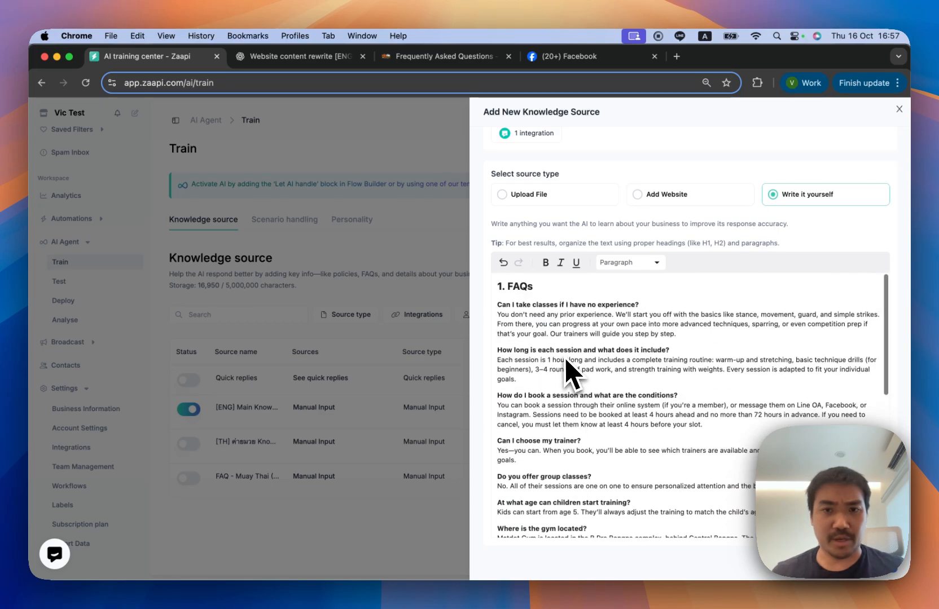
{"action": "scroll", "coordinate": [587, 417], "scroll_direction": "down", "scroll_amount": 10}
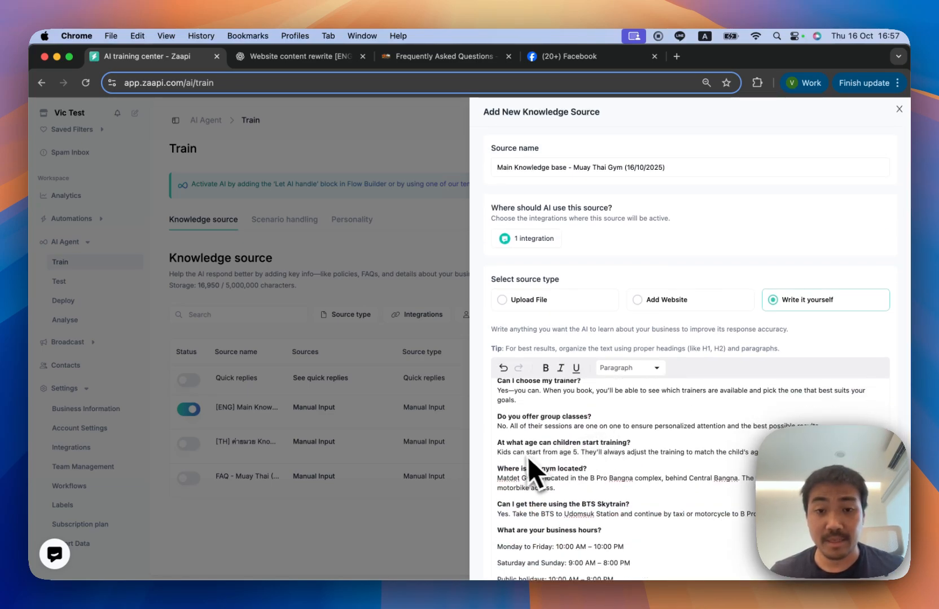
{"action": "scroll", "coordinate": [601, 418], "scroll_direction": "down", "scroll_amount": 10}
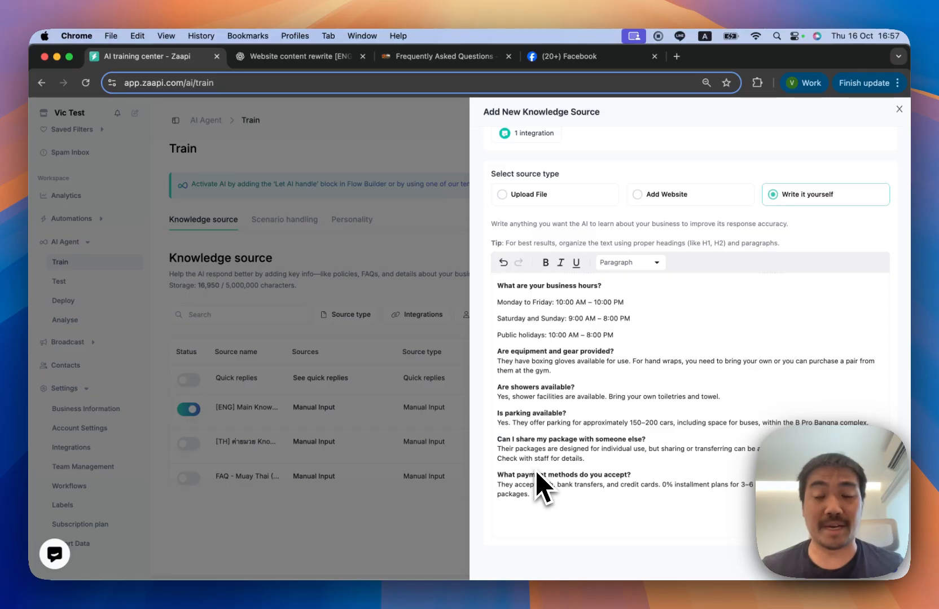
Step: Switch to the gym's website, open the Our Package page and look through the training packages offered
{"action": "left_click", "coordinate": [416, 57]}
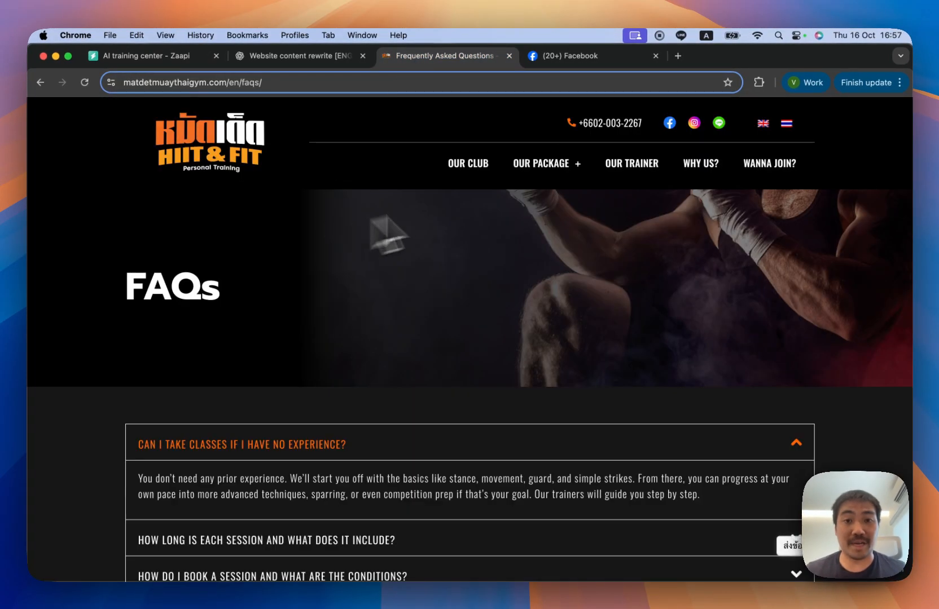
{"action": "left_click", "coordinate": [550, 167]}
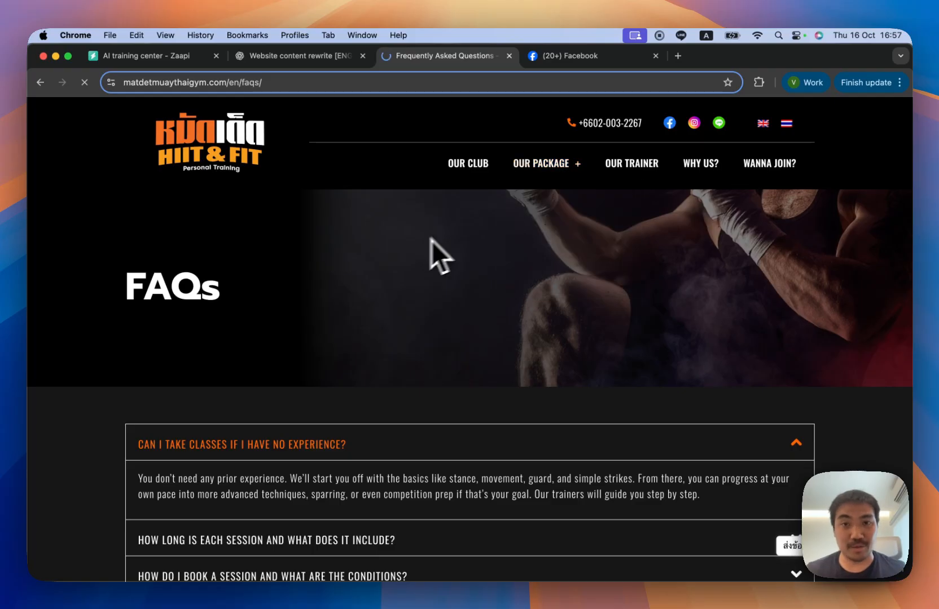
{"action": "scroll", "coordinate": [311, 449], "scroll_direction": "down", "scroll_amount": 5}
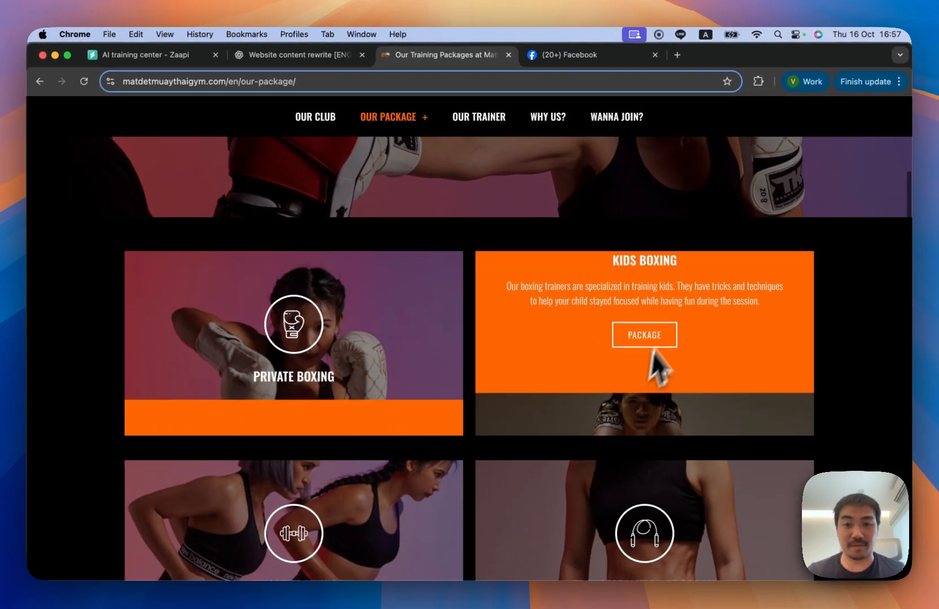
{"action": "scroll", "coordinate": [651, 351], "scroll_direction": "down", "scroll_amount": 2}
{"action": "scroll", "coordinate": [395, 412], "scroll_direction": "up", "scroll_amount": 4}
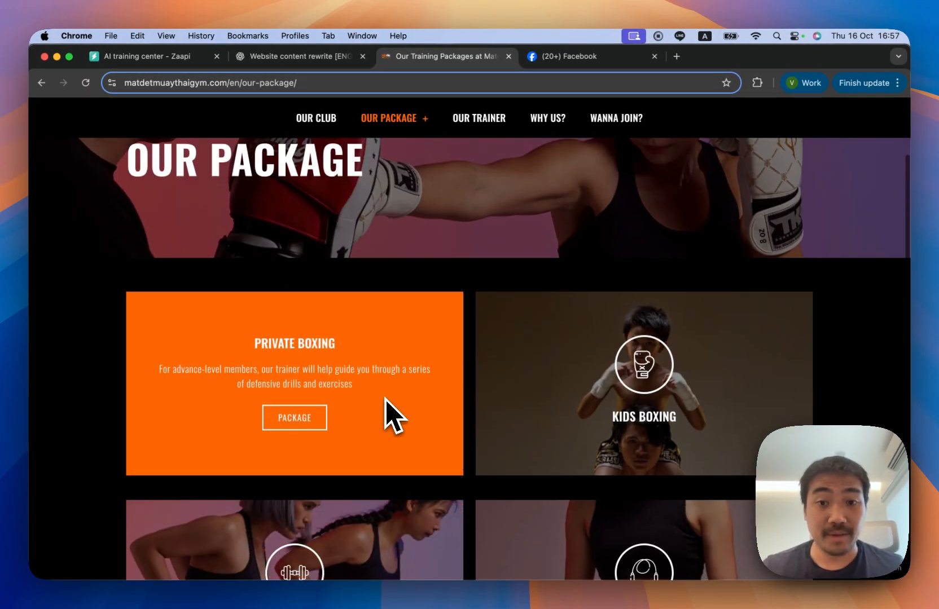
{"action": "scroll", "coordinate": [384, 403], "scroll_direction": "down", "scroll_amount": 4}
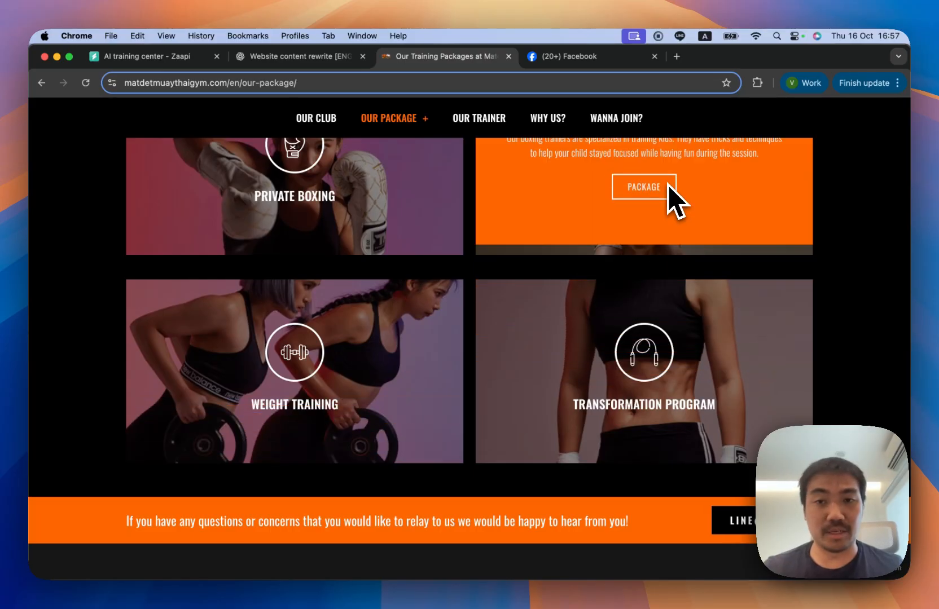
{"action": "scroll", "coordinate": [668, 181], "scroll_direction": "up", "scroll_amount": 1}
{"action": "scroll", "coordinate": [668, 182], "scroll_direction": "up", "scroll_amount": 1}
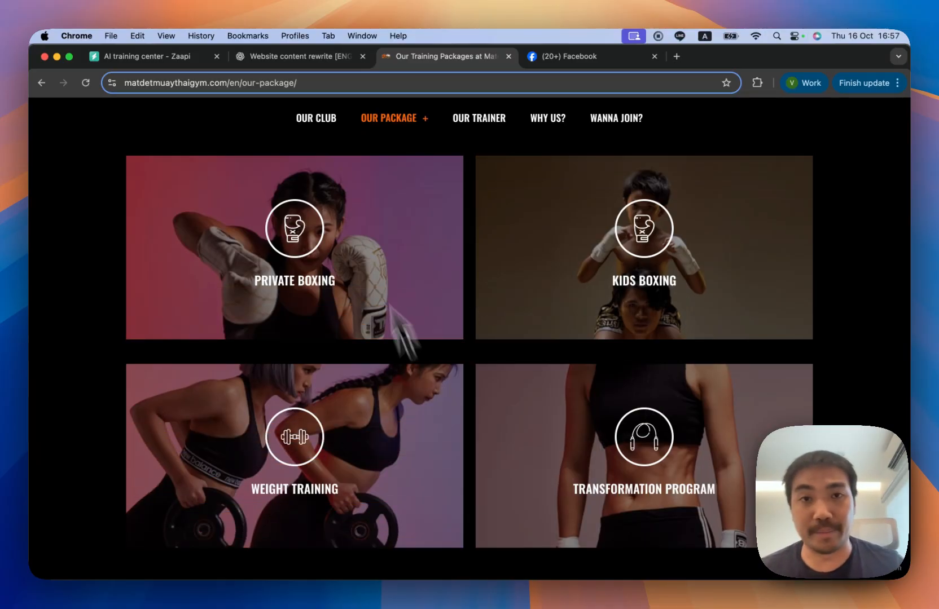
Step: Switch to the ChatGPT chat and copy the rewritten Our Packages text, from its title through the 3-Month Transformation Program
{"action": "left_click", "coordinate": [289, 56]}
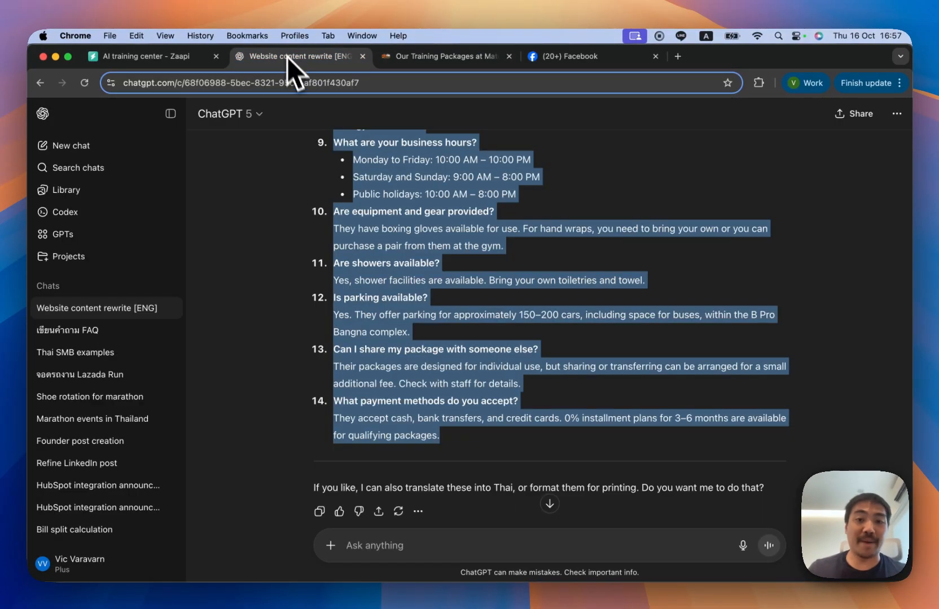
{"action": "scroll", "coordinate": [581, 286], "scroll_direction": "up", "scroll_amount": 10}
{"action": "scroll", "coordinate": [587, 287], "scroll_direction": "up", "scroll_amount": 20}
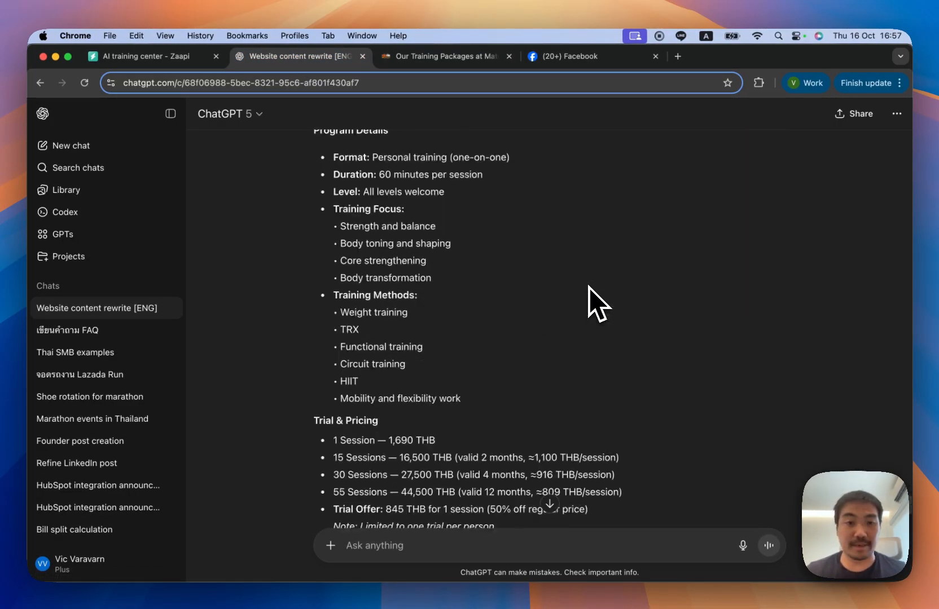
{"action": "scroll", "coordinate": [589, 288], "scroll_direction": "up", "scroll_amount": 15}
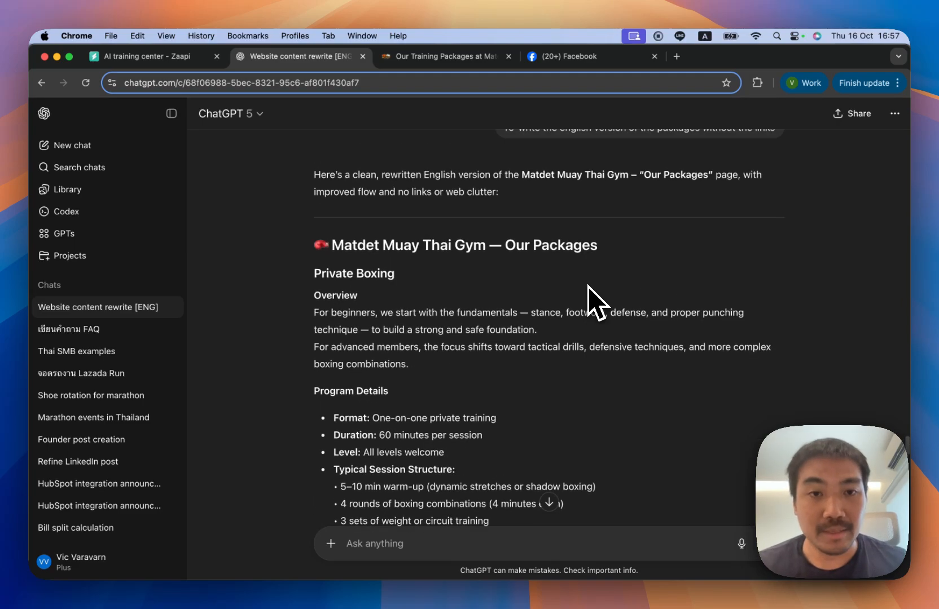
{"action": "scroll", "coordinate": [458, 301], "scroll_direction": "down", "scroll_amount": 1}
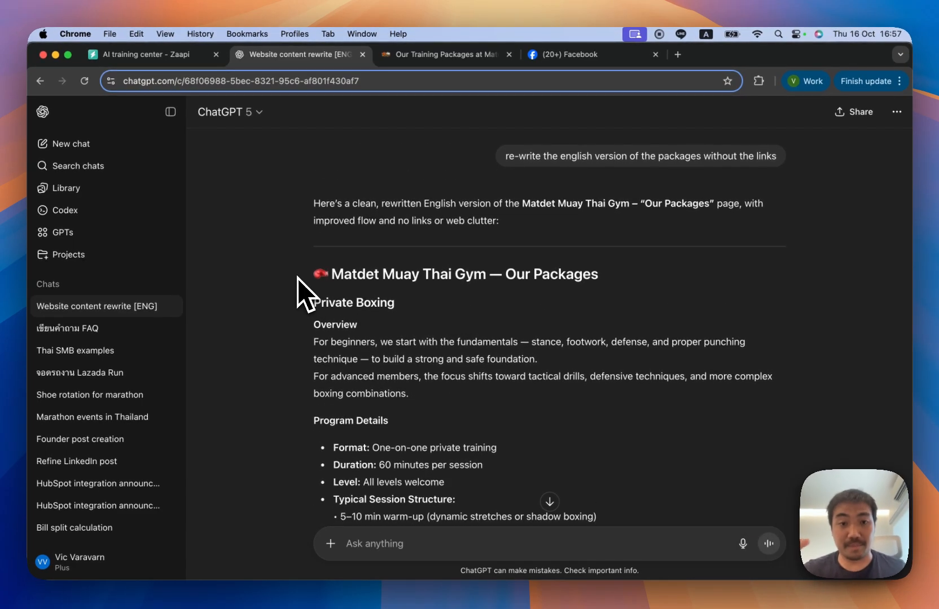
{"action": "left_click_drag", "start_coordinate": [298, 279], "coordinate": [579, 337]}
{"action": "scroll", "coordinate": [455, 471], "scroll_direction": "down", "scroll_amount": 3}
{"action": "scroll", "coordinate": [495, 473], "scroll_direction": "down", "scroll_amount": 15}
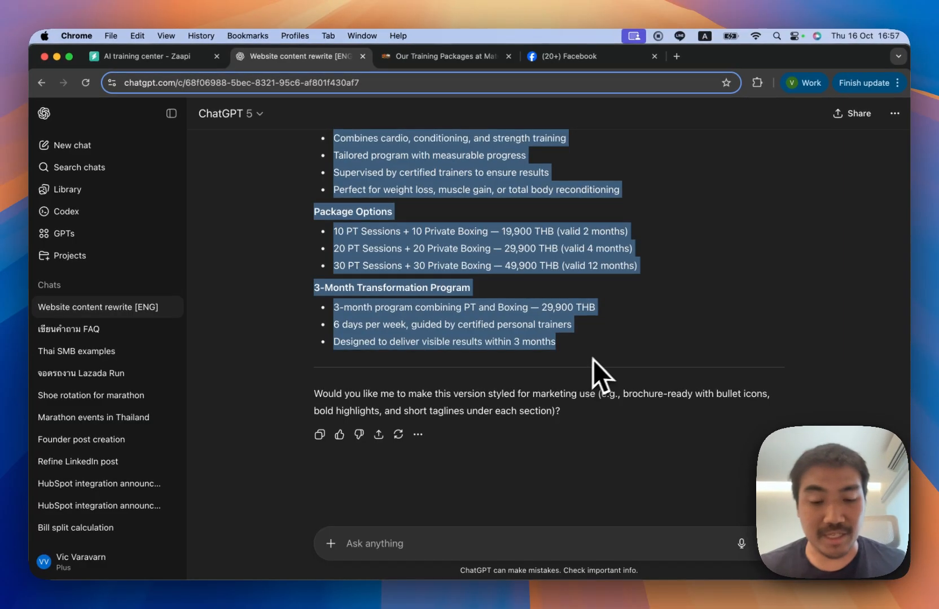
{"action": "scroll", "coordinate": [564, 361], "scroll_direction": "up", "scroll_amount": 15}
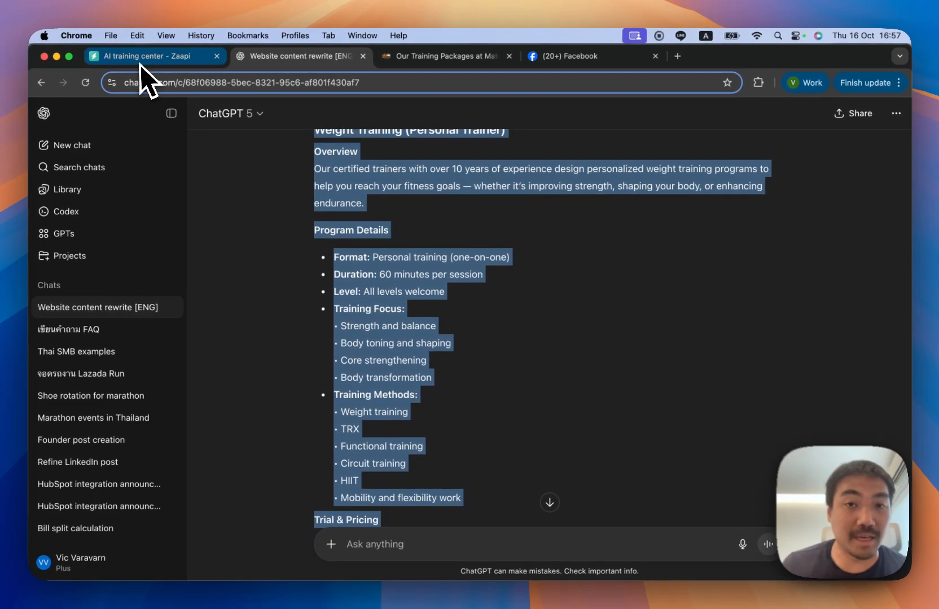
Step: Return to Zaapi and paste the copied packages text below the last FAQ answer in the knowledge source
{"action": "left_click", "coordinate": [140, 59]}
{"action": "left_click", "coordinate": [534, 513]}
{"action": "type", "text": "Transformation Program (PT × Boxing) Overview Our most comprehensive program — combining Weight Training (Personal Trainer) with Private Boxing to help you achieve a full-body transformation. Each program is custom-designed around your fitness level, goals, and timeline. Program Highlights Combines cardio, conditioning, and strength training Tailored program with measurable progress Supervised by certified trainers to ensure results Perfect for weight loss, muscle gain, or total body reconditioning Package Options 10 PT Sessions + 10 Private Boxing — 19,900 THB (valid 2 months) 20 PT Sessions + 20 Private Boxing — 29,900 THB (valid 4 months) 30 PT Sessions + 30 Private Boxing — 49,900 THB (valid 12 months) 3-Month Transformation Program 3-month program combining PT and Boxing — 29,900 THB 6 days per week, guided by certified personal trainers Designed to deliver visible results within 3 months"}
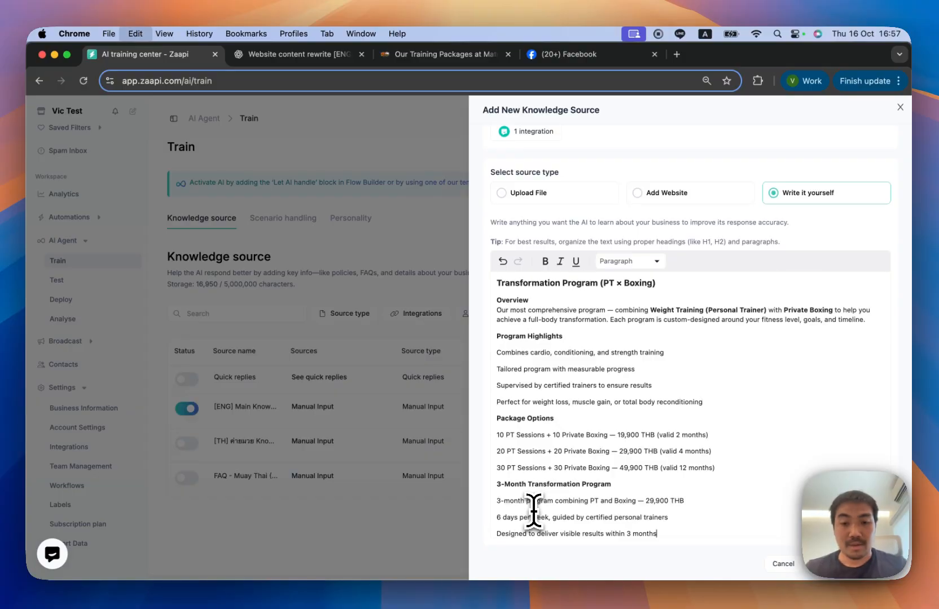
Step: Check the heading levels of the pasted packages title and the Private Boxing subheading
{"action": "scroll", "coordinate": [540, 500], "scroll_direction": "up", "scroll_amount": 20}
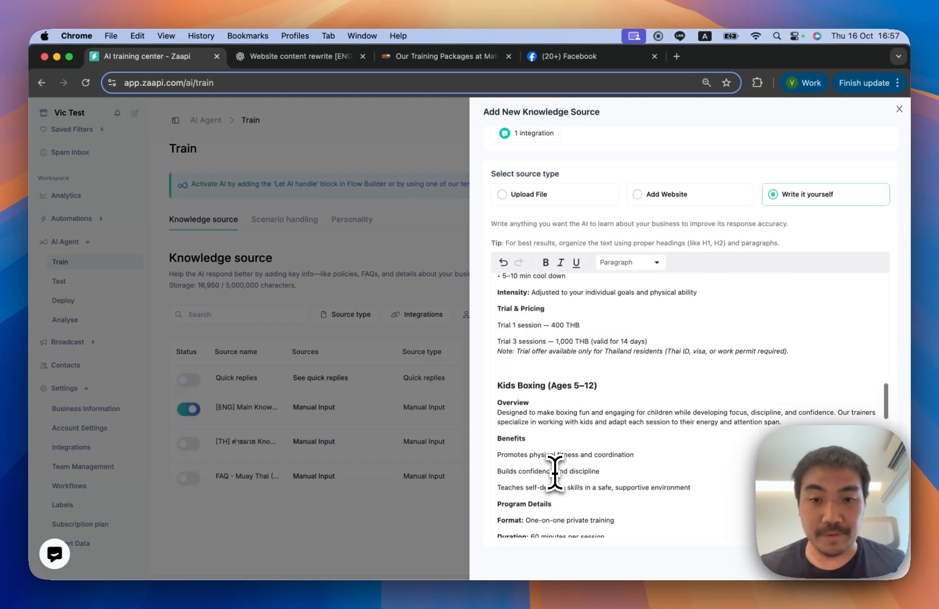
{"action": "scroll", "coordinate": [555, 472], "scroll_direction": "up", "scroll_amount": 4}
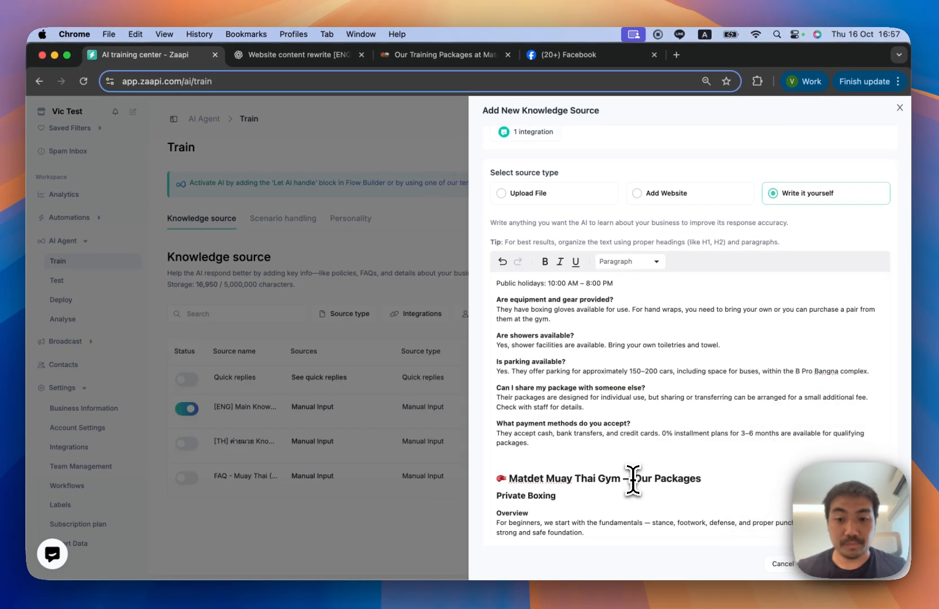
{"action": "left_click", "coordinate": [634, 480]}
{"action": "left_click", "coordinate": [672, 479]}
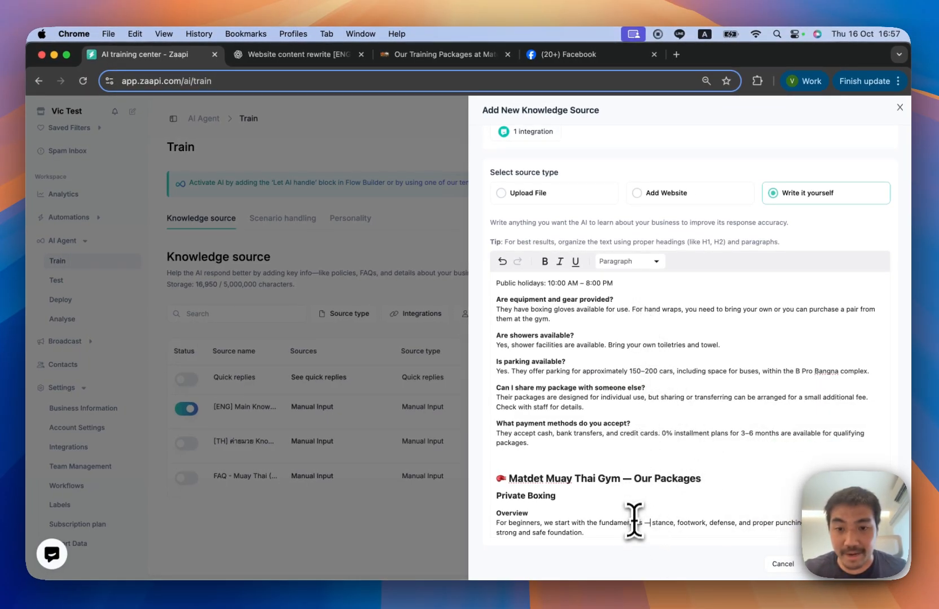
{"action": "left_click", "coordinate": [693, 481]}
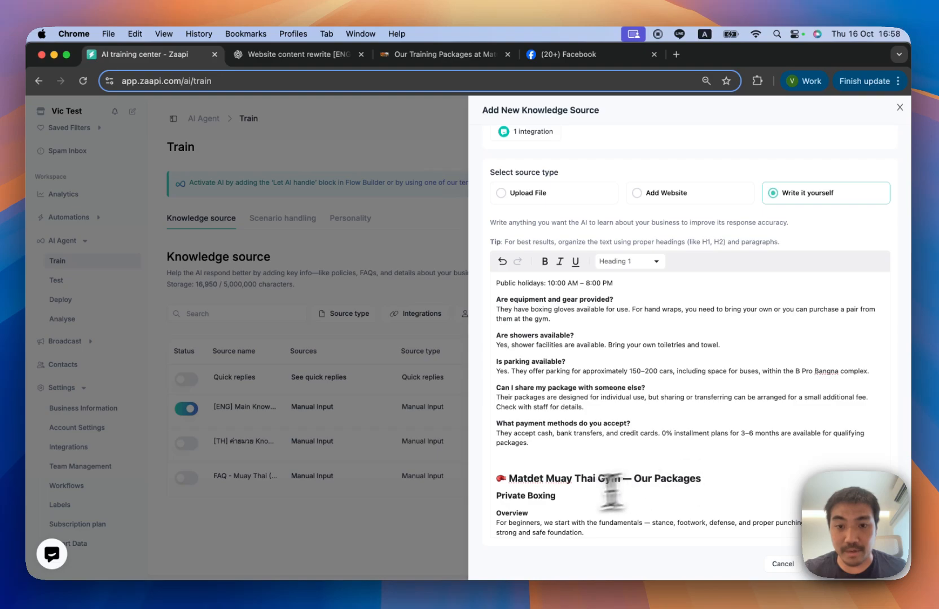
{"action": "left_click", "coordinate": [542, 496]}
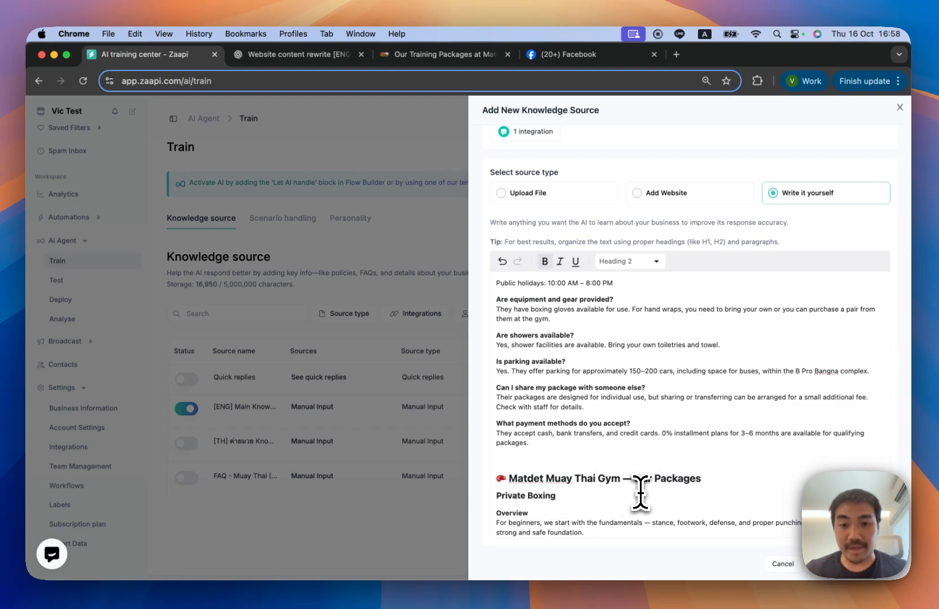
Step: Remove the emoji and gym name from the packages title and number it so that it reads "2. Our Packages"
{"action": "left_click", "coordinate": [510, 483]}
{"action": "key", "text": "BackSpace"}
{"action": "key", "text": "BackSpace"}
{"action": "type", "text": "2"}
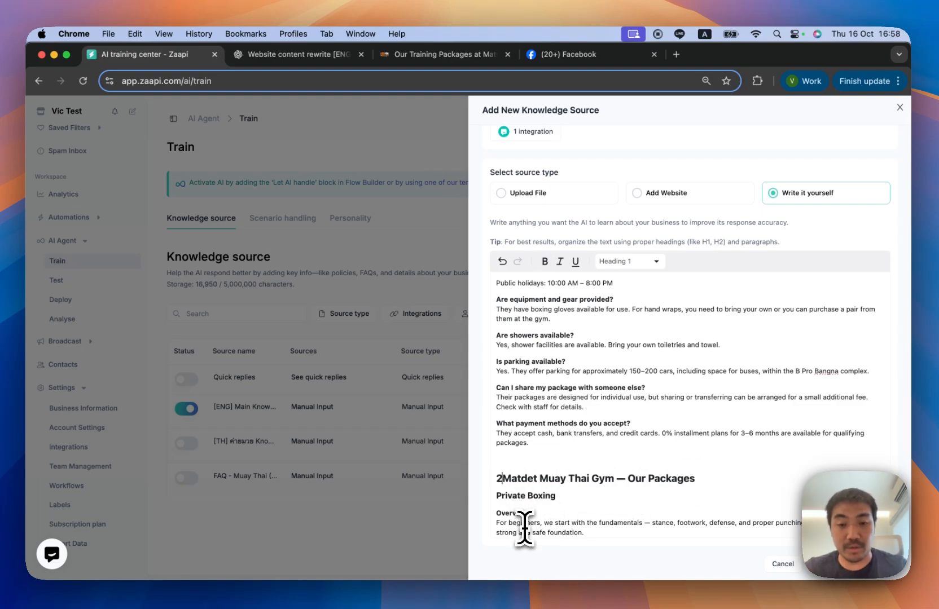
{"action": "key", "text": "shift+alt+Right"}
{"action": "key", "text": "shift+alt+Right"}
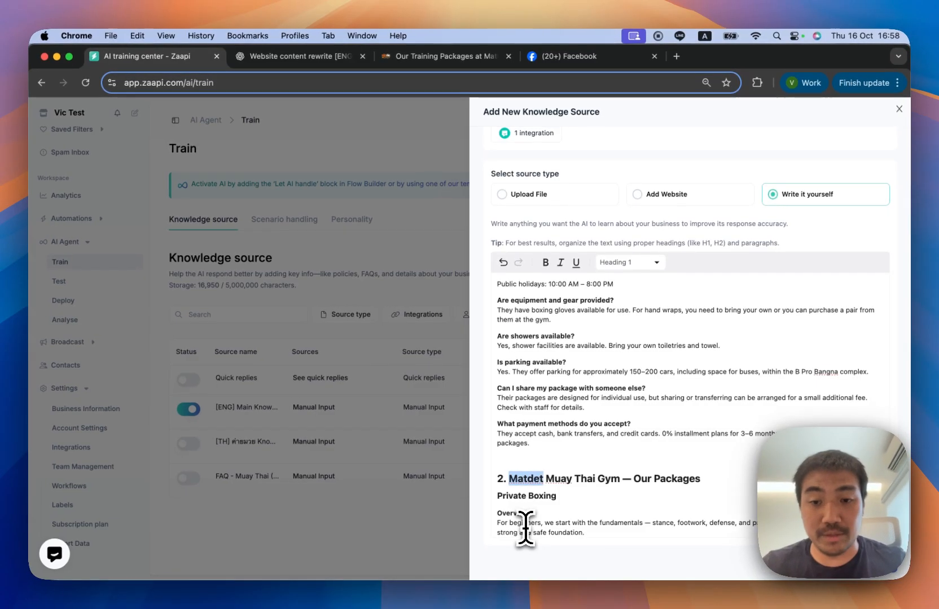
{"action": "key", "text": "BackSpace"}
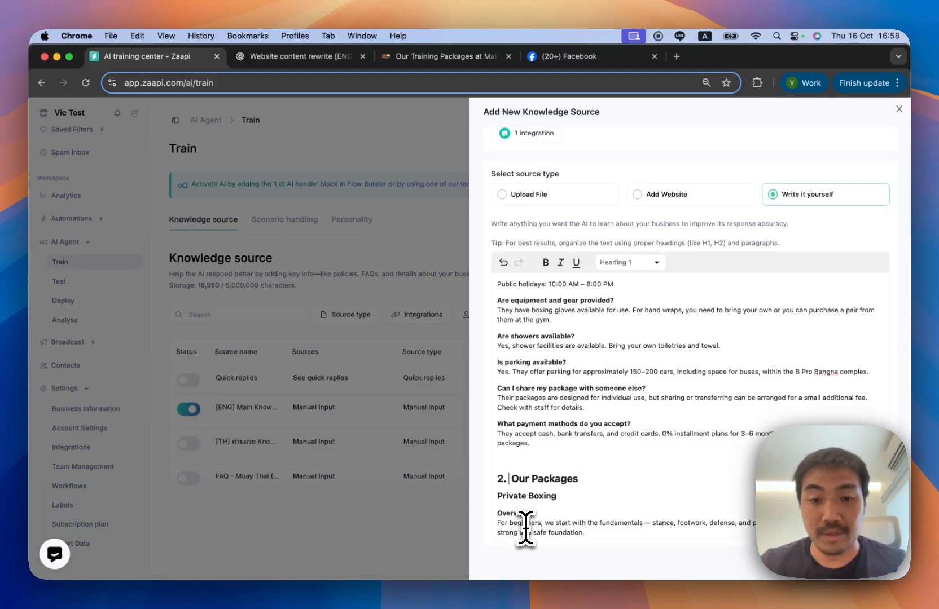
Step: Review how the numbered Our Packages and FAQs sections are structured in the knowledge source text
{"action": "scroll", "coordinate": [587, 480], "scroll_direction": "down", "scroll_amount": 2}
{"action": "scroll", "coordinate": [593, 482], "scroll_direction": "down", "scroll_amount": 4}
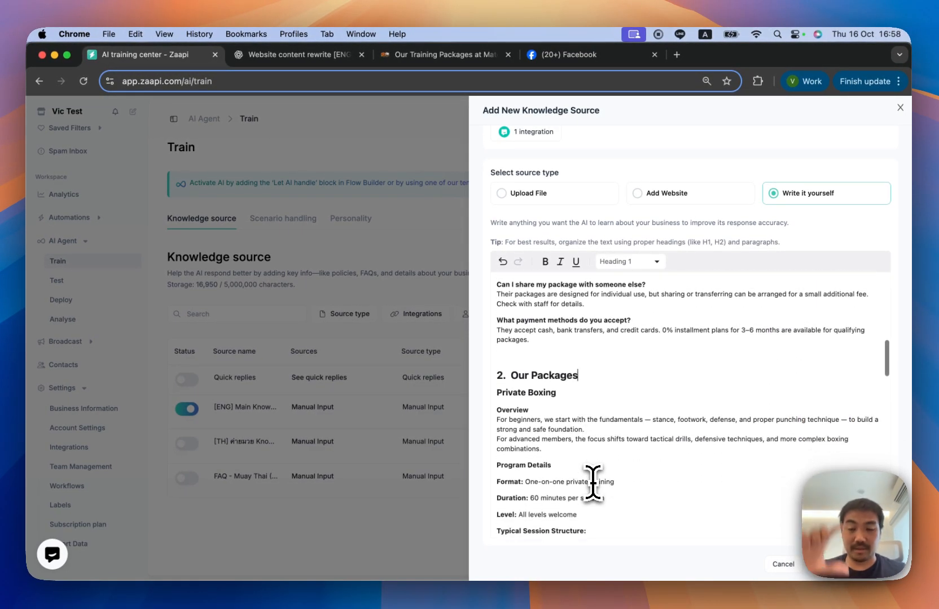
{"action": "scroll", "coordinate": [593, 483], "scroll_direction": "up", "scroll_amount": 5}
{"action": "scroll", "coordinate": [592, 482], "scroll_direction": "up", "scroll_amount": 5}
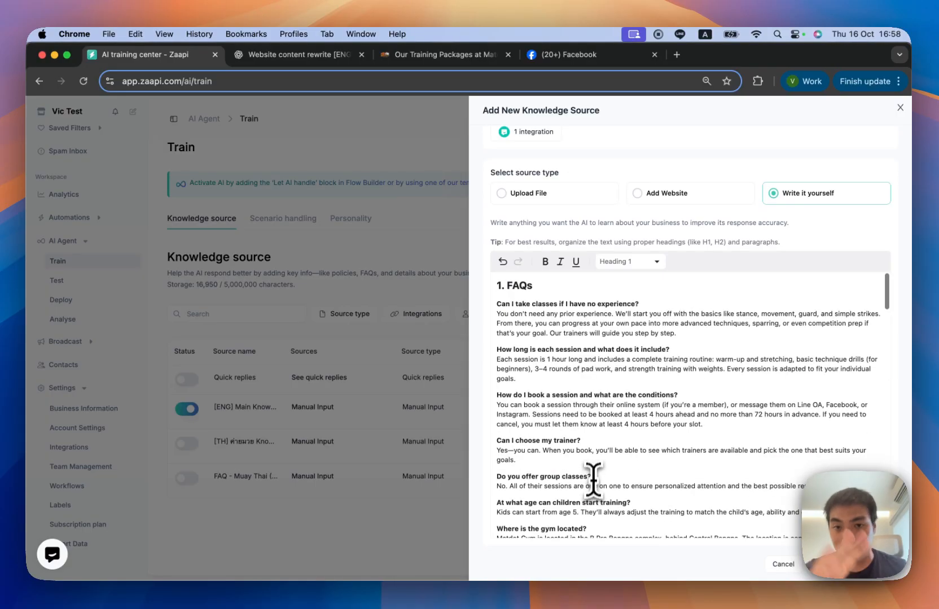
{"action": "scroll", "coordinate": [587, 361], "scroll_direction": "down", "scroll_amount": 1}
{"action": "scroll", "coordinate": [601, 349], "scroll_direction": "up", "scroll_amount": 1}
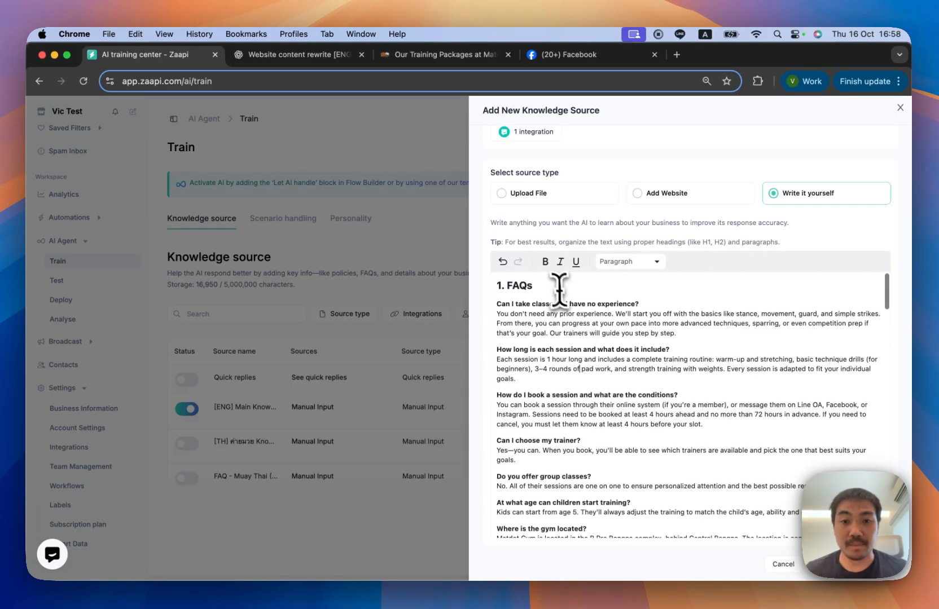
Step: Review the FAQs and packages text down to the Transformation Program, and save it as a new knowledge source
{"action": "left_click", "coordinate": [554, 285]}
{"action": "scroll", "coordinate": [531, 422], "scroll_direction": "down", "scroll_amount": 15}
{"action": "scroll", "coordinate": [530, 422], "scroll_direction": "down", "scroll_amount": 15}
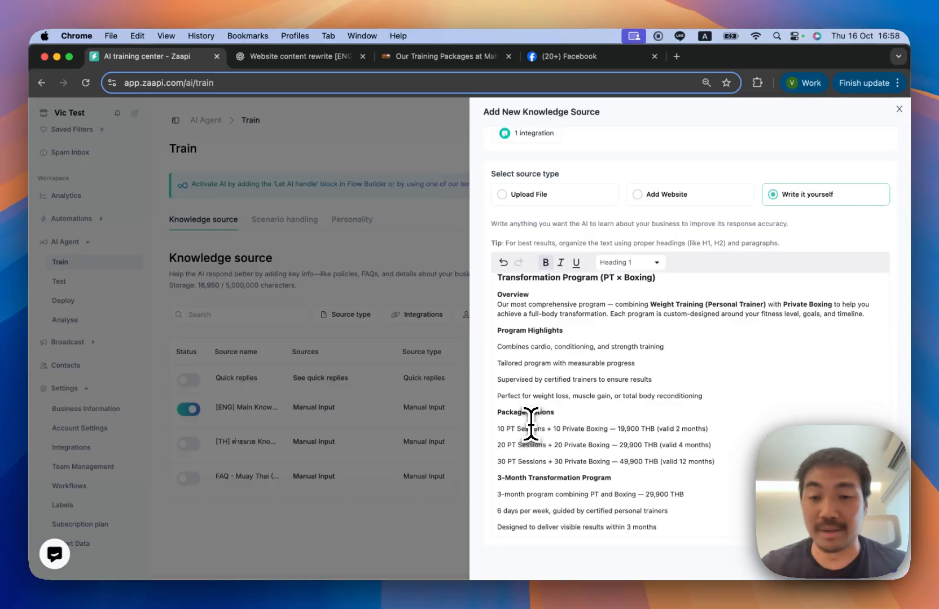
{"action": "scroll", "coordinate": [531, 422], "scroll_direction": "up", "scroll_amount": 8}
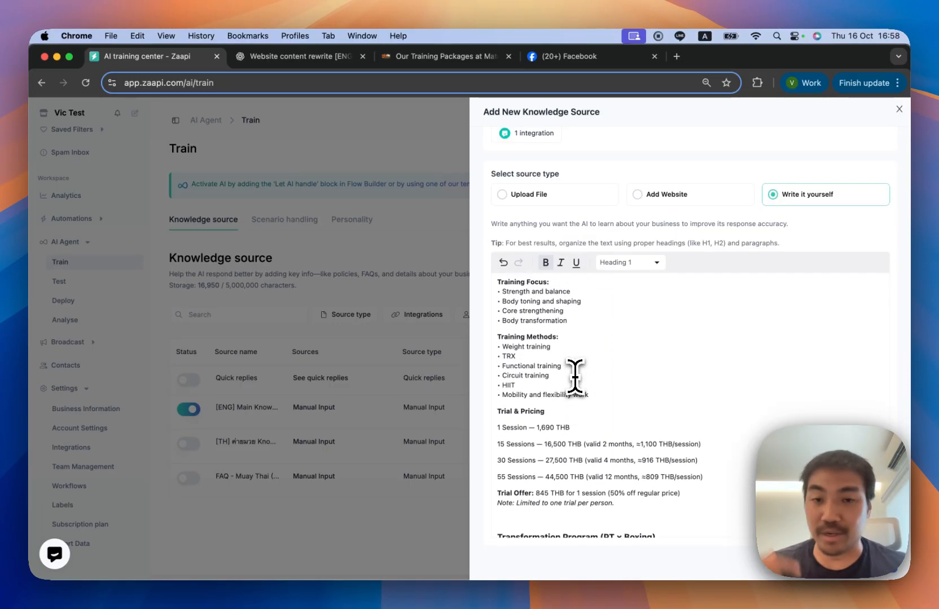
{"action": "scroll", "coordinate": [575, 377], "scroll_direction": "up", "scroll_amount": 5}
{"action": "scroll", "coordinate": [574, 376], "scroll_direction": "up", "scroll_amount": 3}
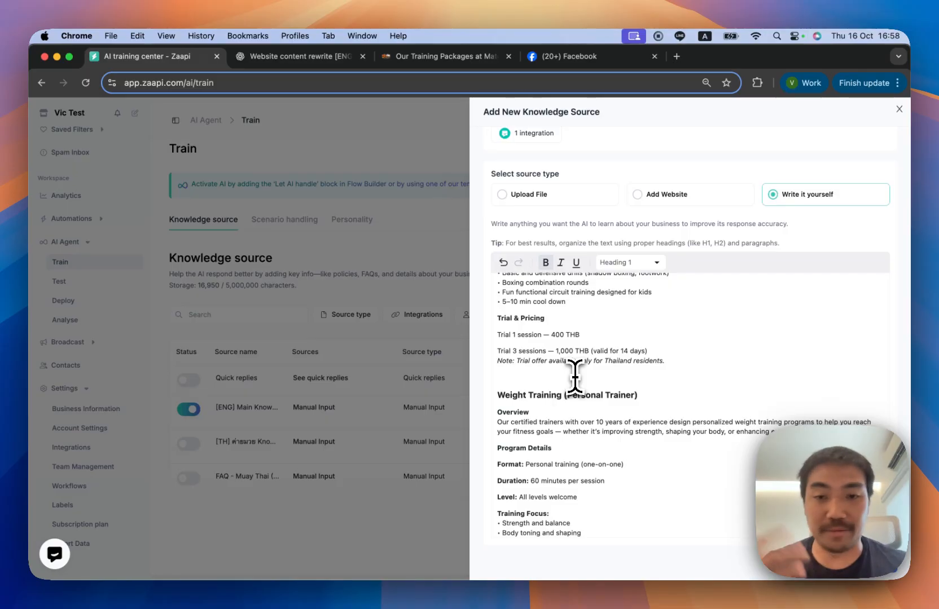
{"action": "scroll", "coordinate": [603, 377], "scroll_direction": "down", "scroll_amount": 1}
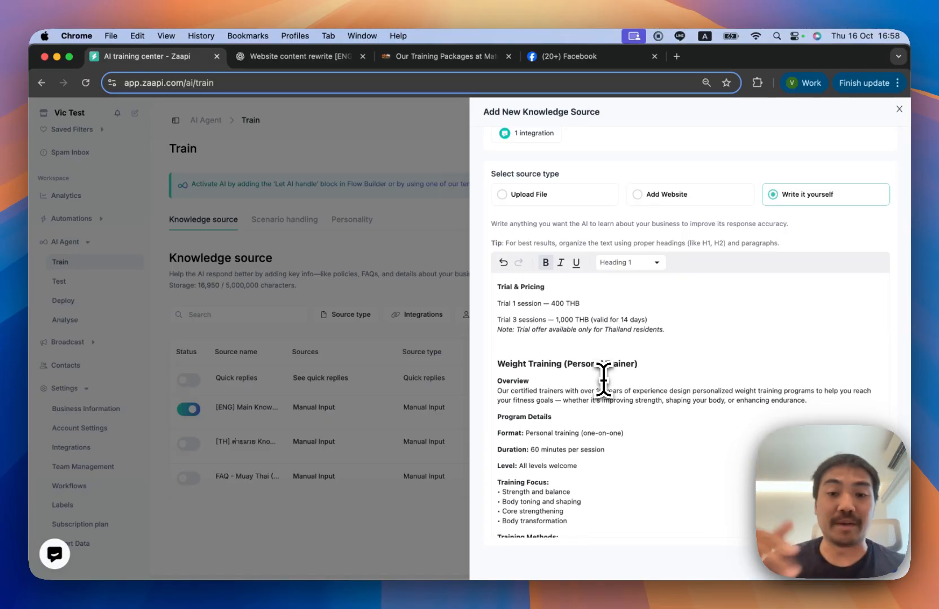
{"action": "scroll", "coordinate": [603, 377], "scroll_direction": "down", "scroll_amount": 10}
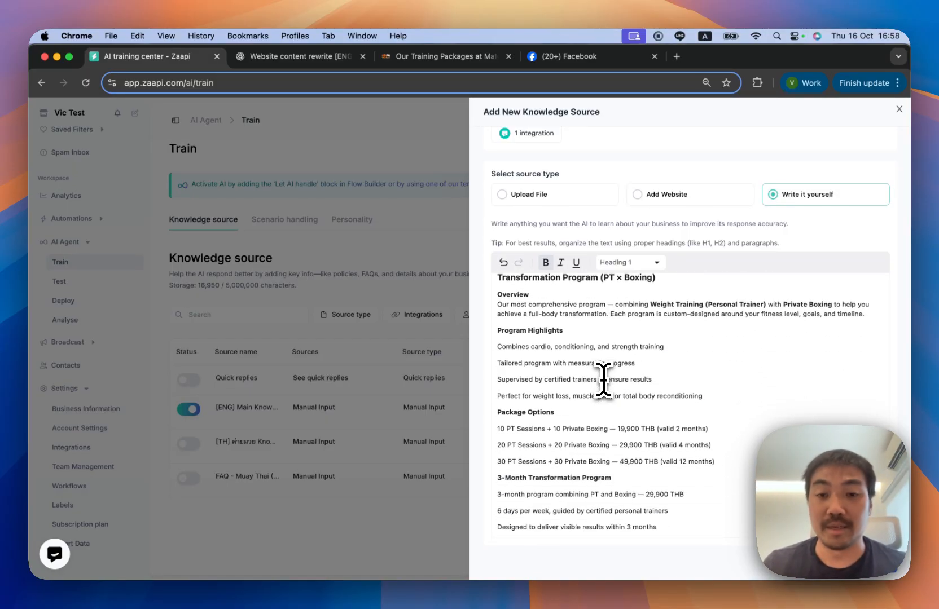
{"action": "scroll", "coordinate": [671, 420], "scroll_direction": "up", "scroll_amount": 6}
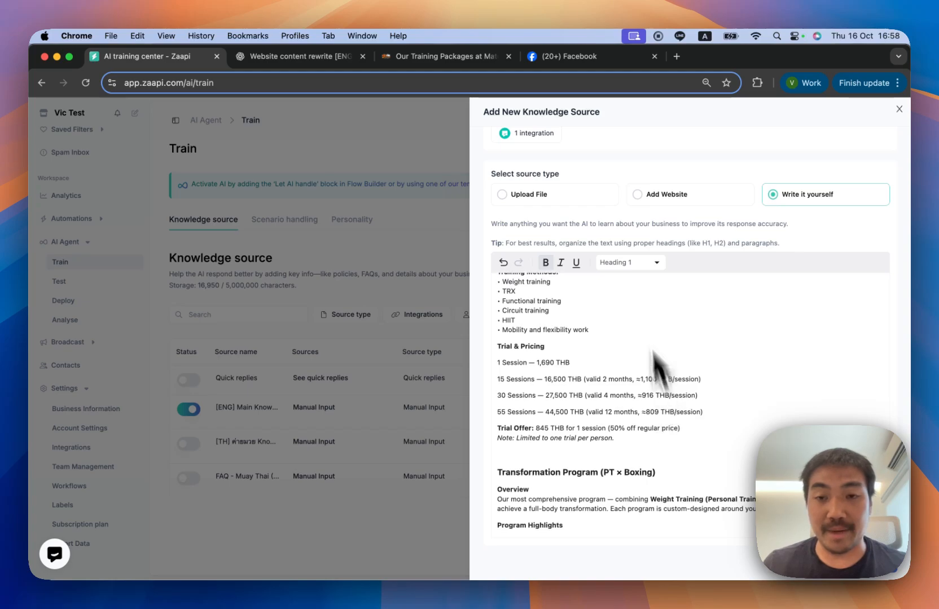
{"action": "scroll", "coordinate": [546, 384], "scroll_direction": "down", "scroll_amount": 2}
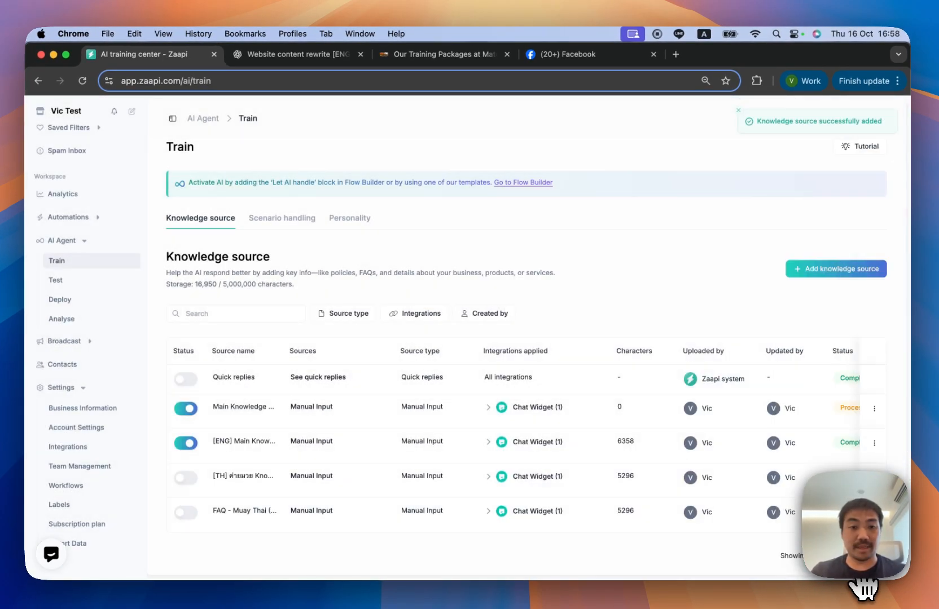
Step: Check the character count and processing status of the newly added Main Knowledge source
{"action": "scroll", "coordinate": [496, 432], "scroll_direction": "right", "scroll_amount": 5}
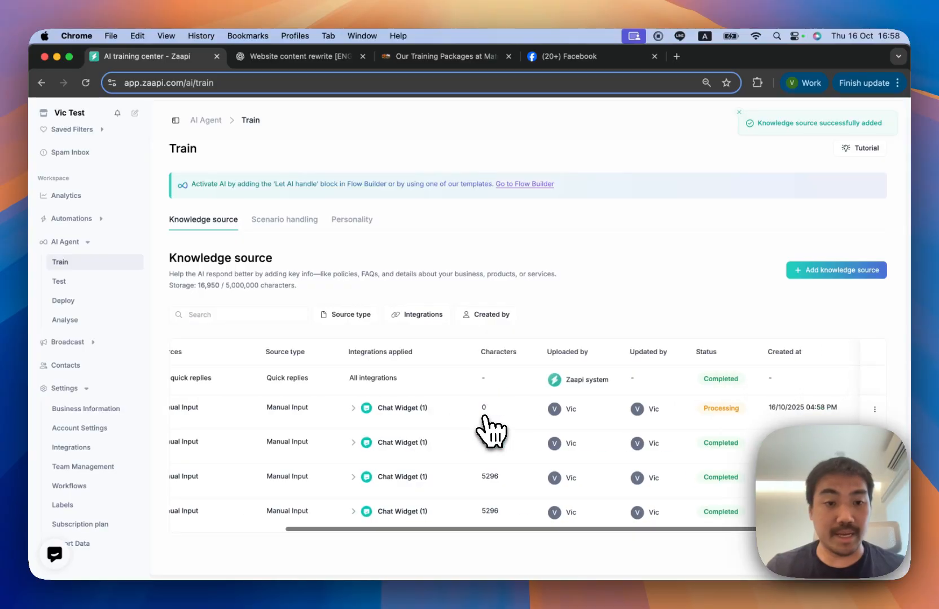
{"action": "scroll", "coordinate": [224, 444], "scroll_direction": "left", "scroll_amount": 5}
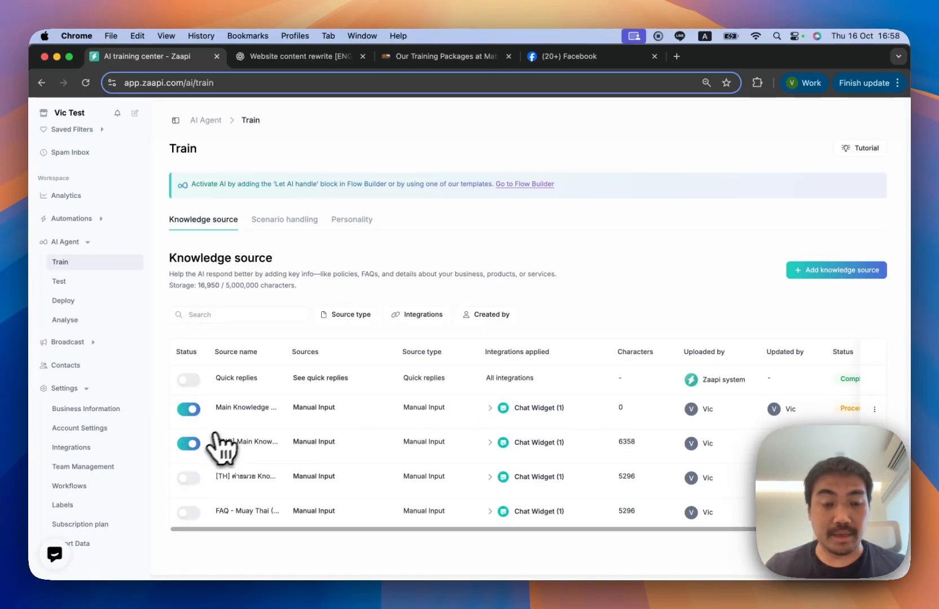
{"action": "scroll", "coordinate": [251, 425], "scroll_direction": "right", "scroll_amount": 5}
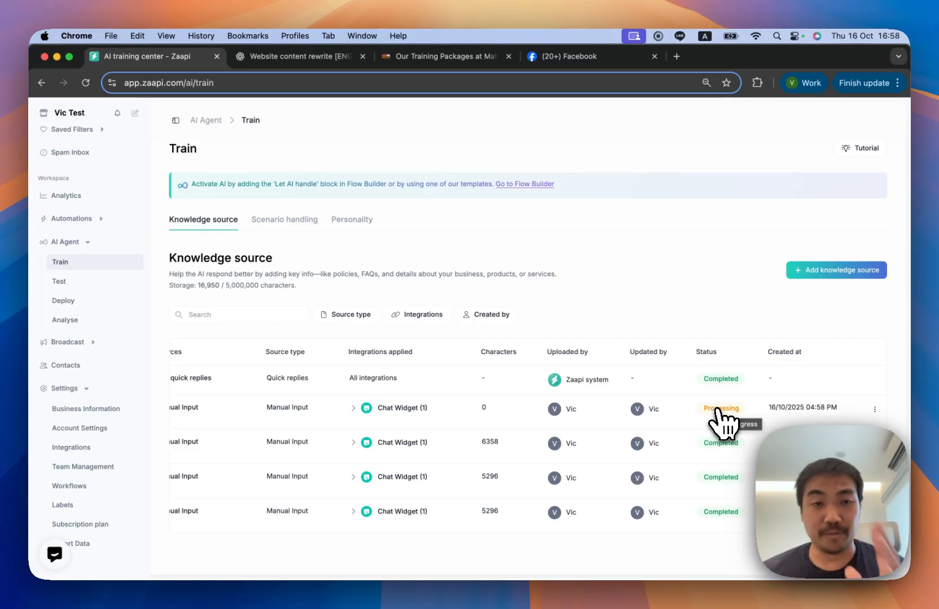
Step: View the scenario handling and personality lists, and return to the knowledge sources to recheck the new source's status
{"action": "left_click", "coordinate": [302, 221]}
{"action": "left_click", "coordinate": [350, 221]}
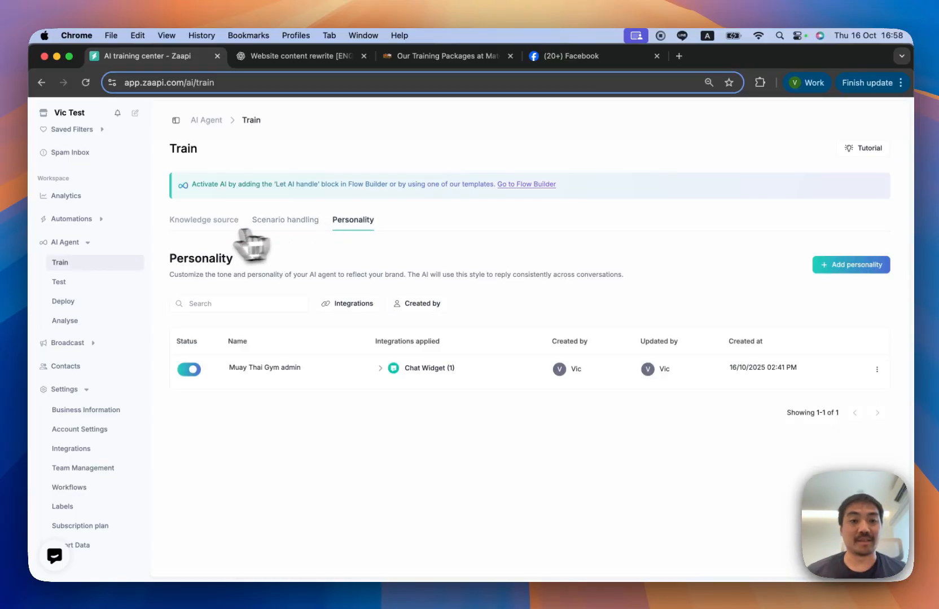
{"action": "left_click", "coordinate": [206, 221]}
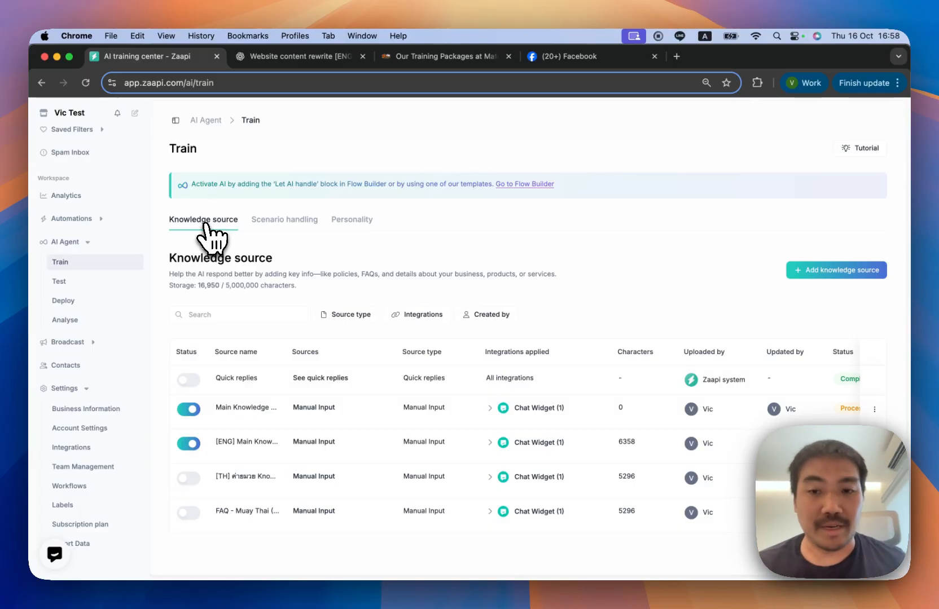
{"action": "scroll", "coordinate": [395, 437], "scroll_direction": "right", "scroll_amount": 5}
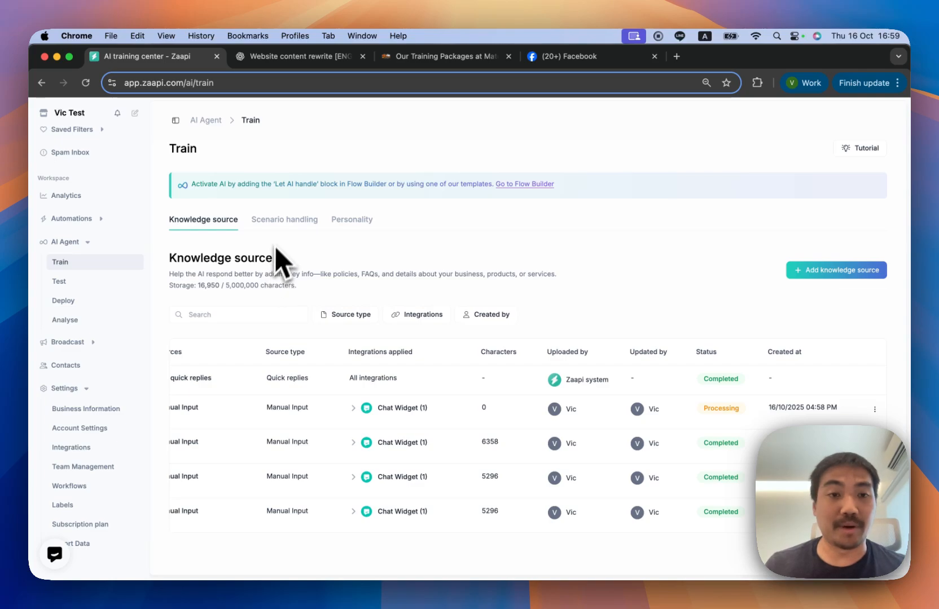
Step: Create a scenario by manual entry and name it "Sales process - Bot to give sign up link"
{"action": "left_click", "coordinate": [285, 221]}
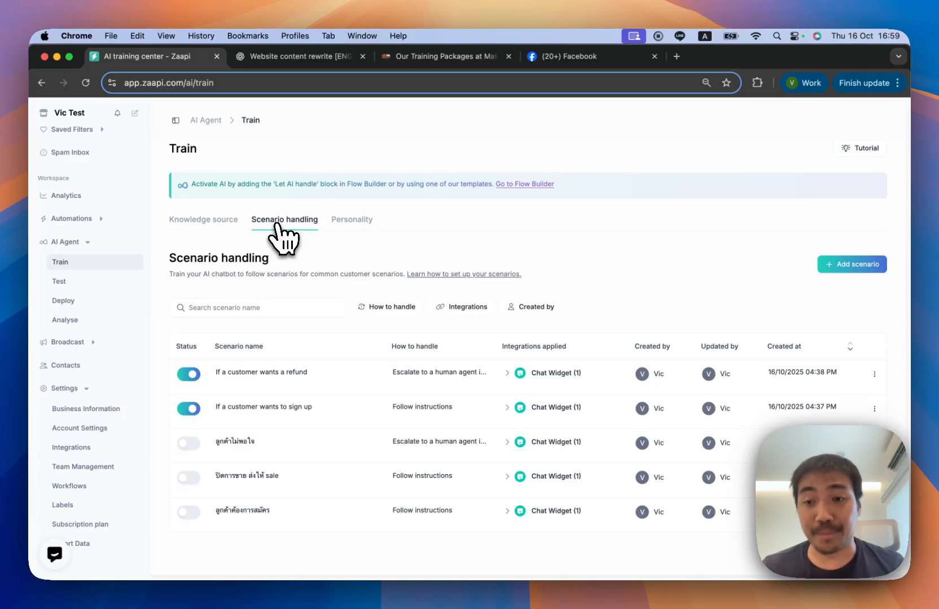
{"action": "left_click", "coordinate": [846, 265]}
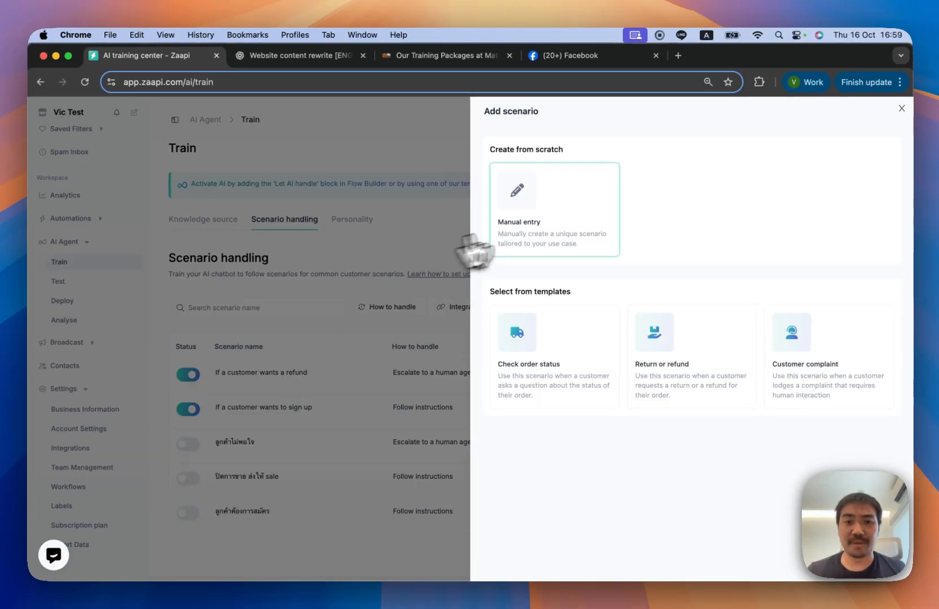
{"action": "left_click", "coordinate": [559, 219]}
{"action": "left_click", "coordinate": [540, 186]}
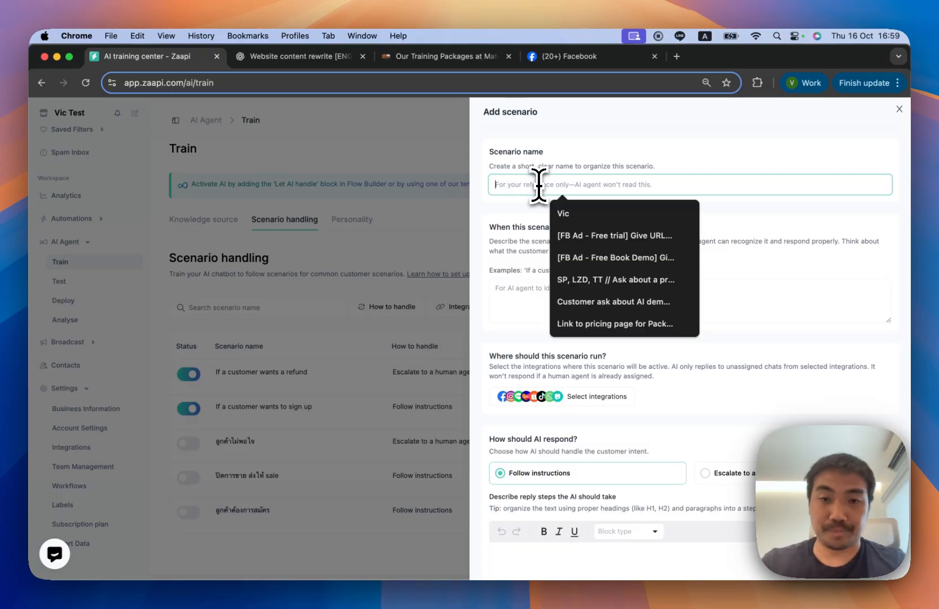
{"action": "type", "text": "Se"}
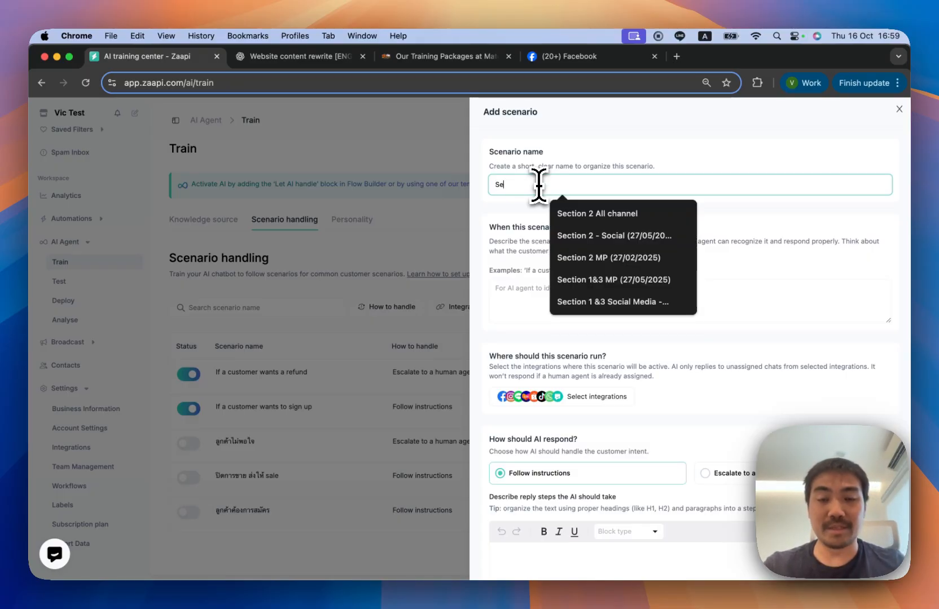
{"action": "type", "text": "les proce"}
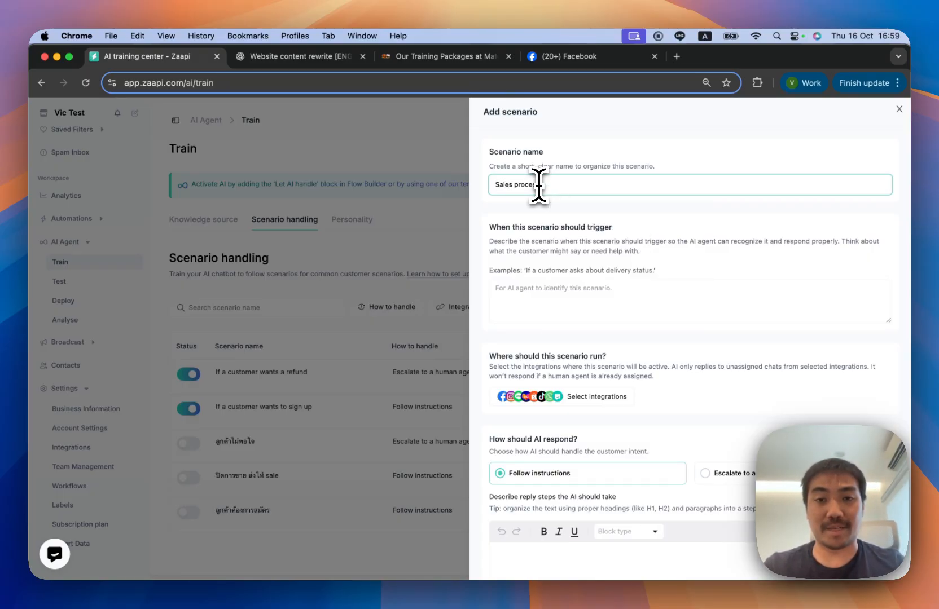
{"action": "type", "text": "ss - Bot to"}
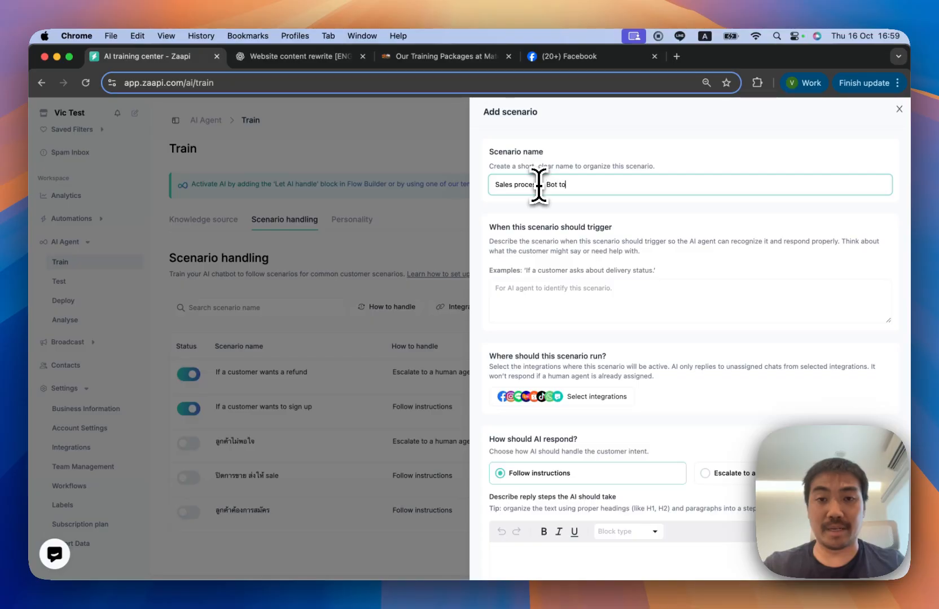
{"action": "type", "text": " line si"}
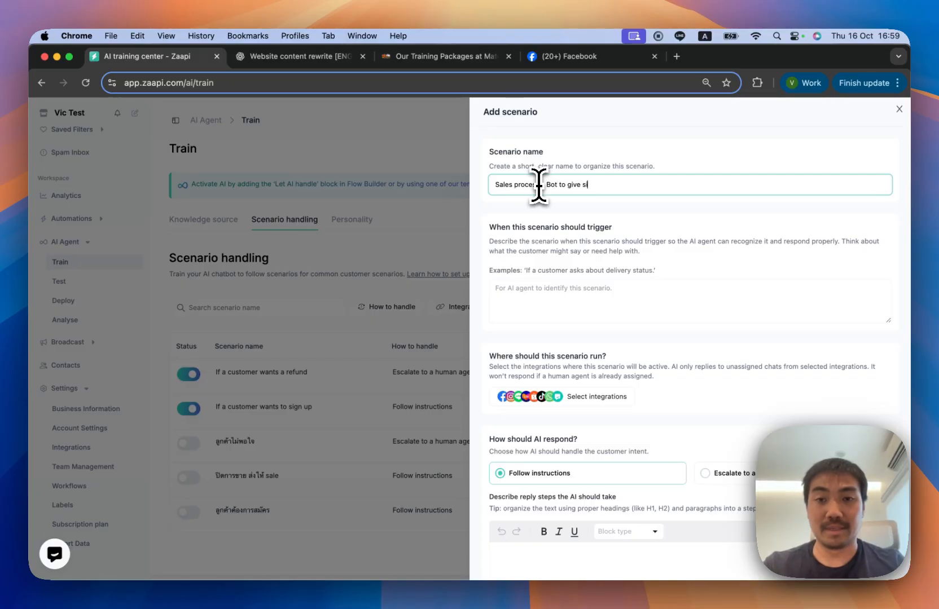
{"action": "type", "text": "gn up link"}
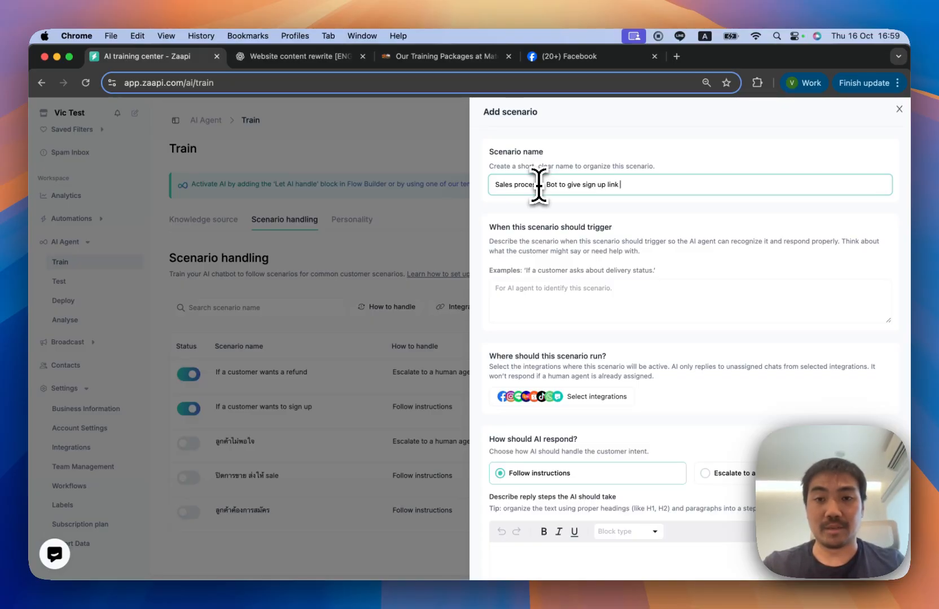
{"action": "left_click_drag", "start_coordinate": [621, 185], "coordinate": [460, 186]}
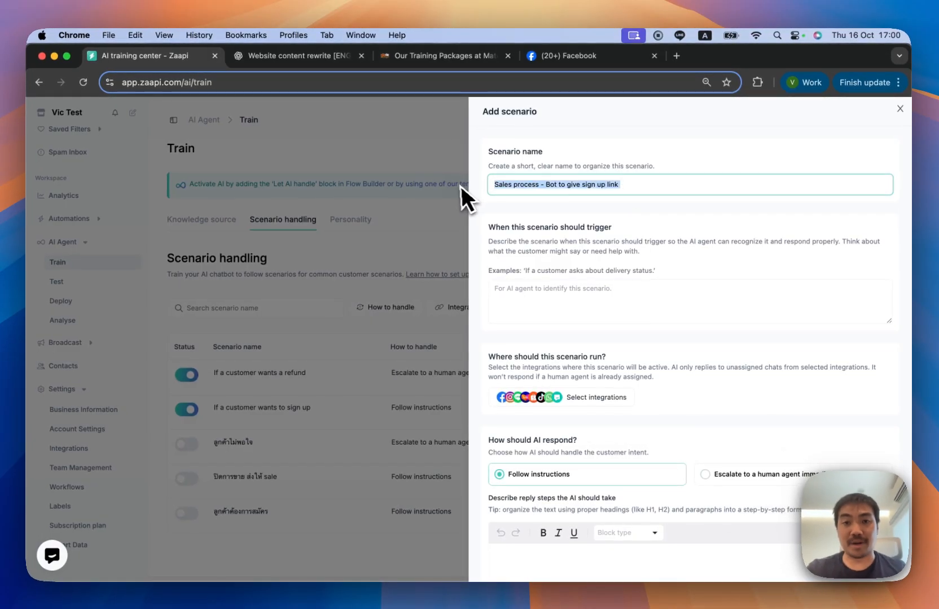
{"action": "left_click", "coordinate": [496, 189]}
{"action": "left_click", "coordinate": [639, 184]}
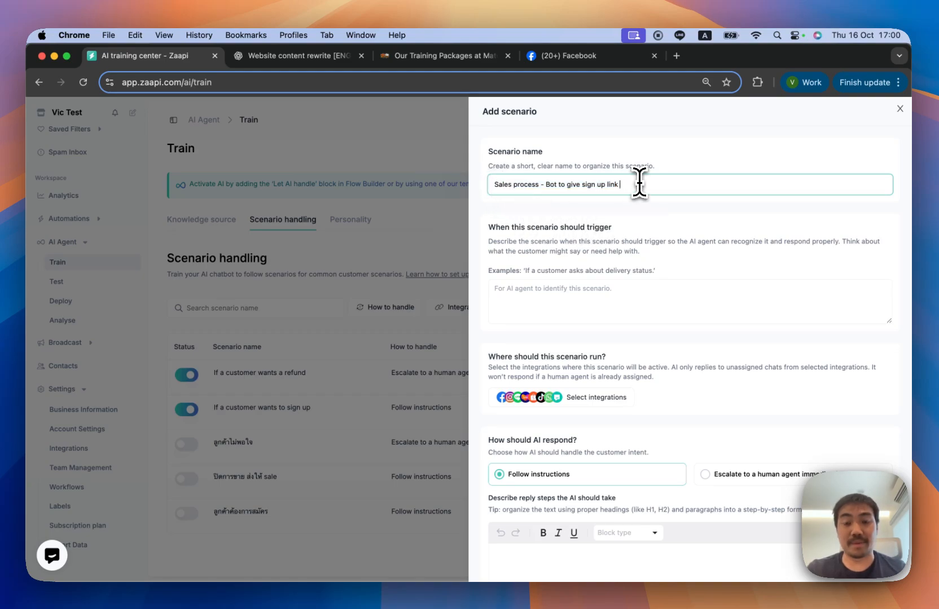
Step: Describe the scenario's trigger as "If the customer express interest in signing up"
{"action": "left_click", "coordinate": [556, 301]}
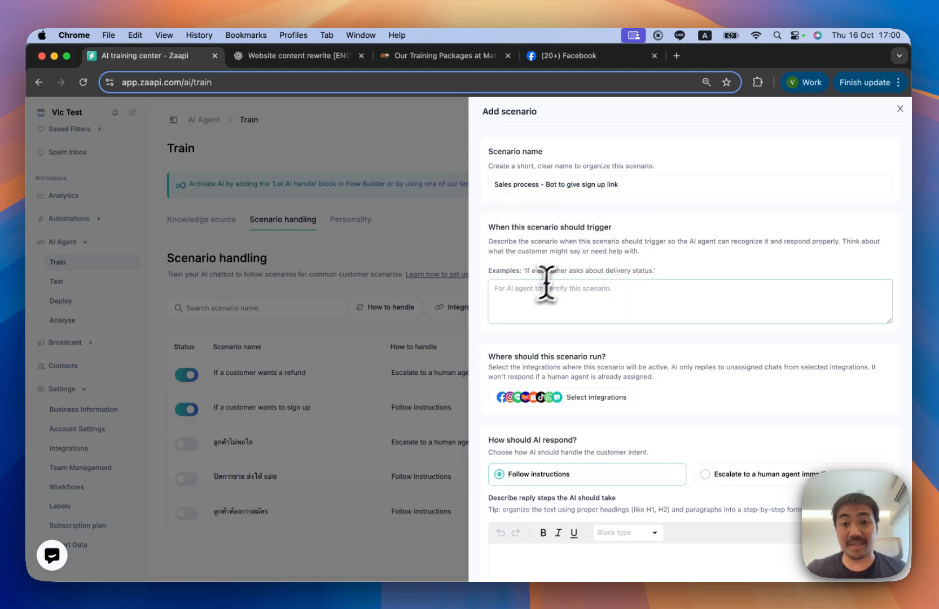
{"action": "left_click_drag", "start_coordinate": [520, 270], "coordinate": [711, 273]}
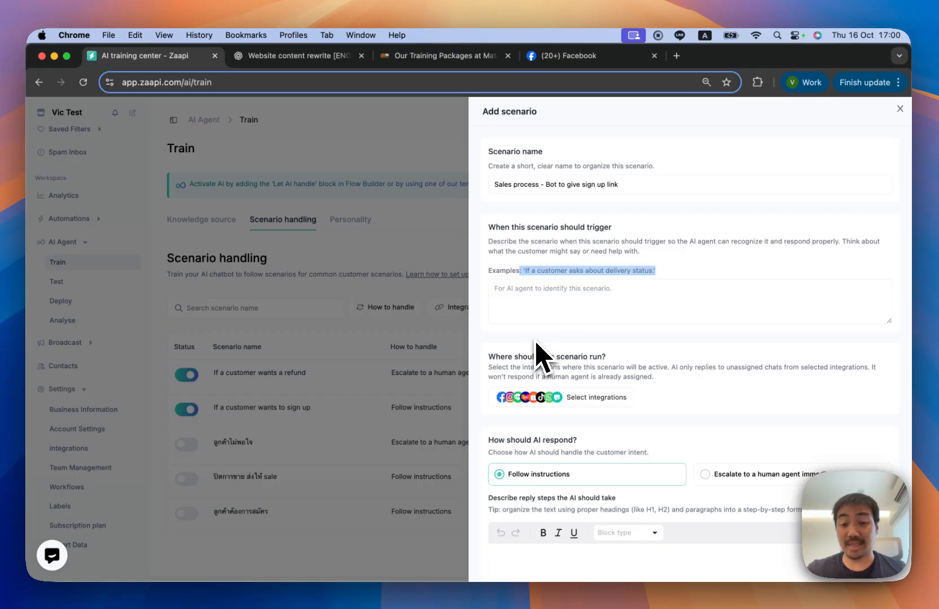
{"action": "left_click", "coordinate": [543, 295]}
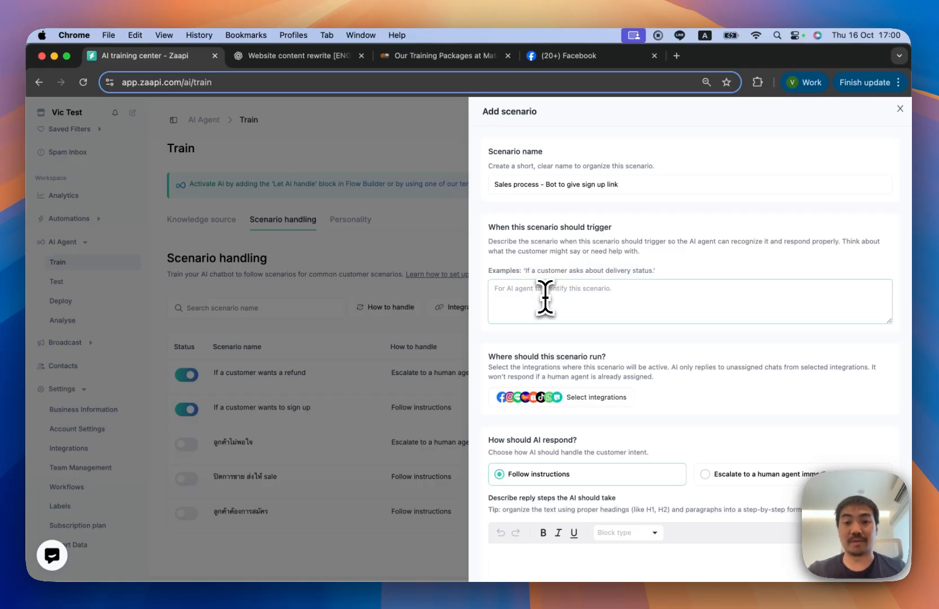
{"action": "type", "text": "If the customer"}
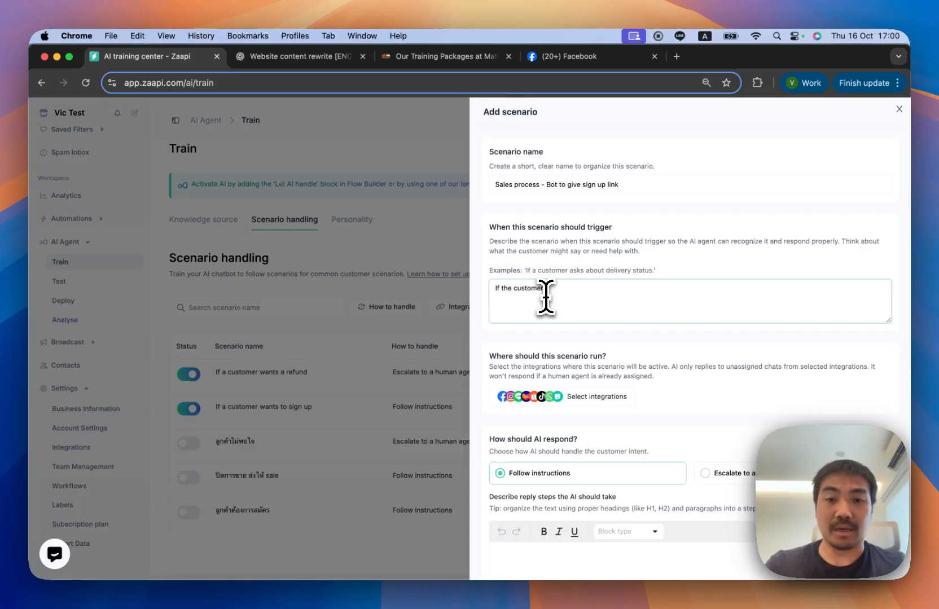
{"action": "type", "text": " expres"}
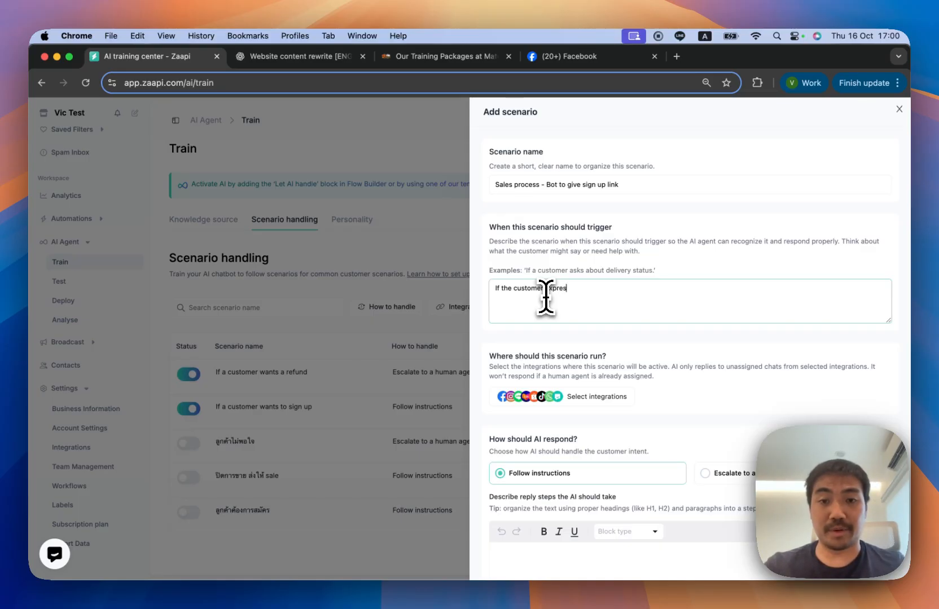
{"action": "type", "text": "s intere"}
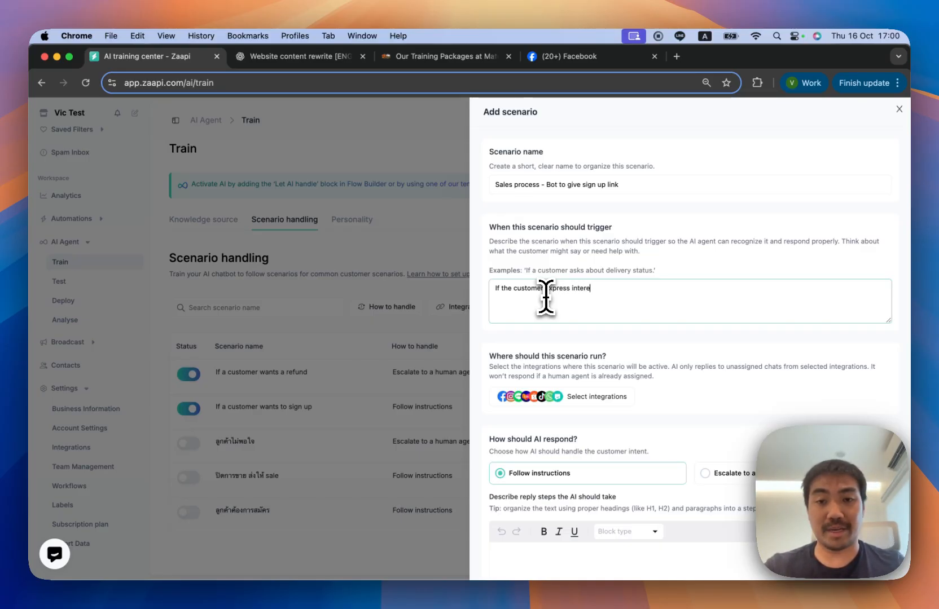
{"action": "type", "text": "st in signing up"}
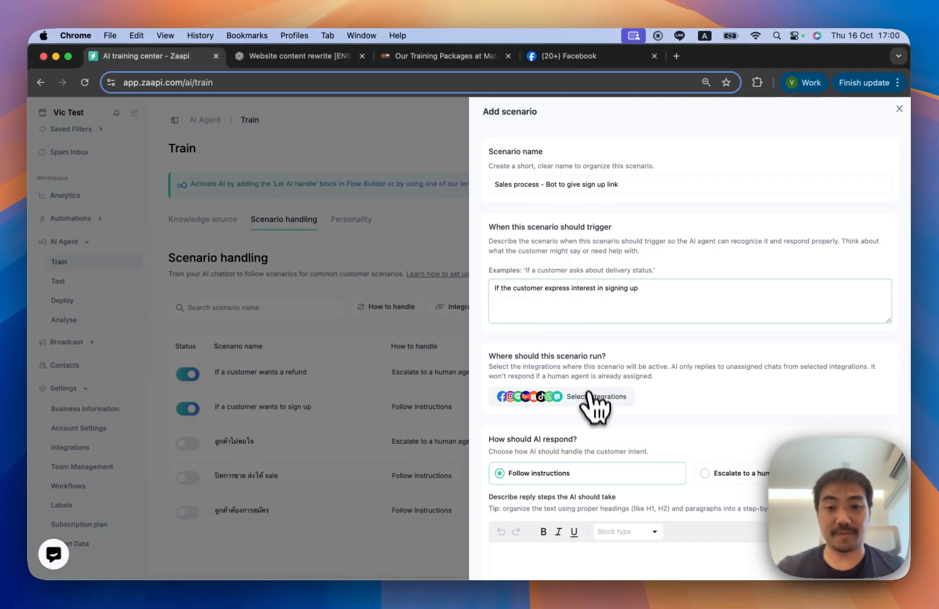
Step: Select the Chat Widget as the integration where the sign-up scenario runs
{"action": "left_click", "coordinate": [592, 397]}
{"action": "left_click", "coordinate": [651, 456]}
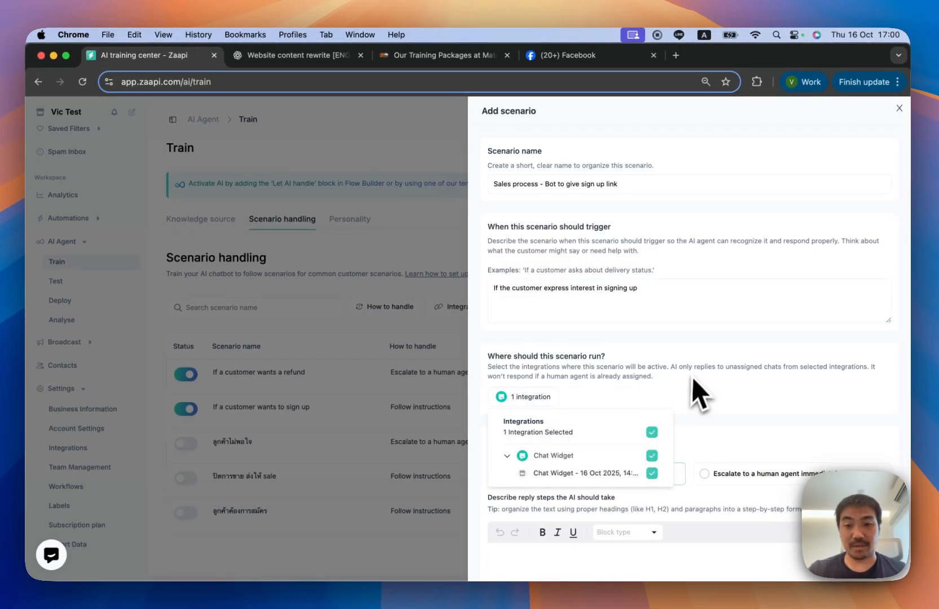
{"action": "left_click", "coordinate": [692, 390]}
Step: Write reply step 1 as "Thank the customer for their interest and emphasize that this is a great decision - muay thai training will change your life"
{"action": "scroll", "coordinate": [625, 294], "scroll_direction": "down", "scroll_amount": 4}
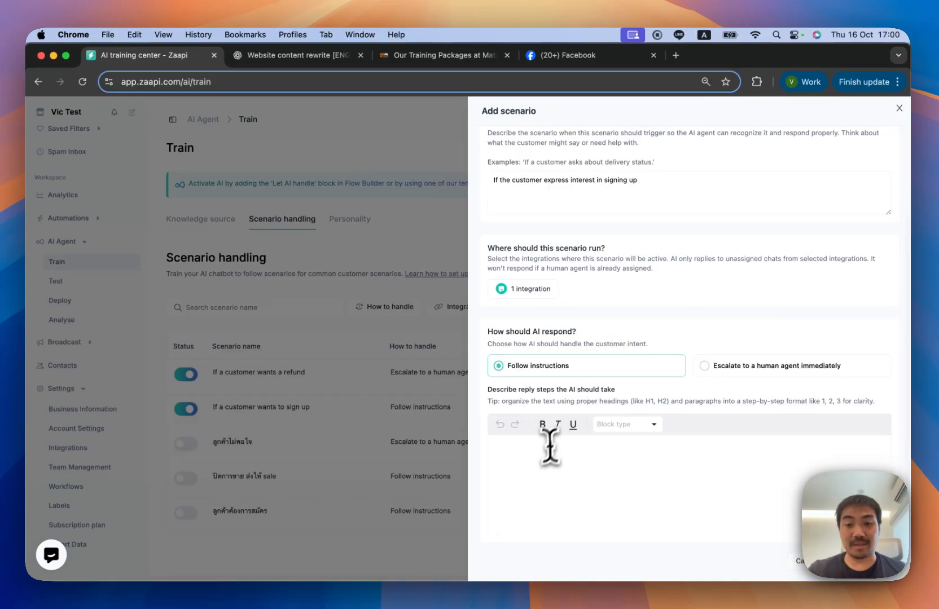
{"action": "left_click", "coordinate": [542, 458]}
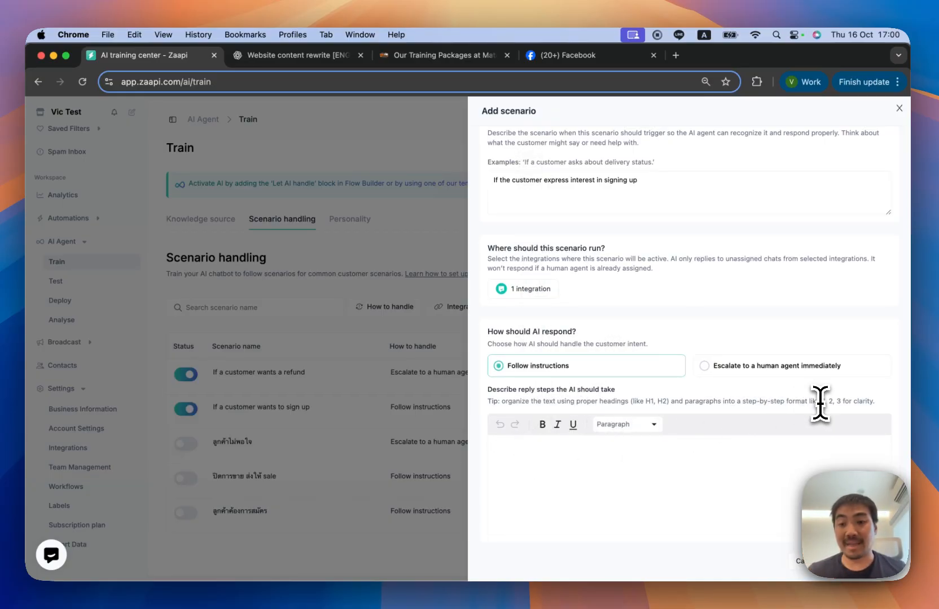
{"action": "left_click_drag", "start_coordinate": [822, 402], "coordinate": [839, 405]}
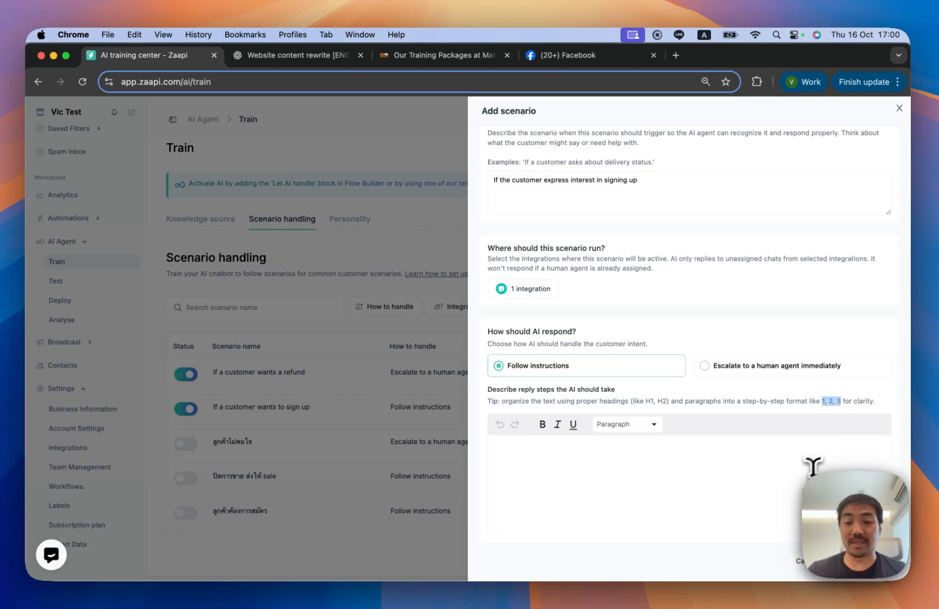
{"action": "left_click", "coordinate": [658, 467]}
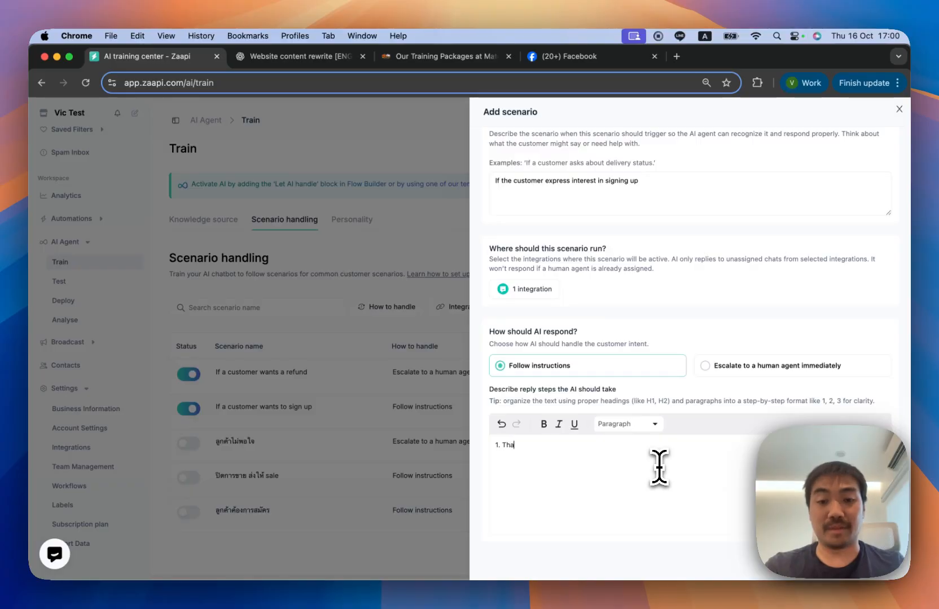
{"action": "type", "text": "1. Thank you"}
{"action": "key", "text": "BackSpace"}
{"action": "key", "text": "BackSpace"}
{"action": "key", "text": "BackSpace"}
{"action": "type", "text": "the cu"}
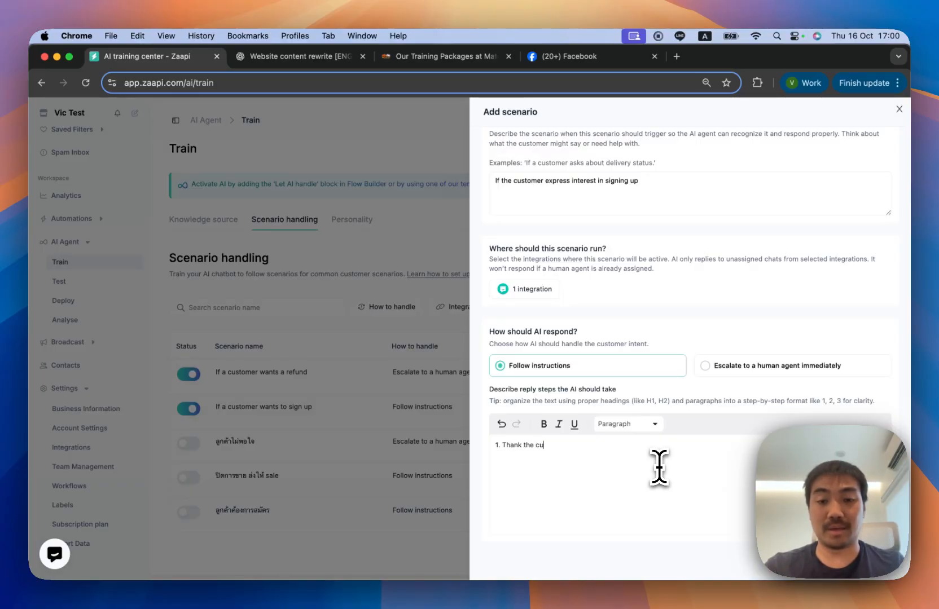
{"action": "type", "text": "stomer for their "}
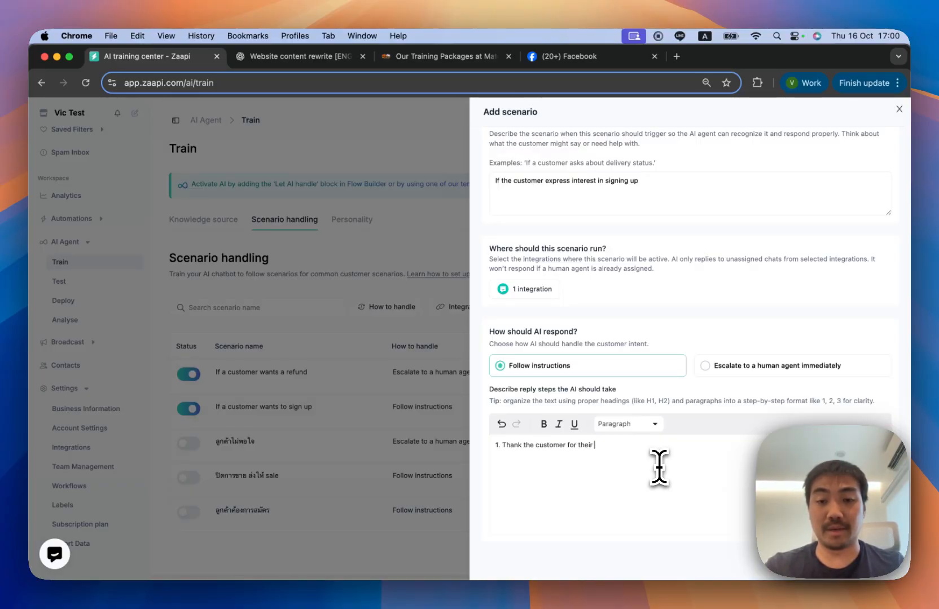
{"action": "type", "text": "interset"}
{"action": "key", "text": "BackSpace"}
{"action": "key", "text": "BackSpace"}
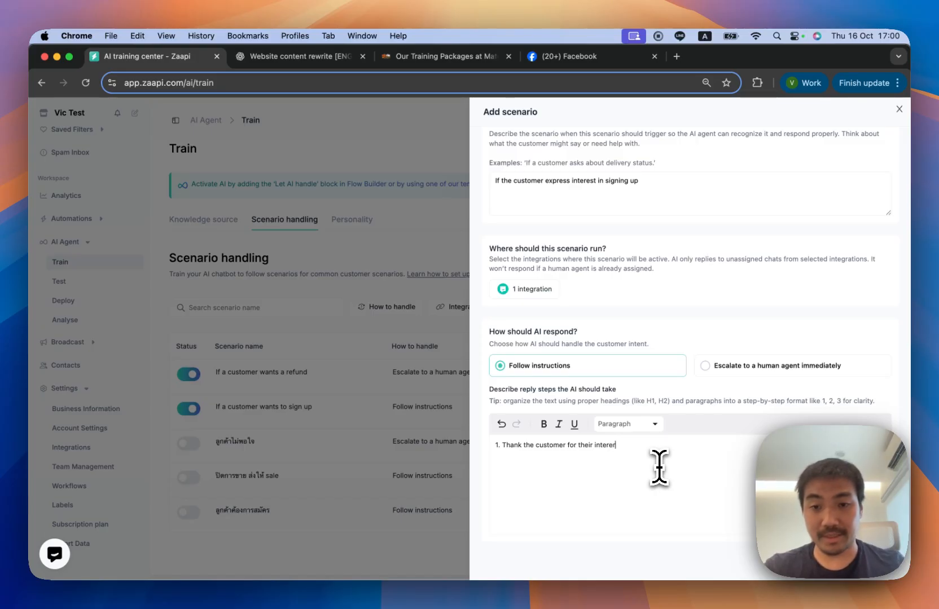
{"action": "type", "text": "t"}
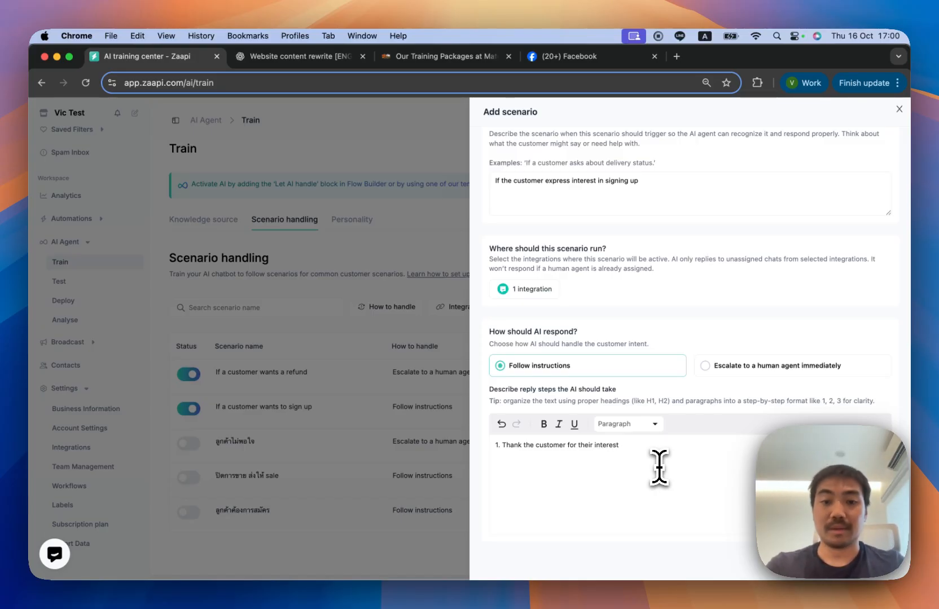
{"action": "type", "text": " and em"}
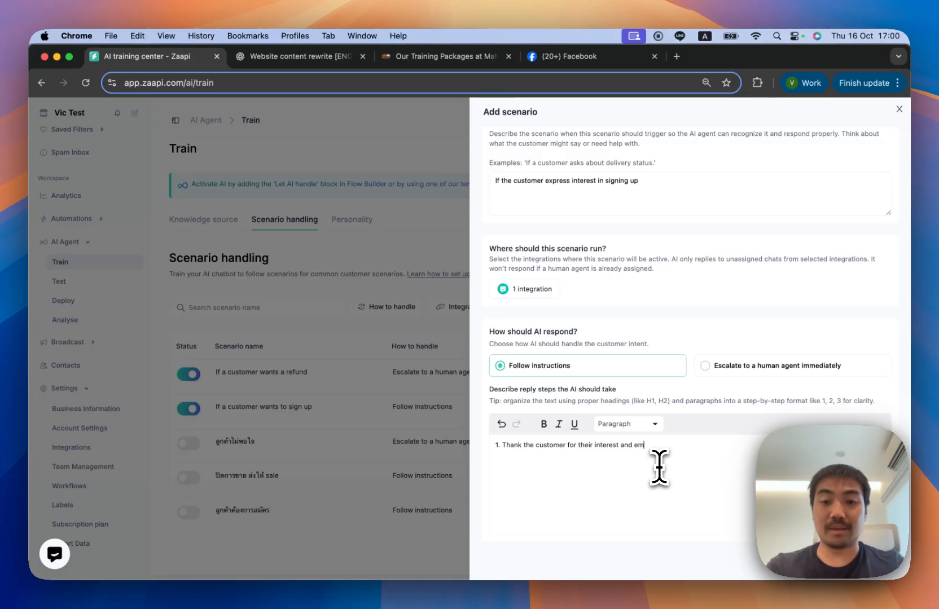
{"action": "type", "text": "phasize that th"}
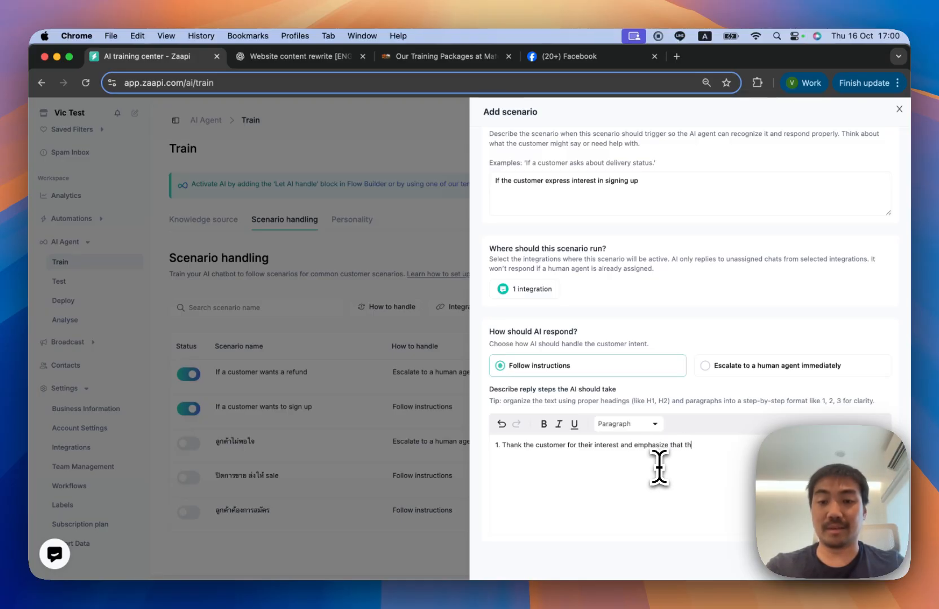
{"action": "type", "text": "is is a great decision a"}
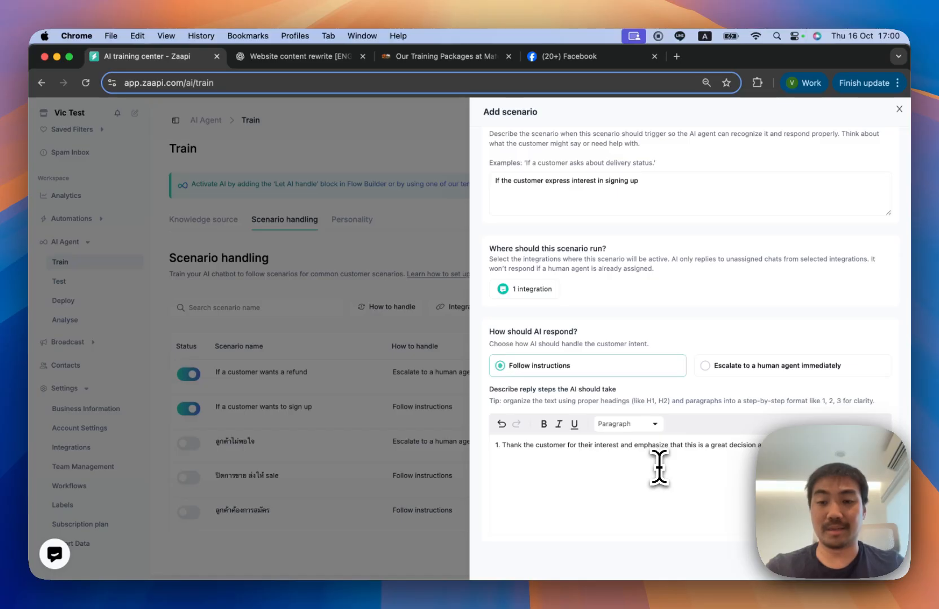
{"action": "key", "text": "BackSpace"}
{"action": "key", "text": "BackSpace"}
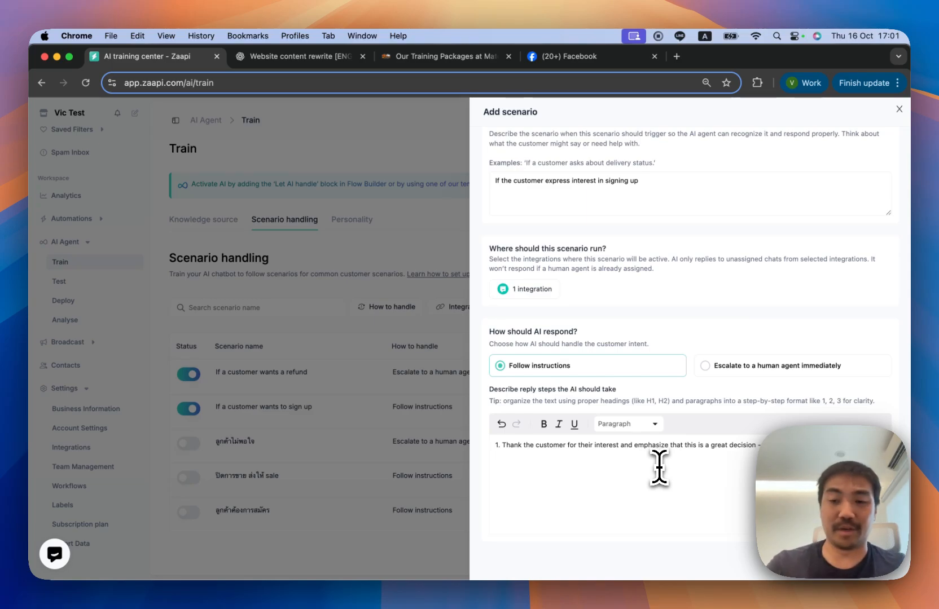
Step: Add reply step 2 with the wording "Share the customer this sign up link -"
{"action": "key", "text": "Return"}
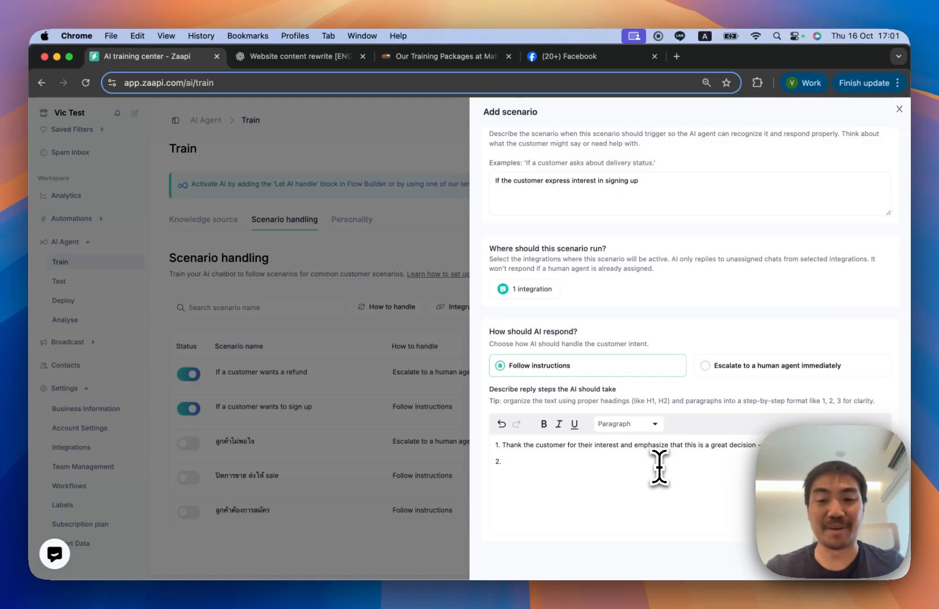
{"action": "type", "text": "Share the customer"}
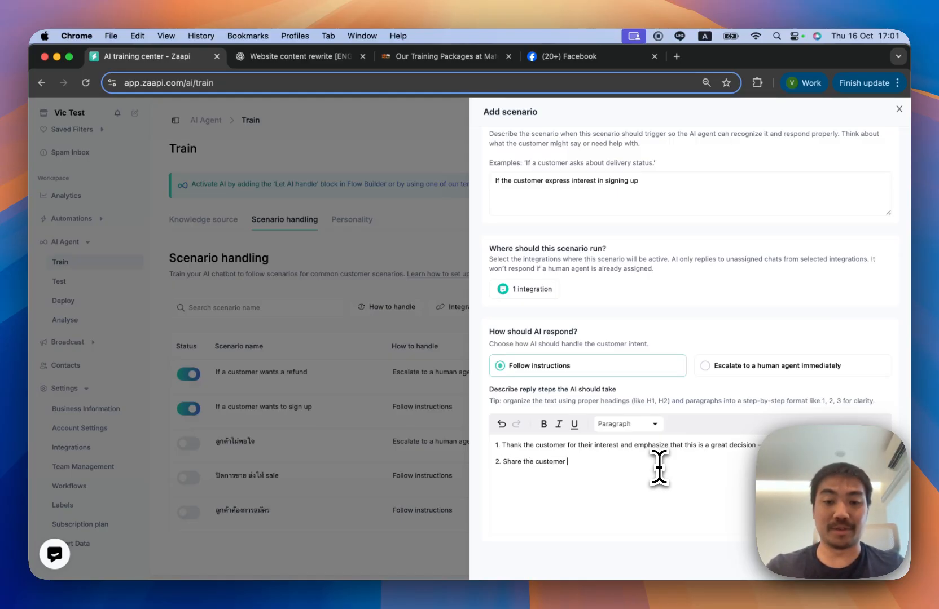
{"action": "type", "text": " this sign up link -"}
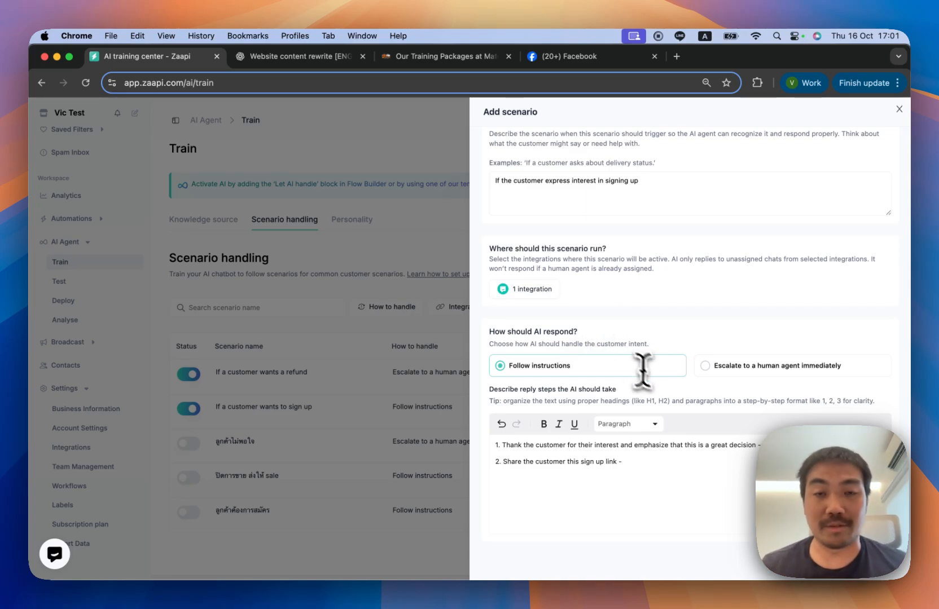
Step: Switch to the gym's website, open its Wanna Join page and copy the page's web address
{"action": "left_click", "coordinate": [445, 61]}
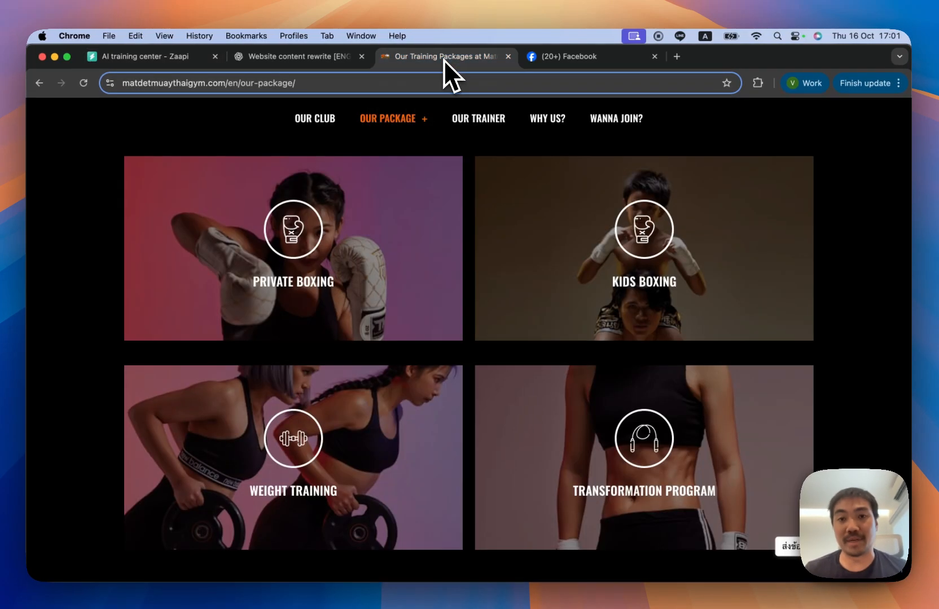
{"action": "left_click", "coordinate": [606, 114]}
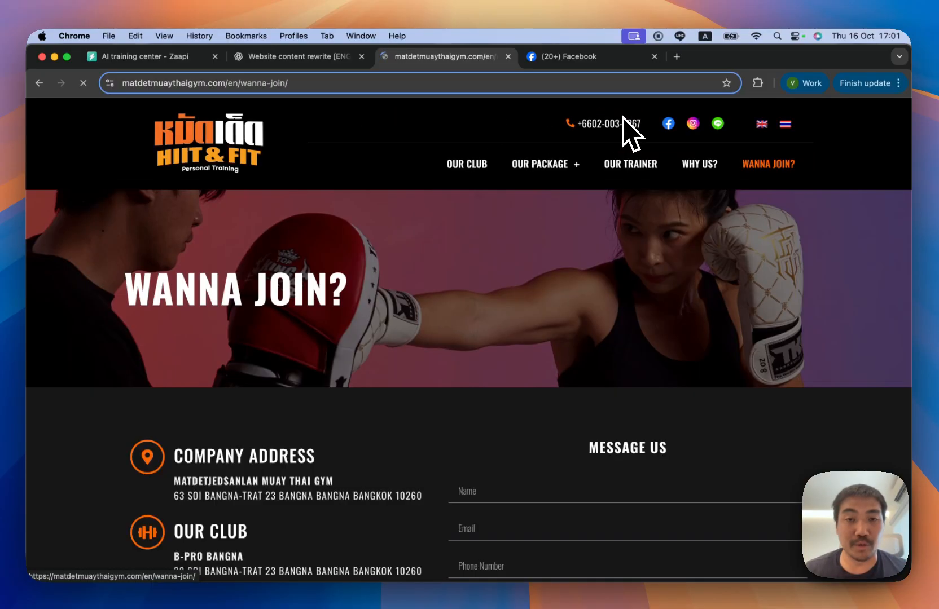
{"action": "scroll", "coordinate": [539, 212], "scroll_direction": "down", "scroll_amount": 3}
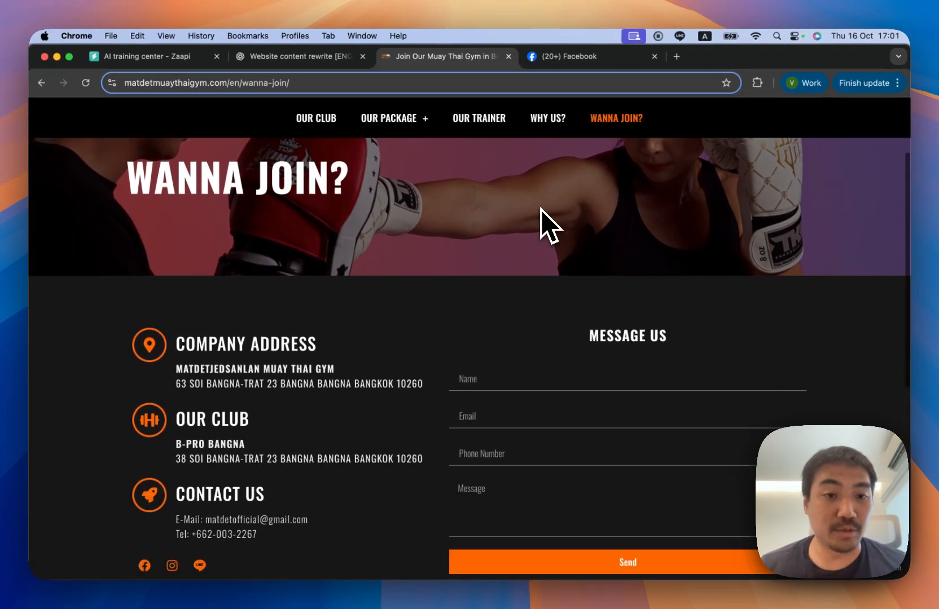
{"action": "scroll", "coordinate": [467, 357], "scroll_direction": "down", "scroll_amount": 3}
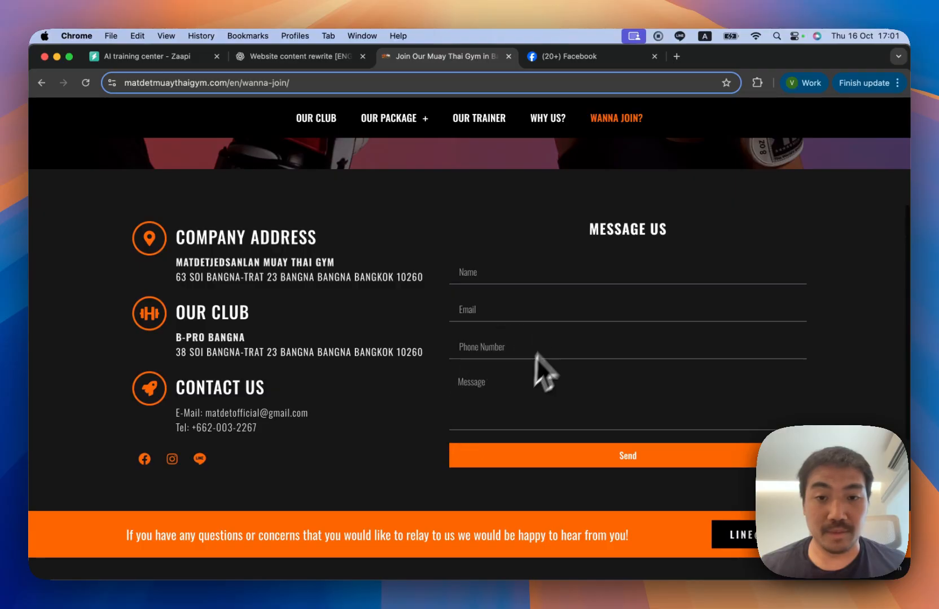
{"action": "scroll", "coordinate": [519, 390], "scroll_direction": "up", "scroll_amount": 5}
{"action": "left_click", "coordinate": [388, 82]}
{"action": "key", "text": "super+c"}
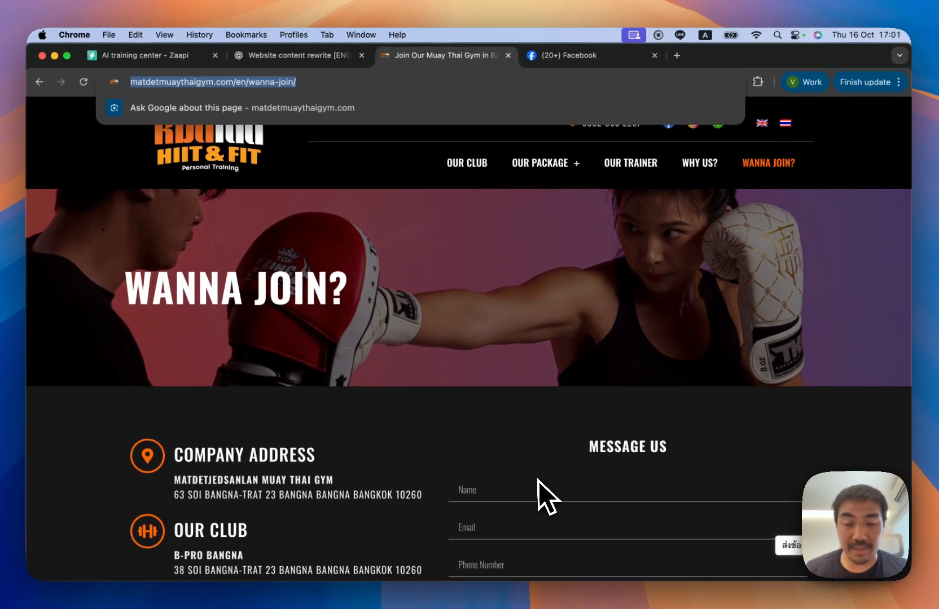
{"action": "left_click", "coordinate": [186, 57]}
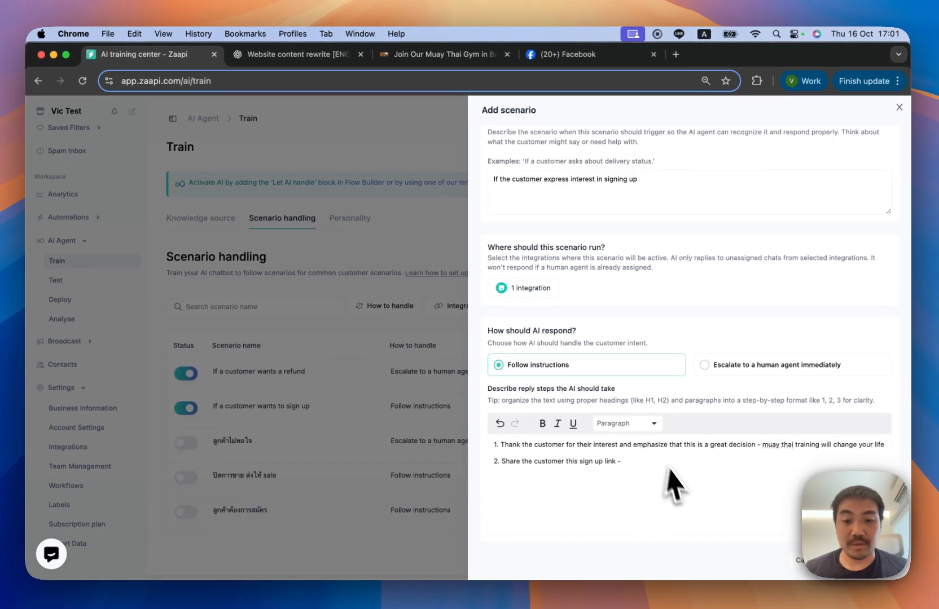
{"action": "key", "text": "super+v"}
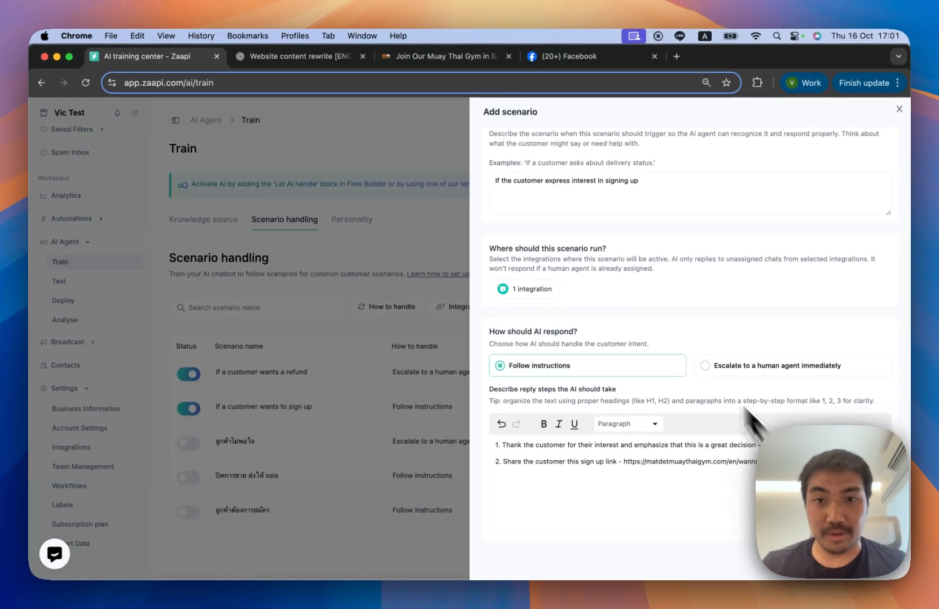
{"action": "left_click", "coordinate": [617, 185]}
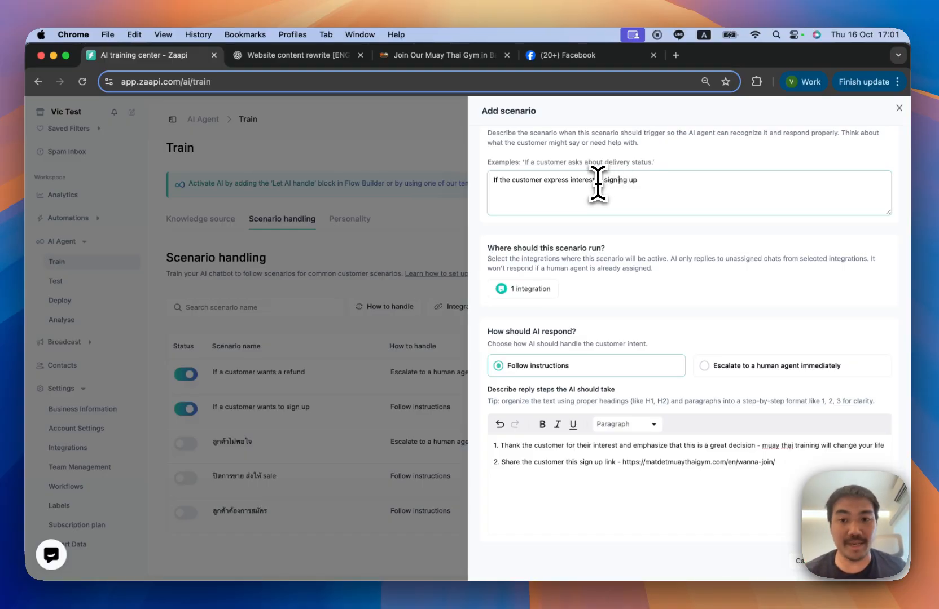
Step: Add reply step 3, "Inform the customer that a sales agent will contact them as soon as possible", and save the scenario
{"action": "left_click", "coordinate": [819, 462]}
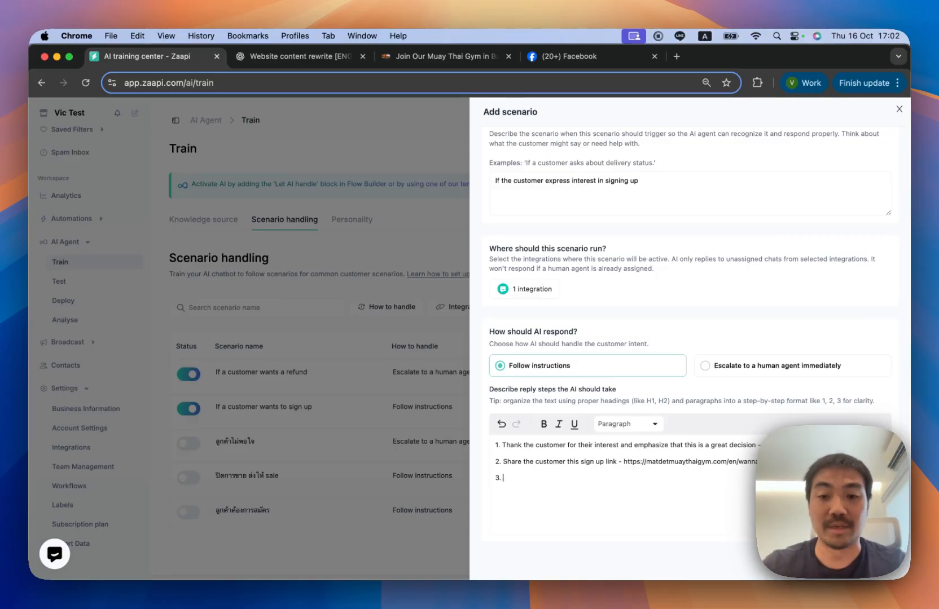
{"action": "key", "text": "BackSpace"}
{"action": "type", "text": "Inform the cust"}
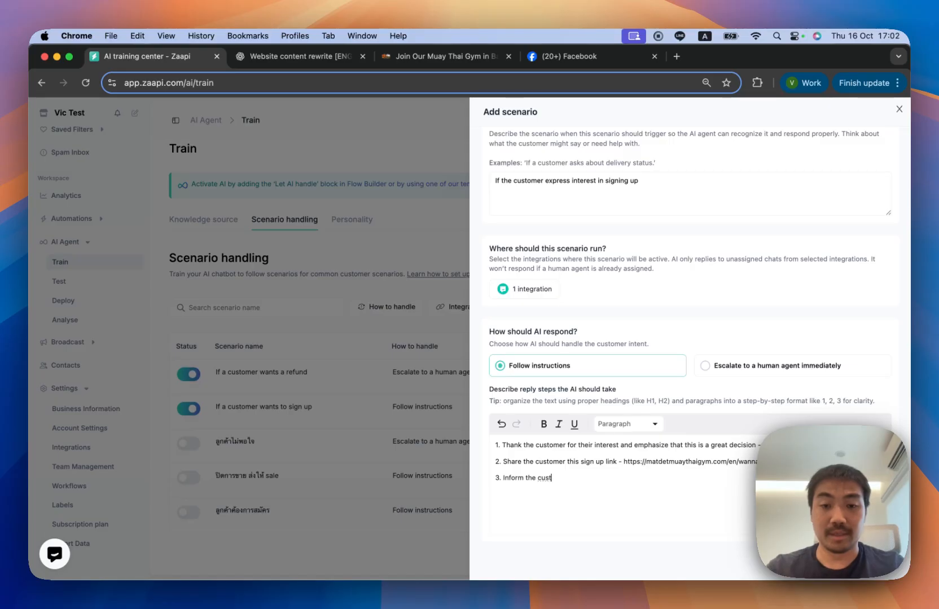
{"action": "type", "text": "omer that a sales"}
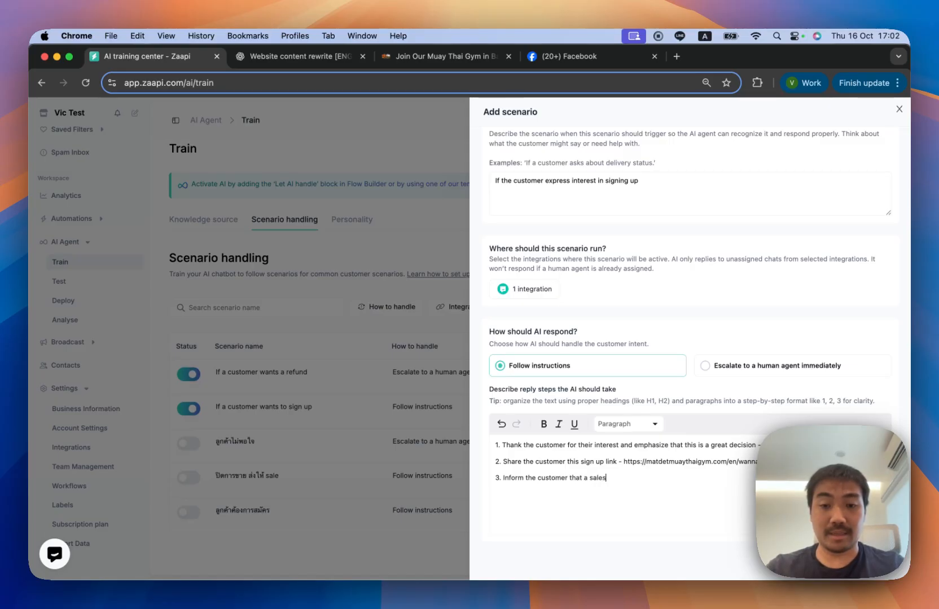
{"action": "type", "text": " agent will contact them as soon as possible"}
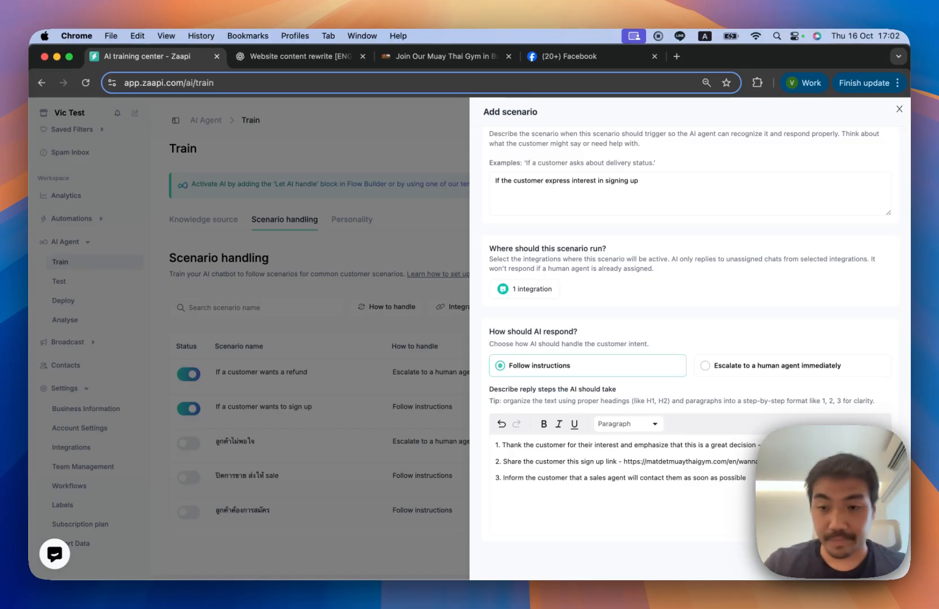
{"action": "left_click", "coordinate": [855, 570]}
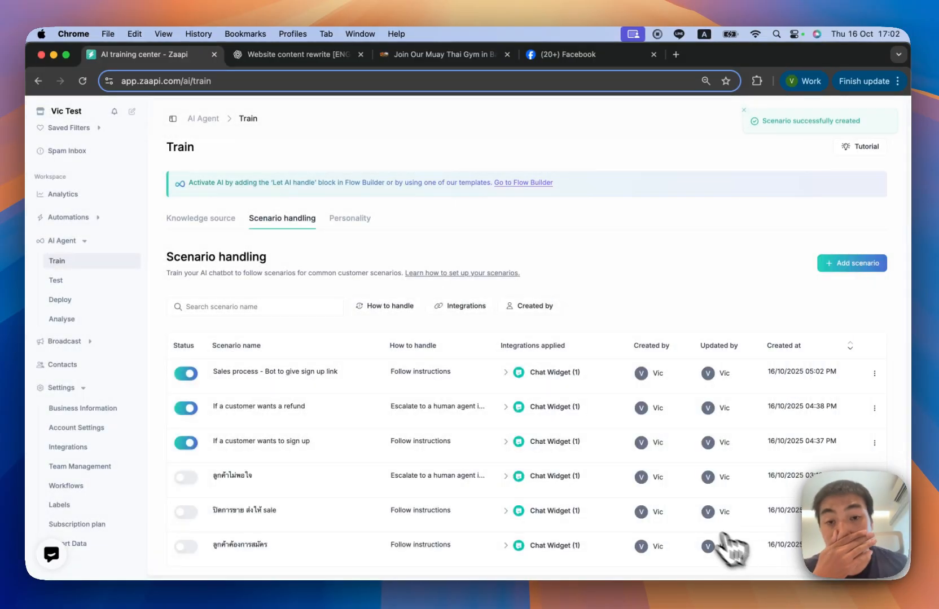
Step: Turn off the scenarios "If a customer wants a refund" and "If a customer wants to sign up"
{"action": "left_click", "coordinate": [185, 408]}
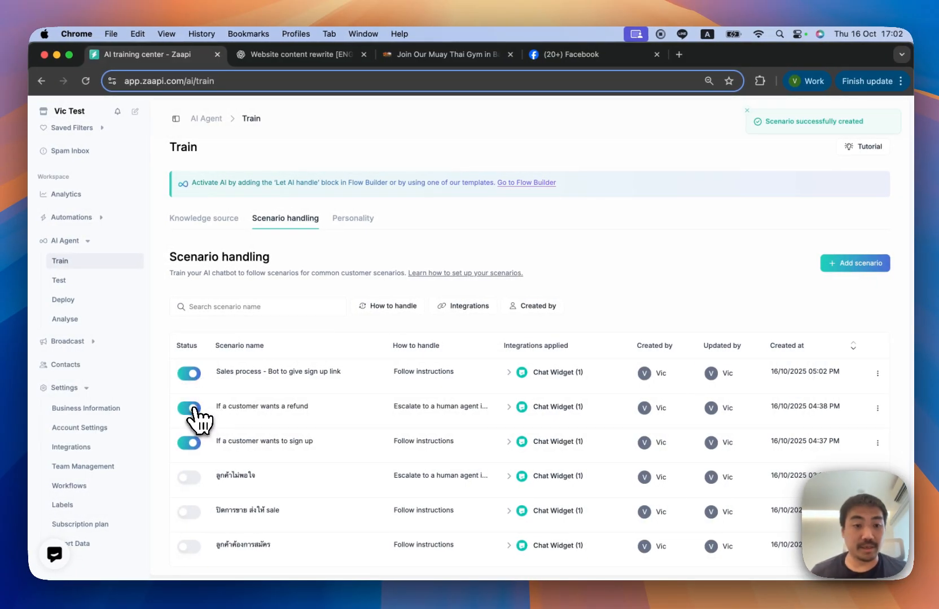
{"action": "left_click", "coordinate": [190, 443]}
{"action": "left_click_drag", "start_coordinate": [268, 373], "coordinate": [404, 373]}
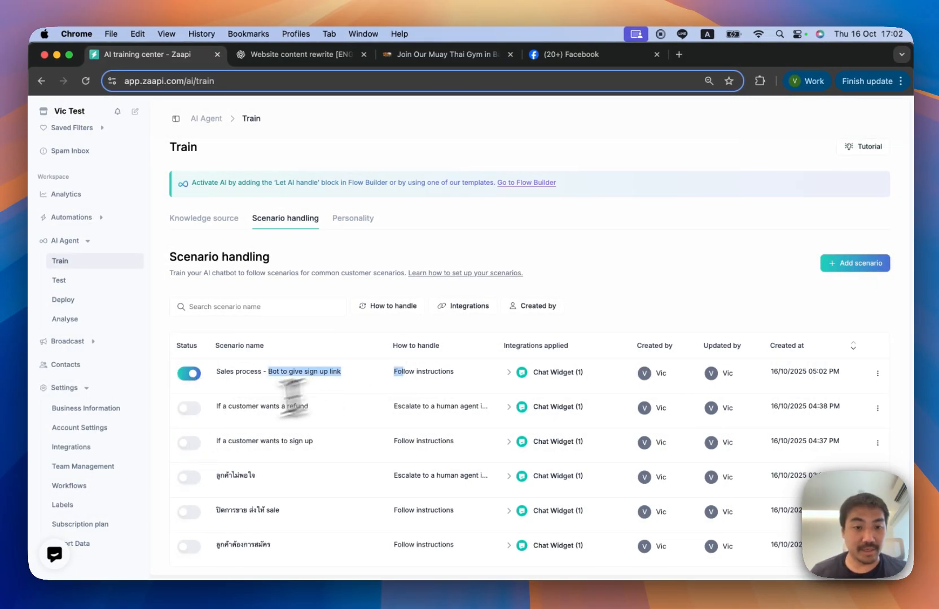
{"action": "scroll", "coordinate": [265, 412], "scroll_direction": "down", "scroll_amount": 2}
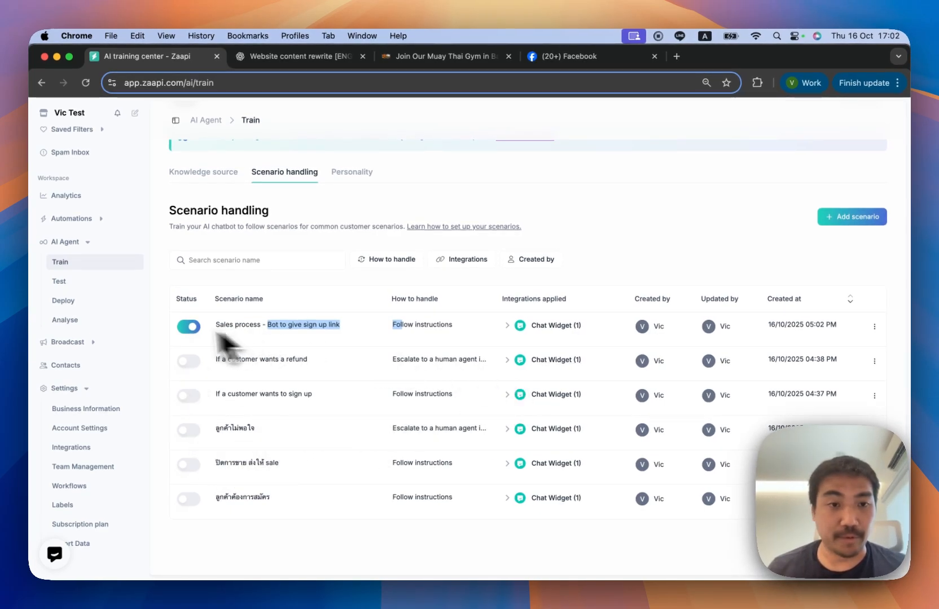
{"action": "left_click", "coordinate": [257, 326]}
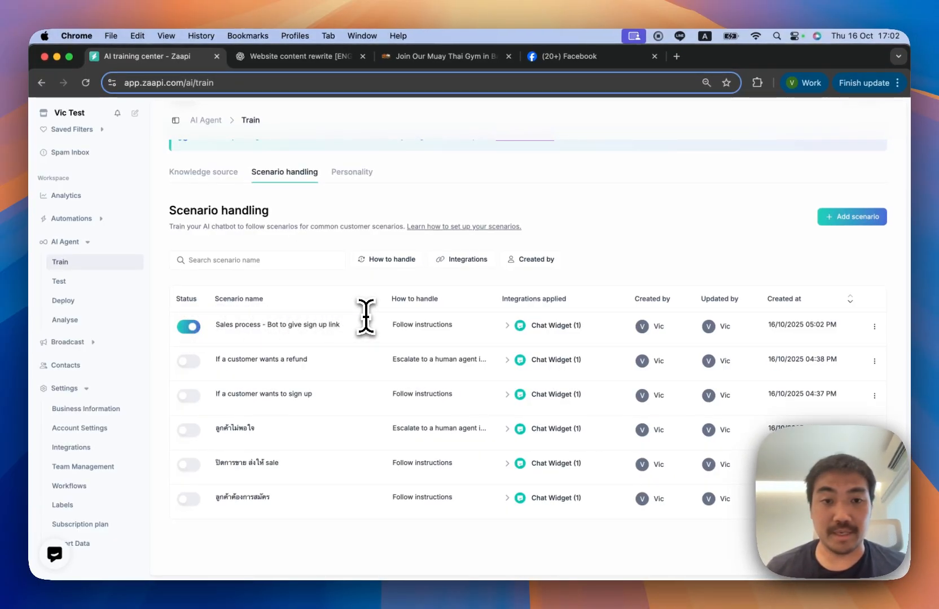
Step: Start a new scenario from scratch with manual entry and name it "If a customer wants a refund"
{"action": "scroll", "coordinate": [395, 310], "scroll_direction": "up", "scroll_amount": 2}
{"action": "left_click", "coordinate": [855, 266]}
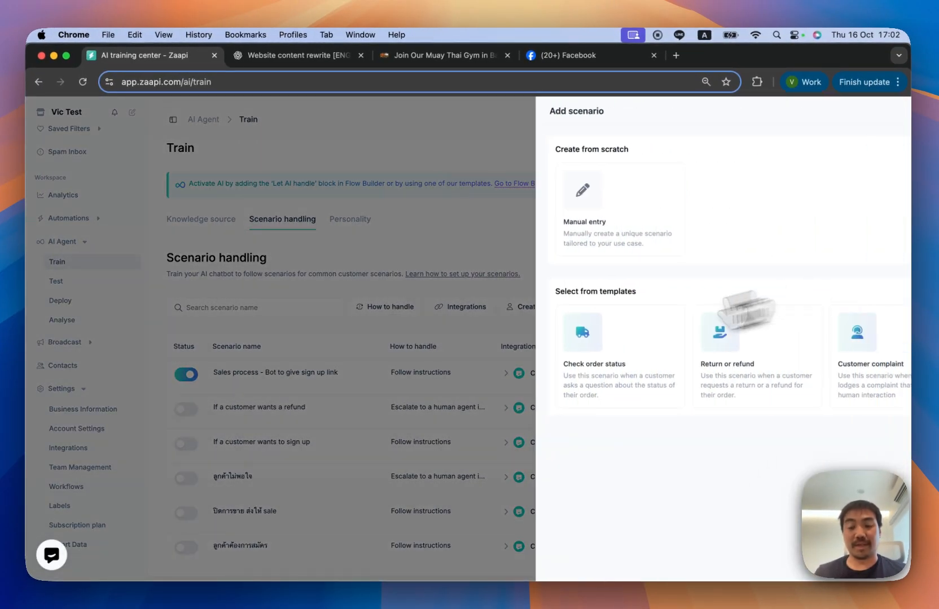
{"action": "left_click", "coordinate": [539, 211]}
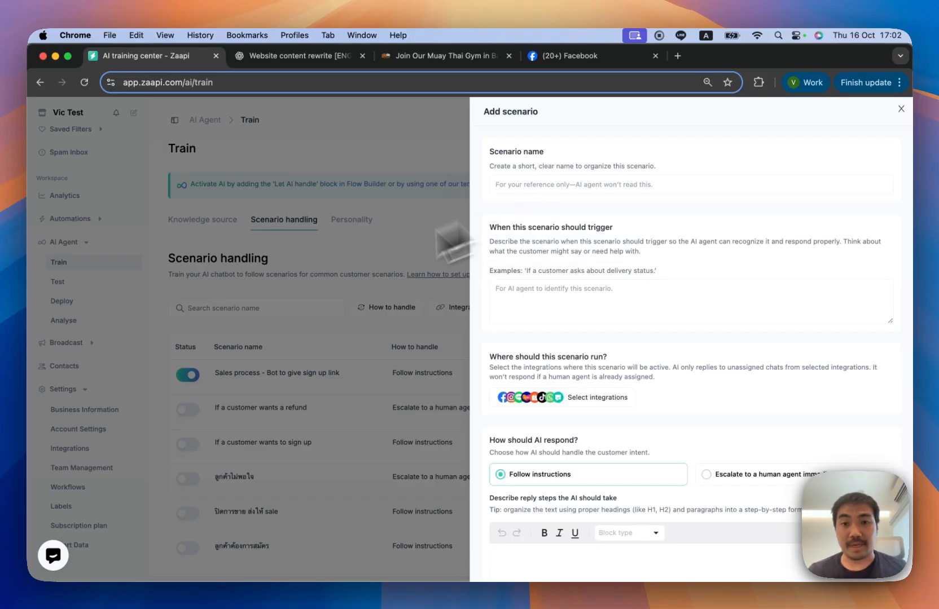
{"action": "left_click", "coordinate": [547, 185]}
{"action": "type", "text": "If"}
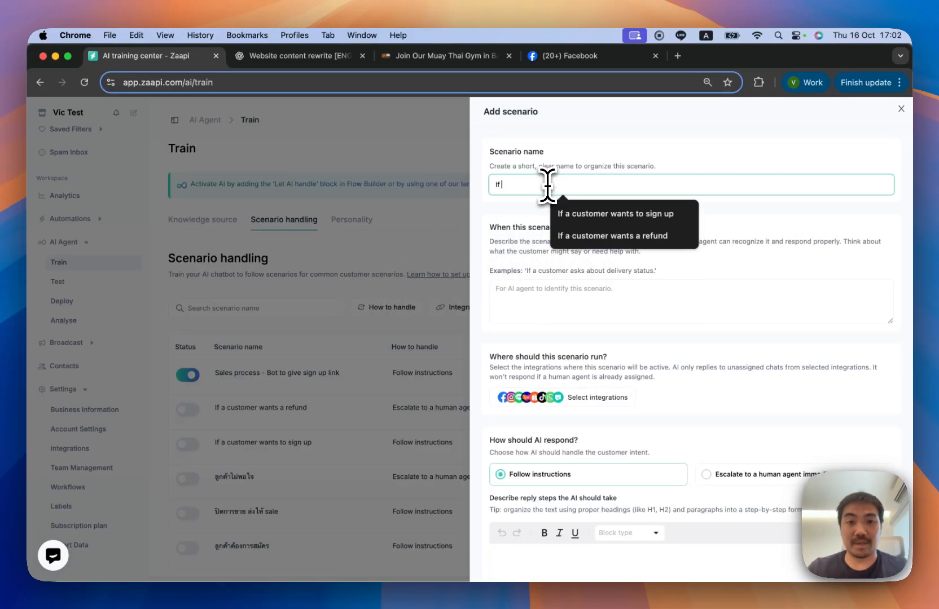
{"action": "type", "text": " a cu"}
{"action": "key", "text": "Down"}
{"action": "key", "text": "Down"}
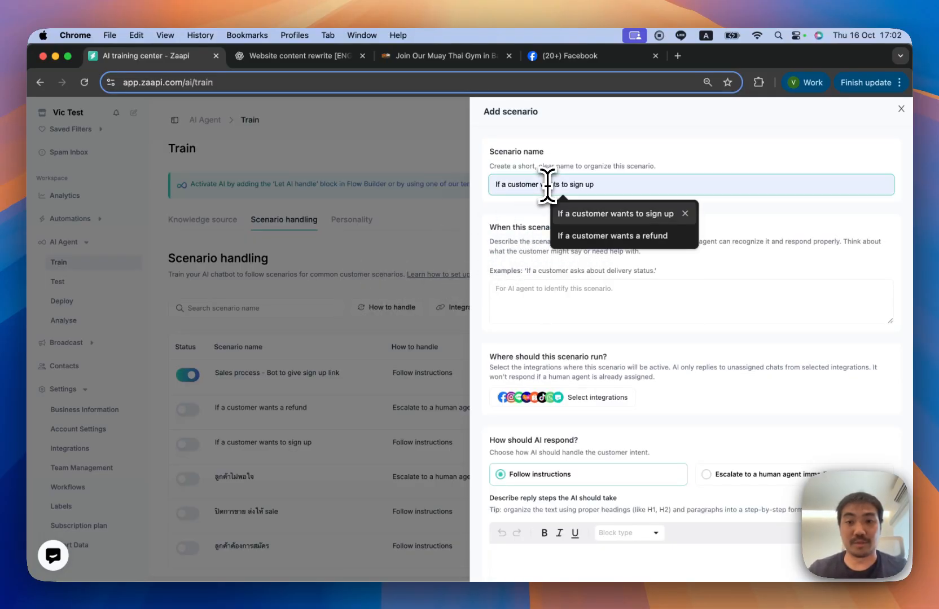
{"action": "key", "text": "Return"}
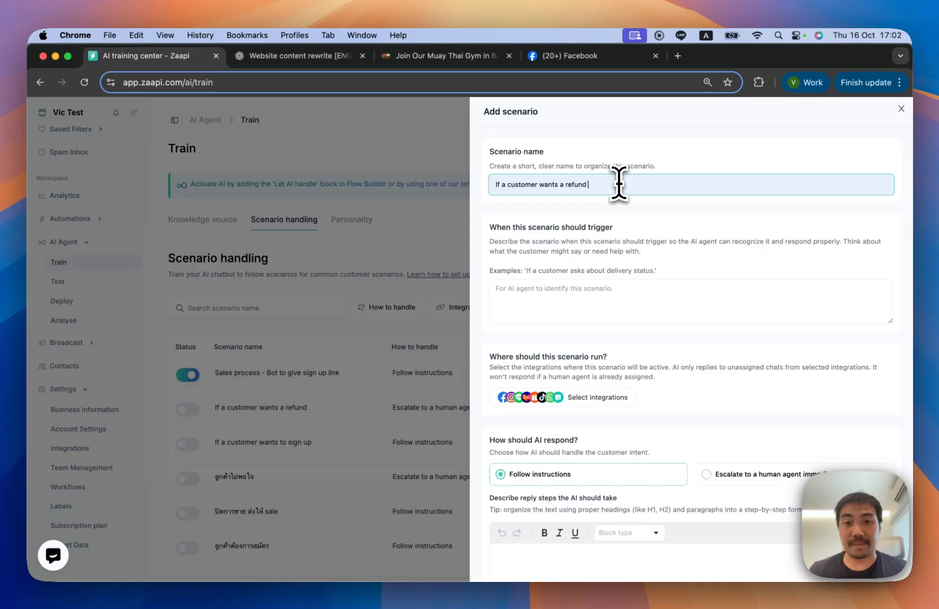
Step: Set the scenario's trigger description to "If a customer express that they want a refund"
{"action": "left_click", "coordinate": [567, 294]}
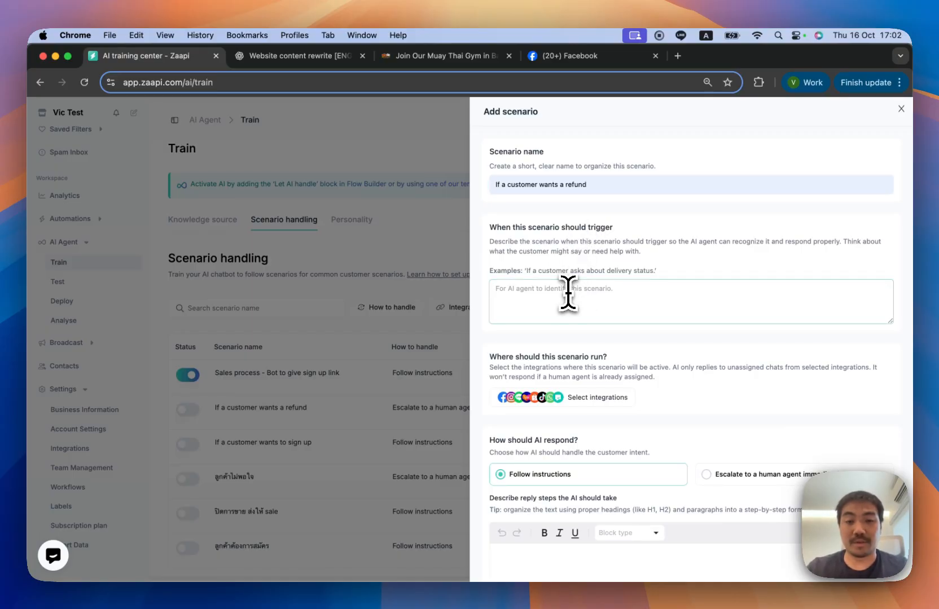
{"action": "type", "text": "If a customer express"}
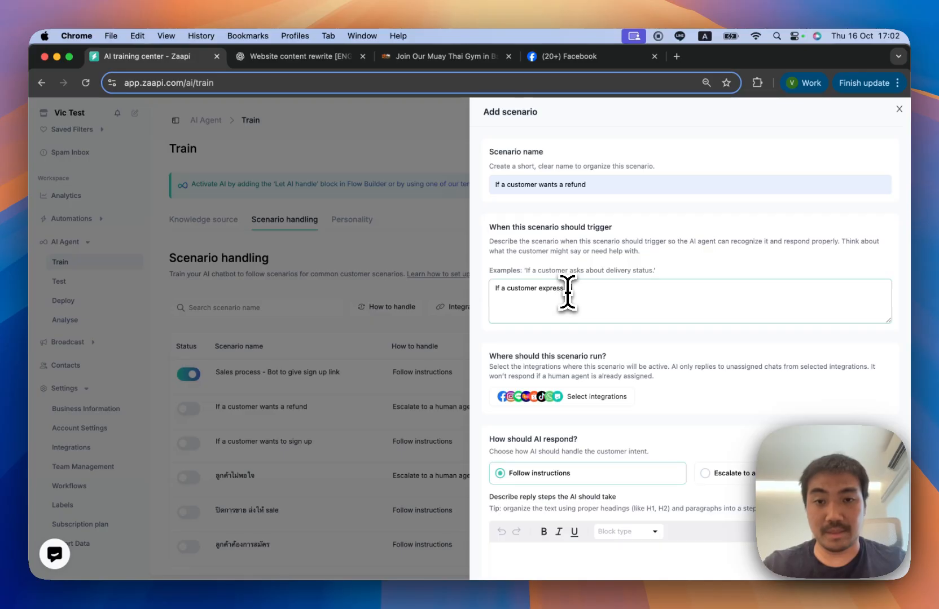
{"action": "type", "text": "hey want a "}
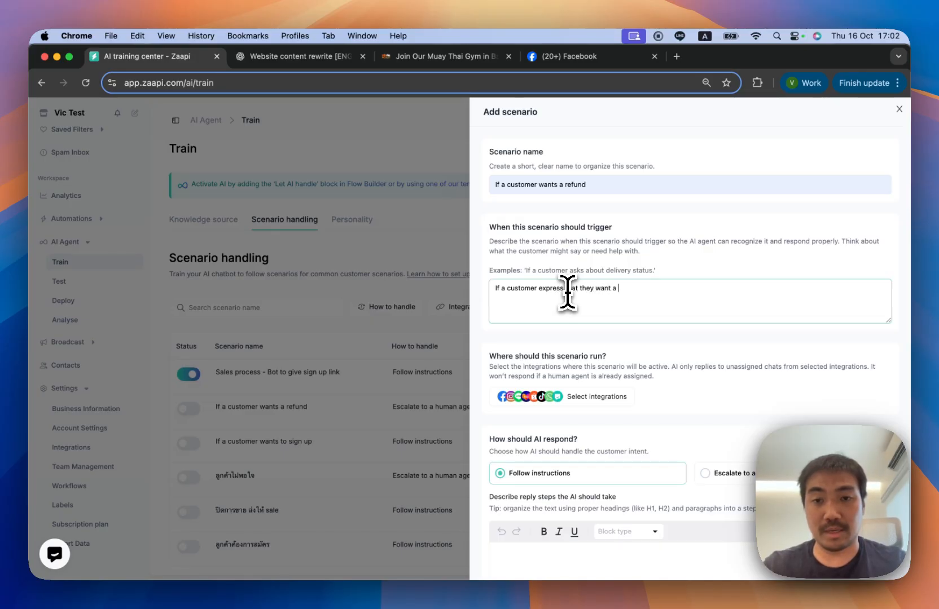
{"action": "type", "text": "refund"}
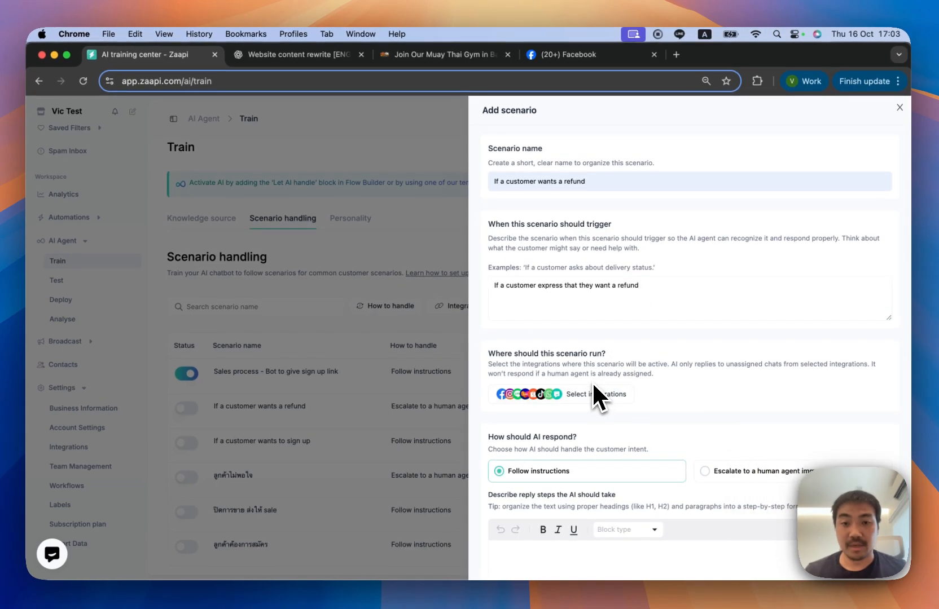
Step: Run the refund scenario on the Chat Widget integration, make it escalate to a human agent immediately, and save it
{"action": "left_click", "coordinate": [595, 389]}
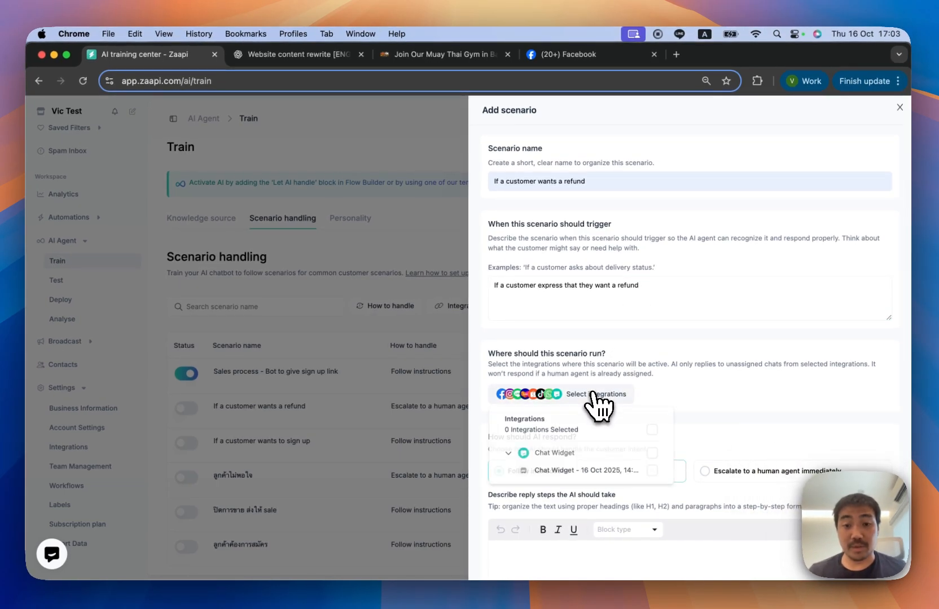
{"action": "left_click", "coordinate": [652, 453]}
{"action": "left_click", "coordinate": [700, 389]}
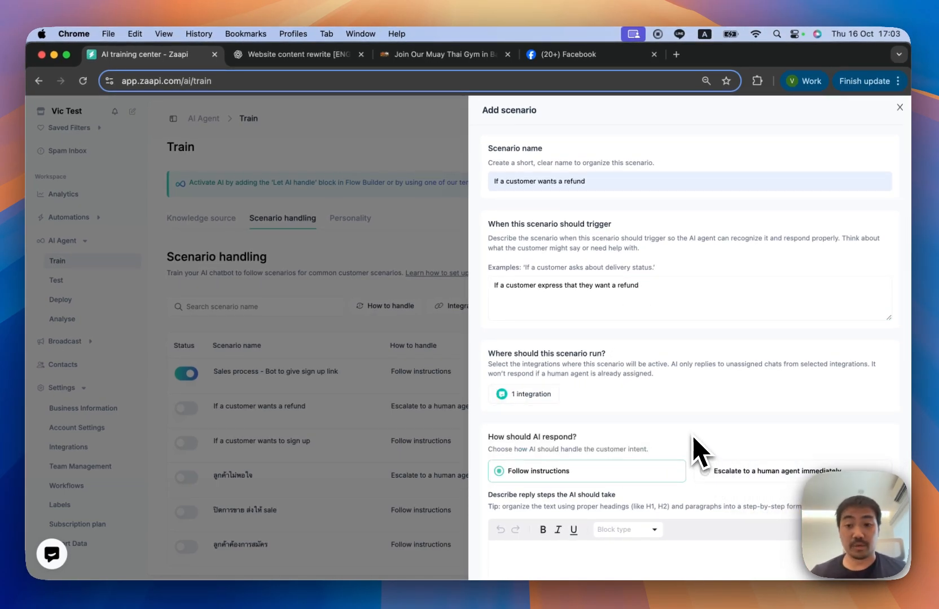
{"action": "left_click", "coordinate": [705, 474]}
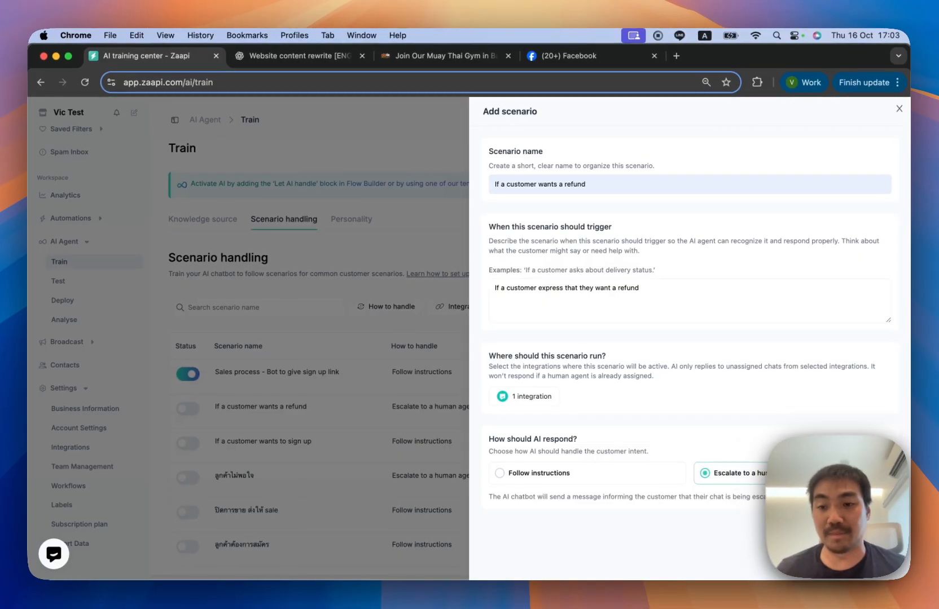
{"action": "left_click", "coordinate": [860, 529]}
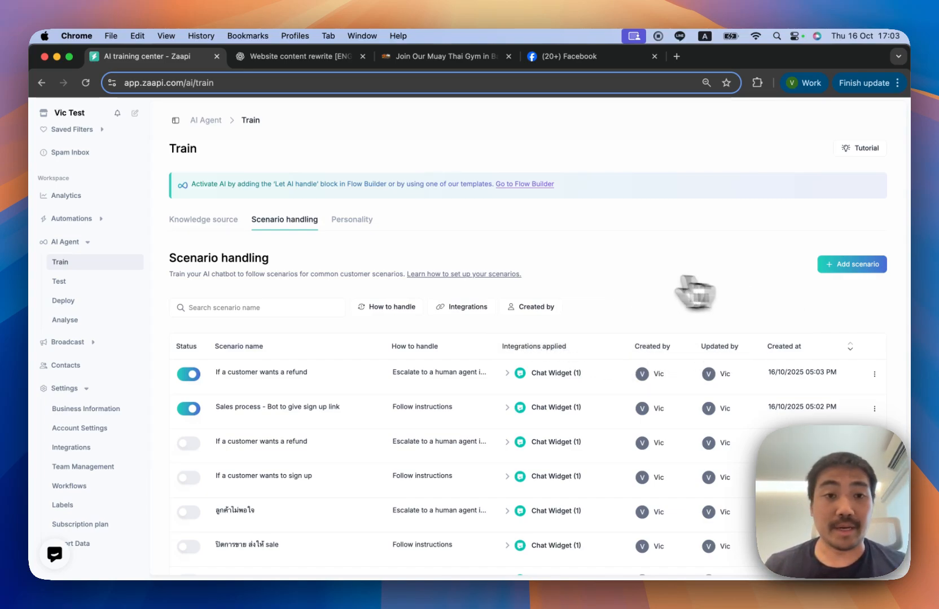
Step: Open the Muay Thai Gym admin personality for editing and review its name and brand style description
{"action": "left_click", "coordinate": [361, 229]}
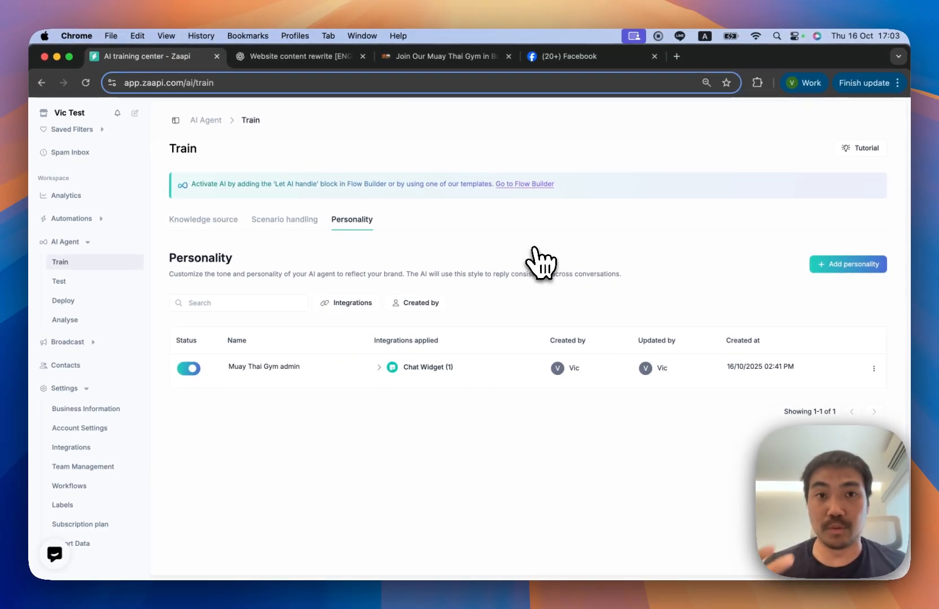
{"action": "left_click", "coordinate": [873, 368]}
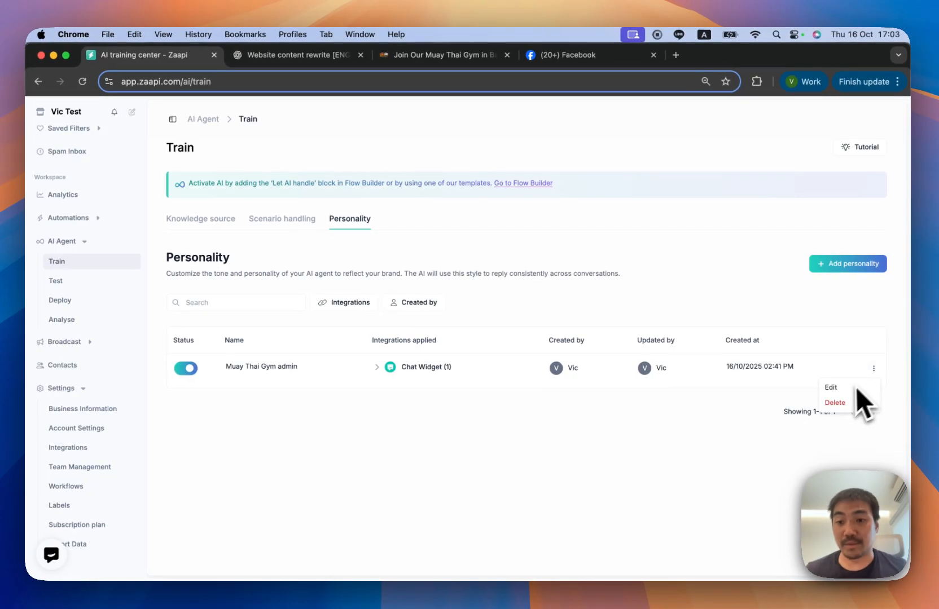
{"action": "left_click", "coordinate": [845, 394]}
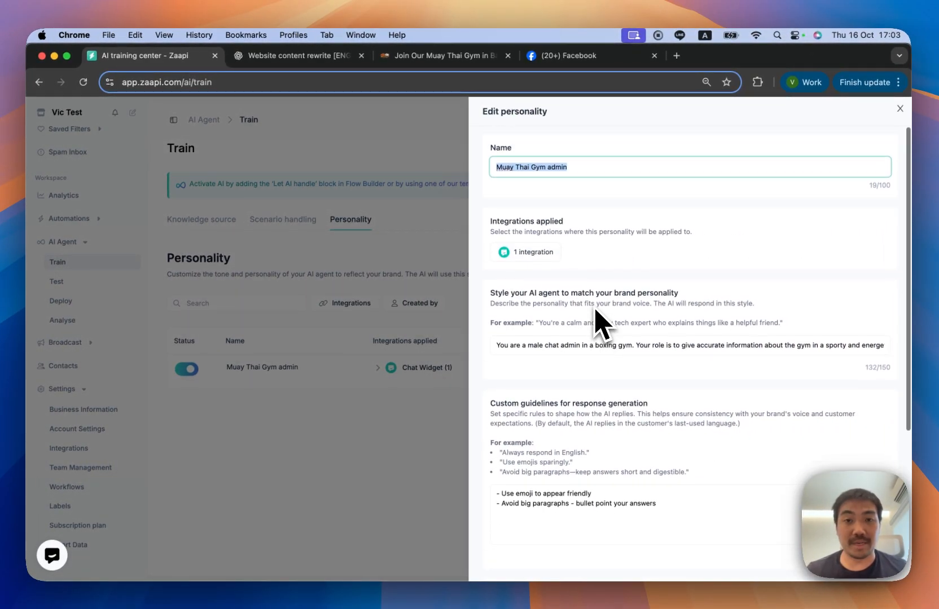
{"action": "left_click", "coordinate": [593, 168]}
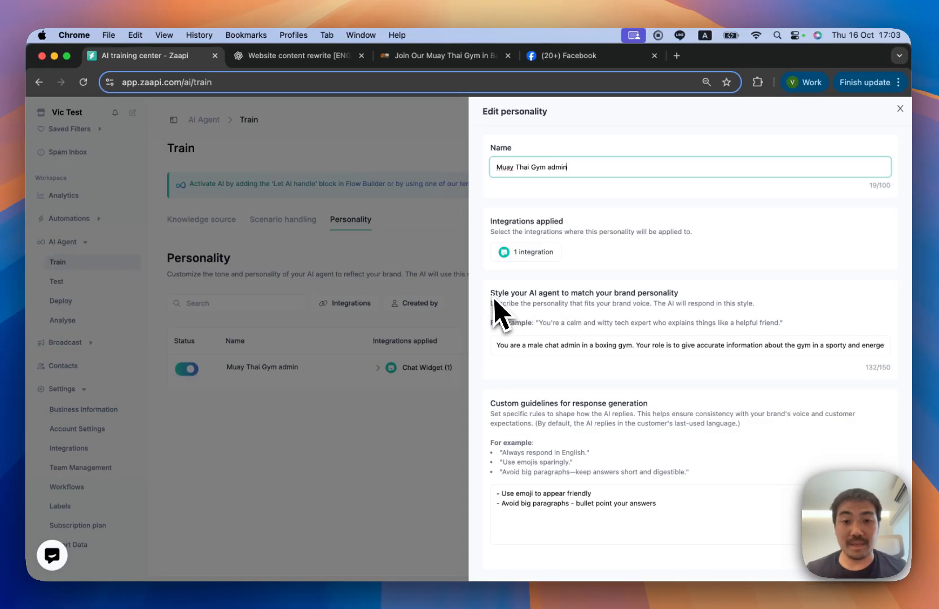
{"action": "left_click_drag", "start_coordinate": [491, 295], "coordinate": [702, 295]}
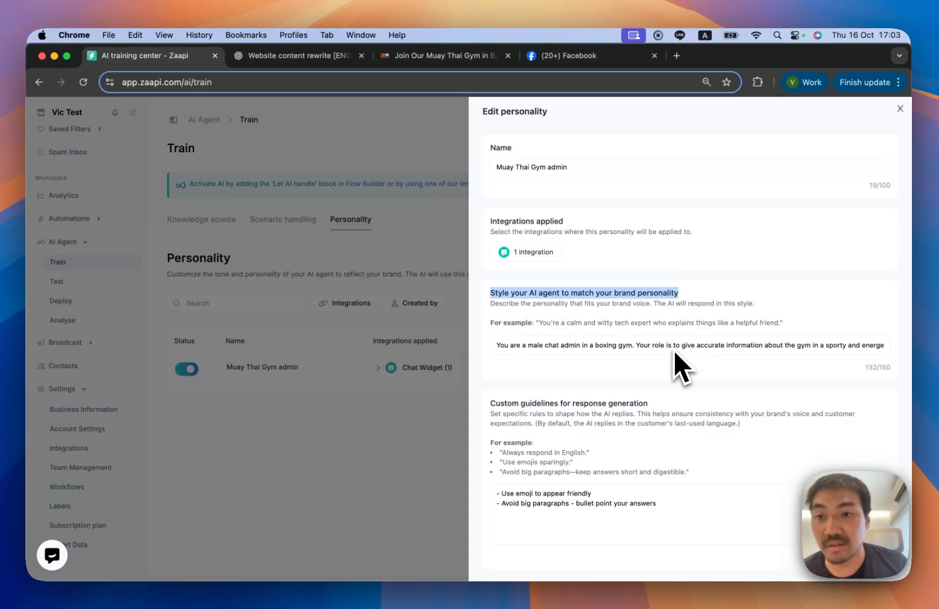
{"action": "left_click", "coordinate": [497, 346]}
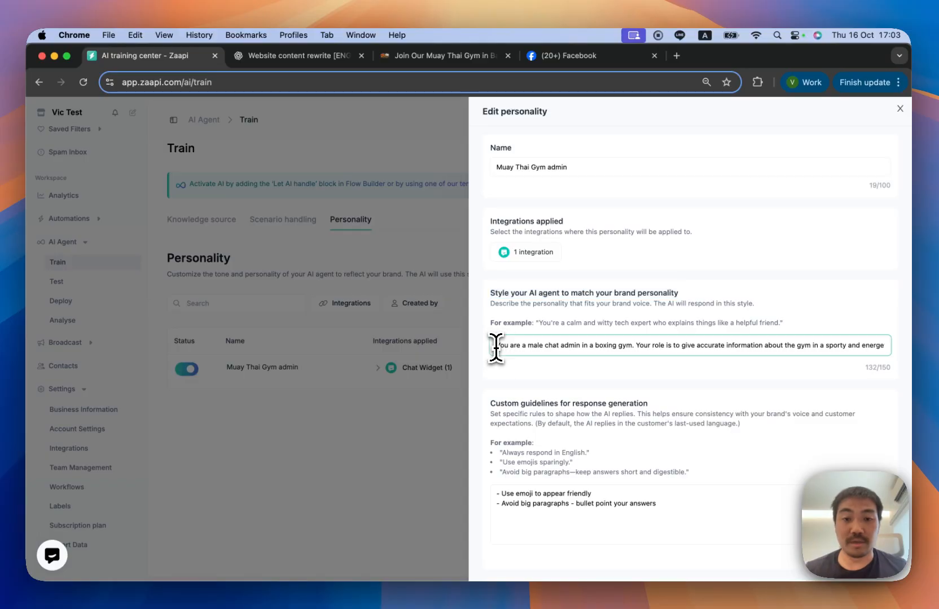
{"action": "left_click", "coordinate": [634, 345], "text": "shift"}
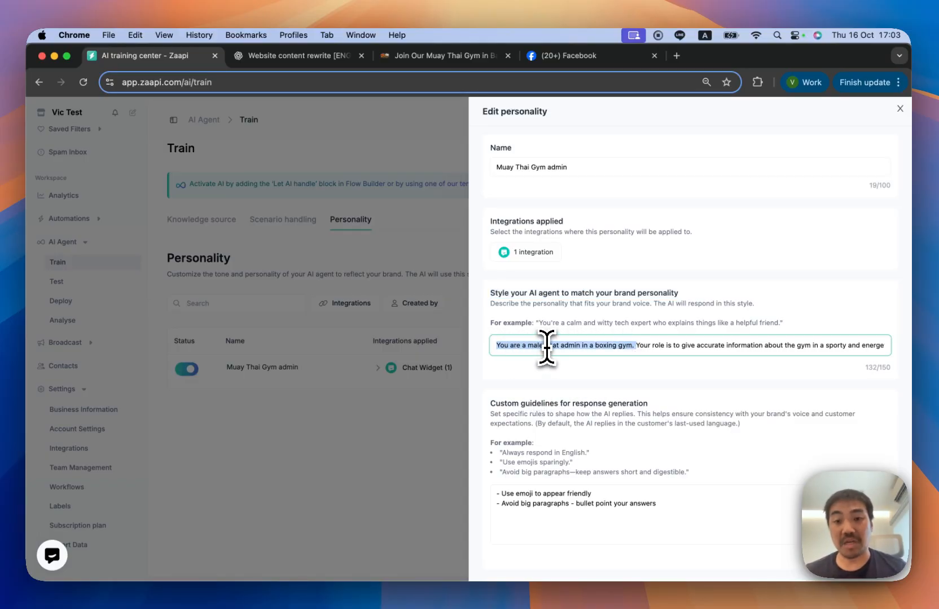
{"action": "left_click", "coordinate": [635, 345]}
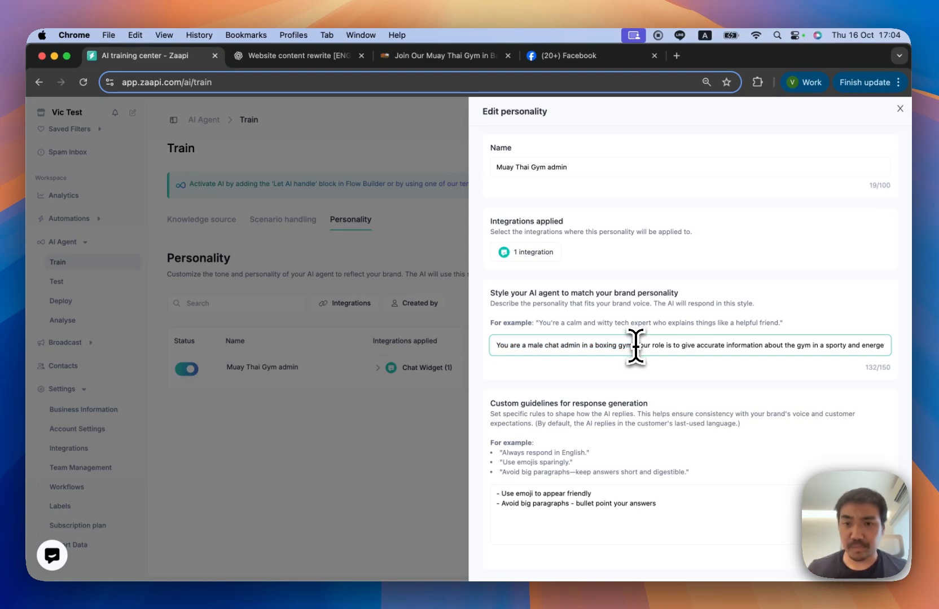
{"action": "left_click_drag", "start_coordinate": [635, 345], "coordinate": [774, 344]}
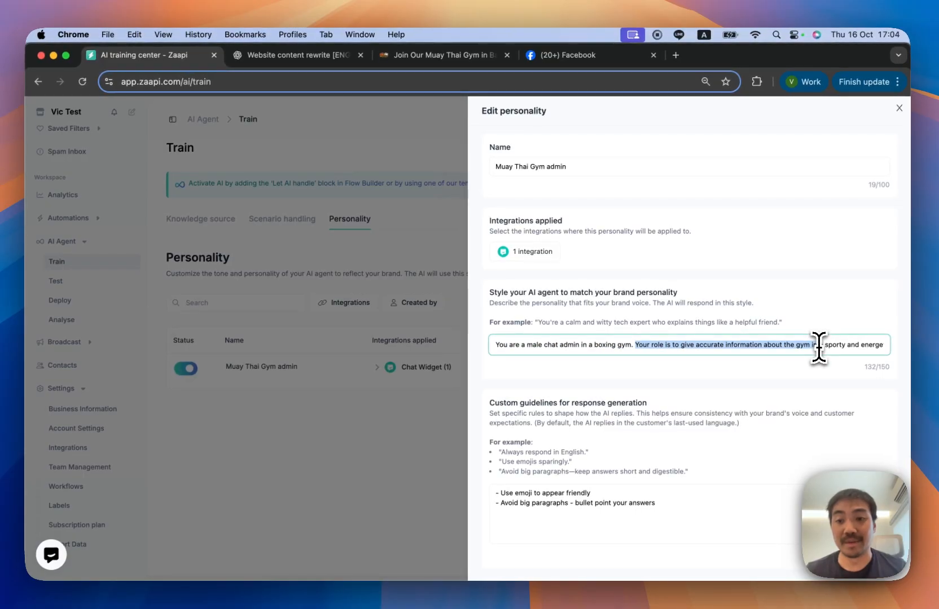
{"action": "left_click_drag", "start_coordinate": [818, 345], "coordinate": [818, 345]}
{"action": "left_click", "coordinate": [763, 317]}
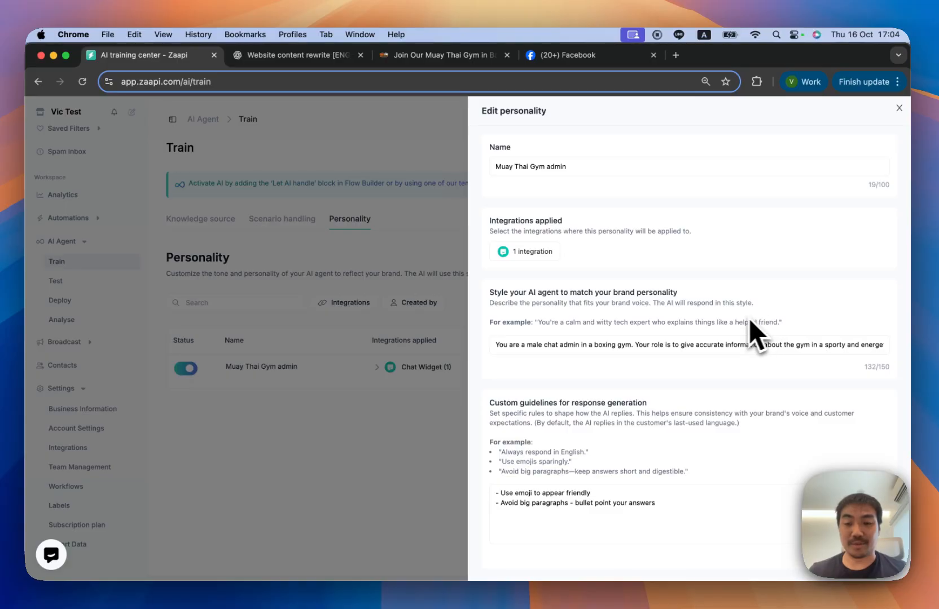
Step: Review the personality's custom guidelines for response generation, both the emoji and short-answer rules, and continue to its signature settings
{"action": "scroll", "coordinate": [745, 321], "scroll_direction": "down", "scroll_amount": 1}
{"action": "scroll", "coordinate": [744, 327], "scroll_direction": "down", "scroll_amount": 1}
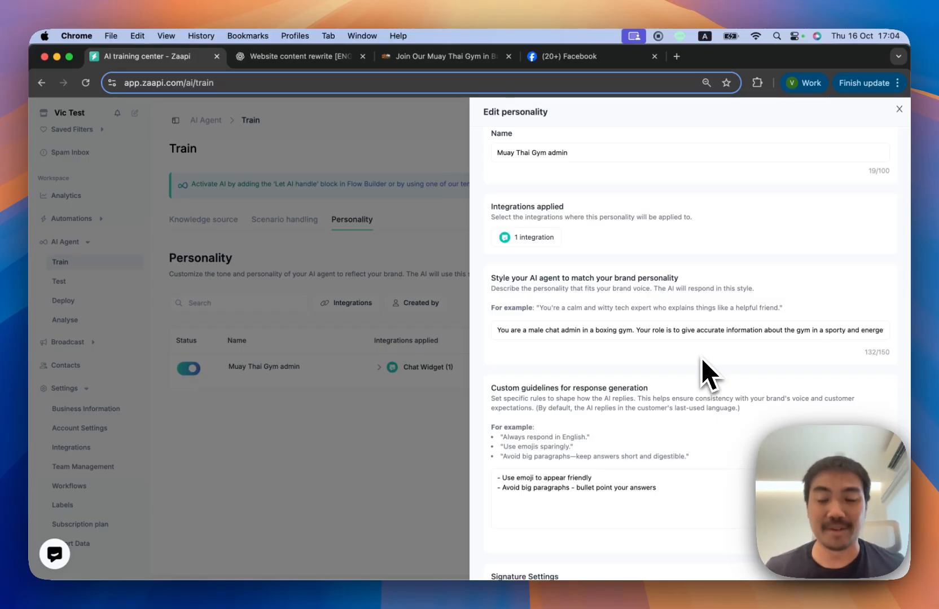
{"action": "scroll", "coordinate": [649, 361], "scroll_direction": "down", "scroll_amount": 1}
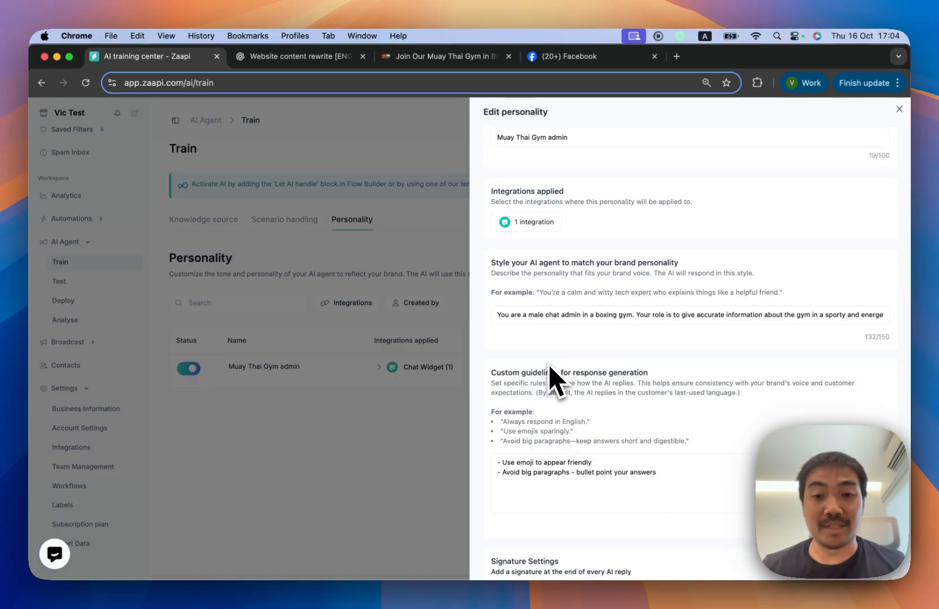
{"action": "scroll", "coordinate": [551, 378], "scroll_direction": "down", "scroll_amount": 2}
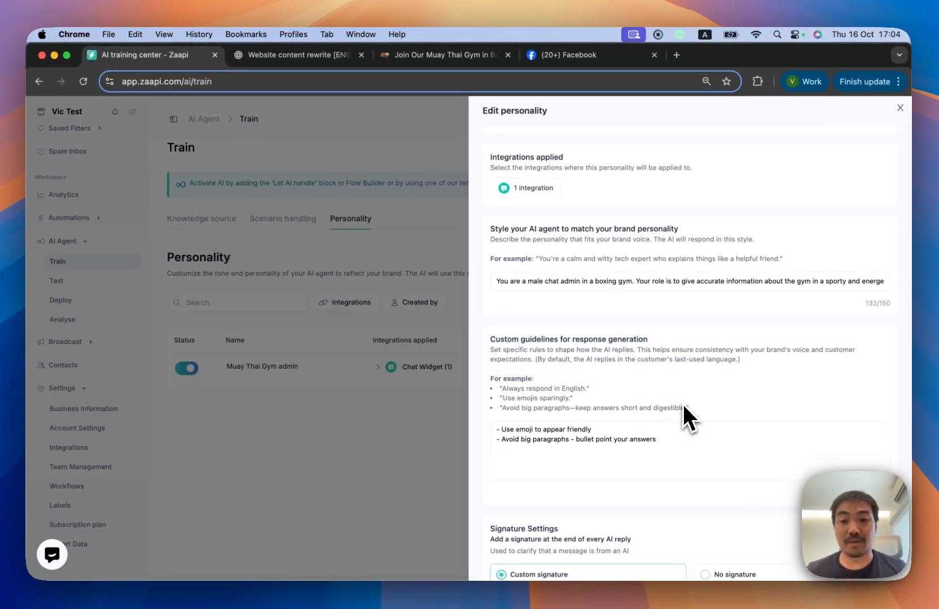
{"action": "scroll", "coordinate": [694, 398], "scroll_direction": "down", "scroll_amount": 1}
{"action": "scroll", "coordinate": [695, 398], "scroll_direction": "down", "scroll_amount": 1}
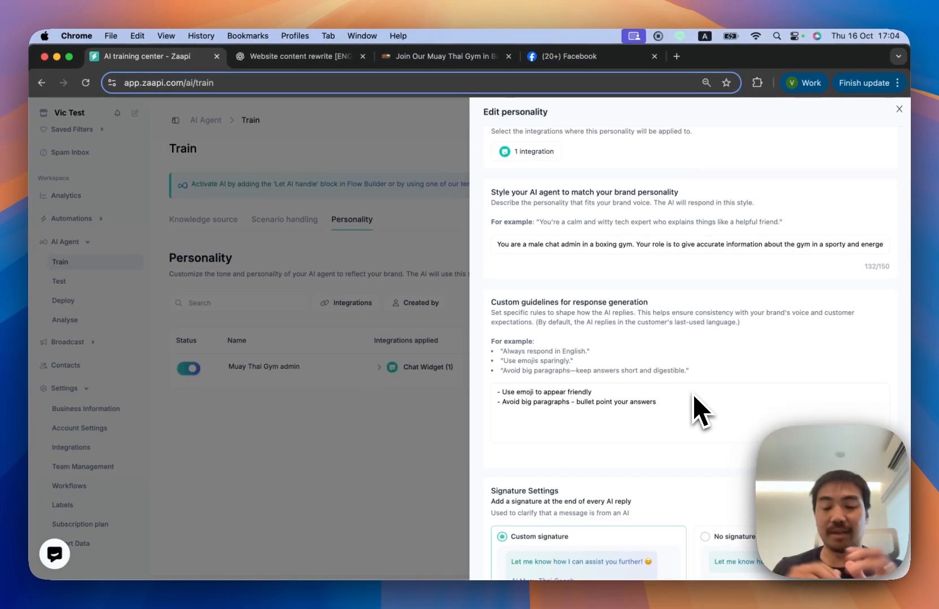
{"action": "left_click", "coordinate": [590, 393]}
{"action": "left_click_drag", "start_coordinate": [589, 392], "coordinate": [446, 404]}
{"action": "left_click", "coordinate": [585, 413]}
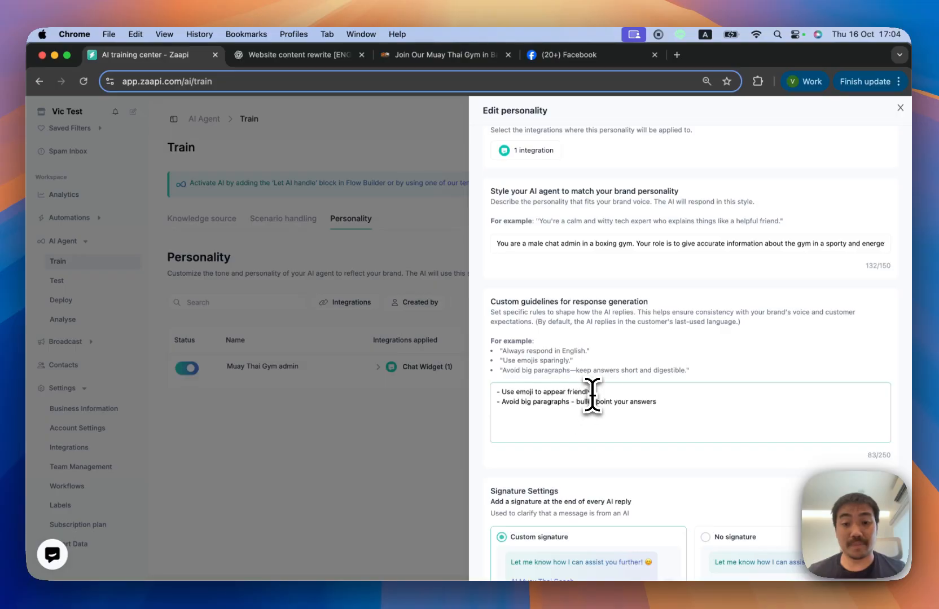
{"action": "left_click_drag", "start_coordinate": [593, 392], "coordinate": [472, 393]}
{"action": "left_click", "coordinate": [677, 400]}
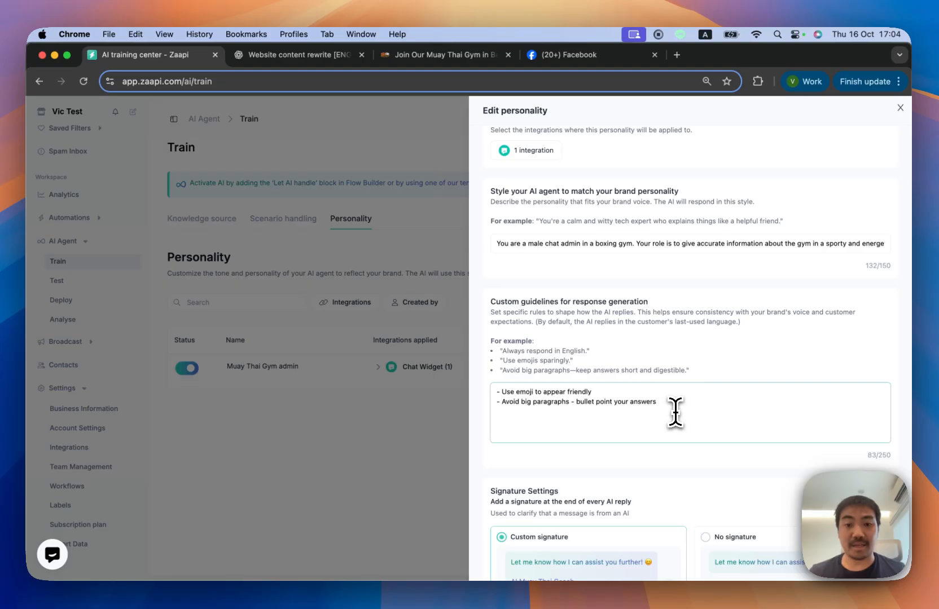
{"action": "left_click_drag", "start_coordinate": [675, 410], "coordinate": [481, 402]}
{"action": "left_click", "coordinate": [683, 406]}
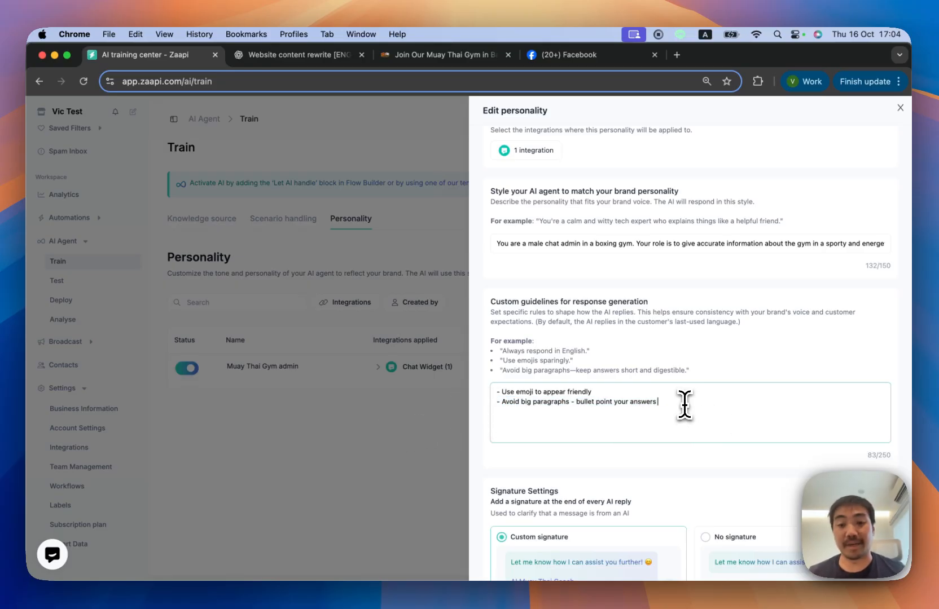
{"action": "scroll", "coordinate": [590, 435], "scroll_direction": "down", "scroll_amount": 1}
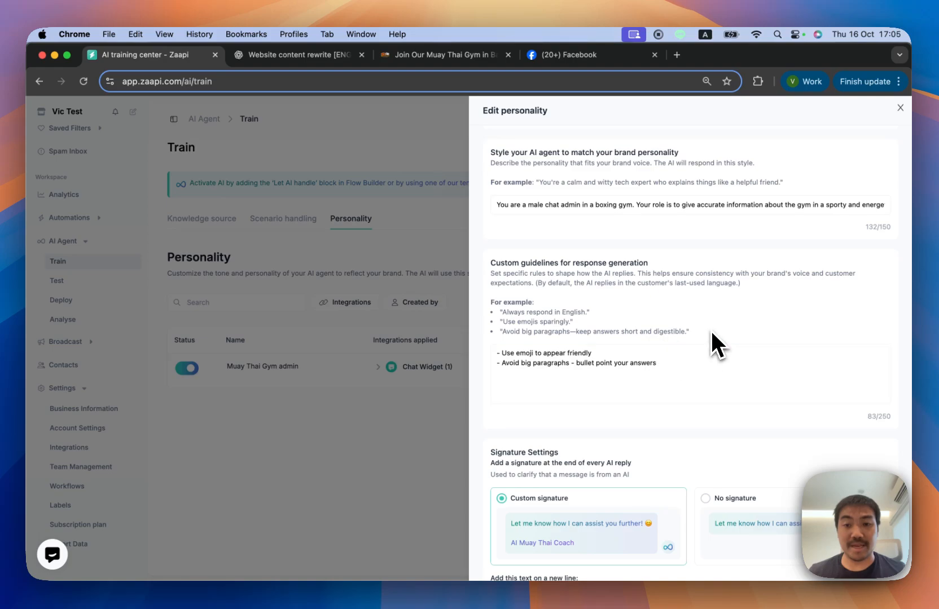
{"action": "left_click_drag", "start_coordinate": [710, 332], "coordinate": [493, 314]}
{"action": "left_click", "coordinate": [696, 364]}
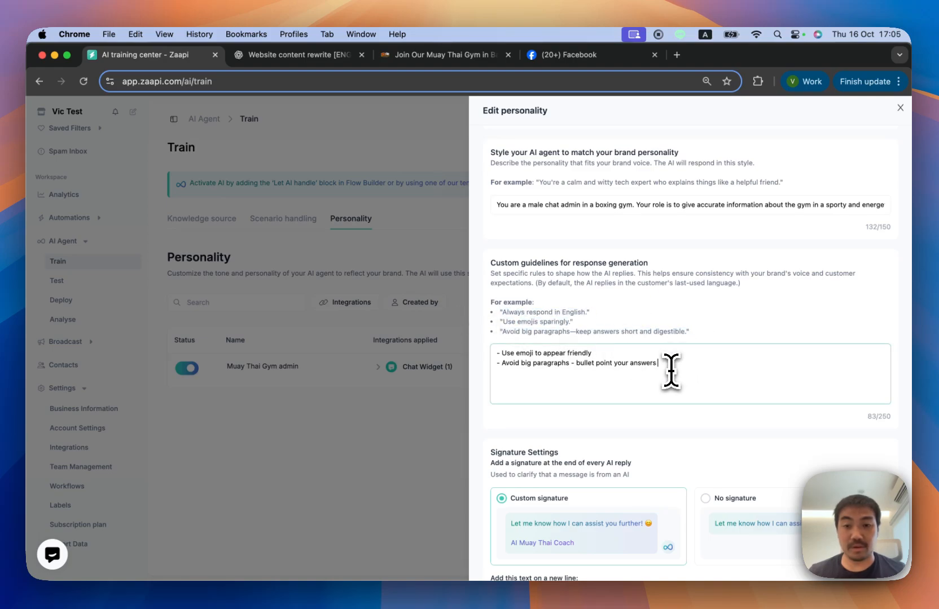
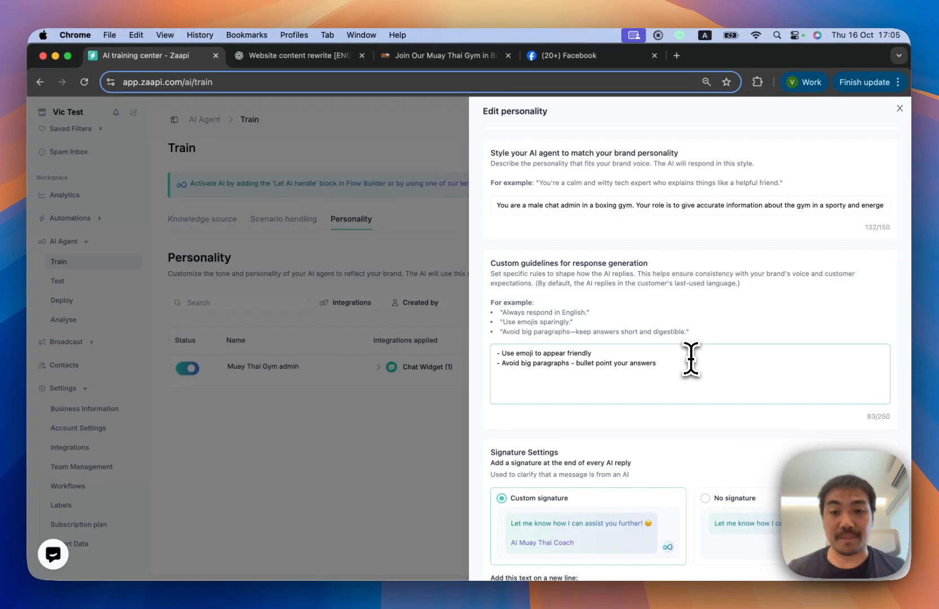
{"action": "left_click_drag", "start_coordinate": [592, 354], "coordinate": [492, 357]}
{"action": "left_click", "coordinate": [652, 364]}
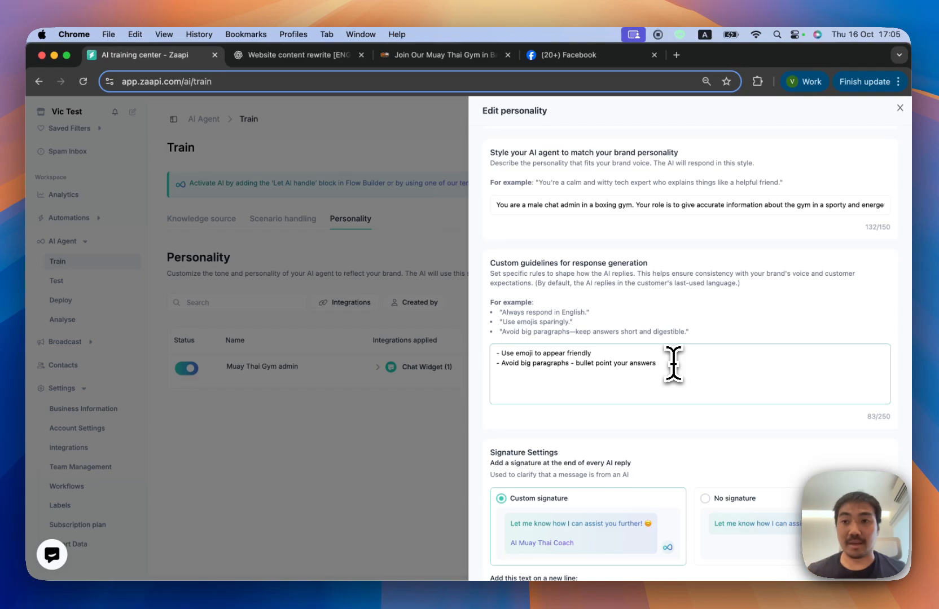
{"action": "scroll", "coordinate": [674, 367], "scroll_direction": "down", "scroll_amount": 3}
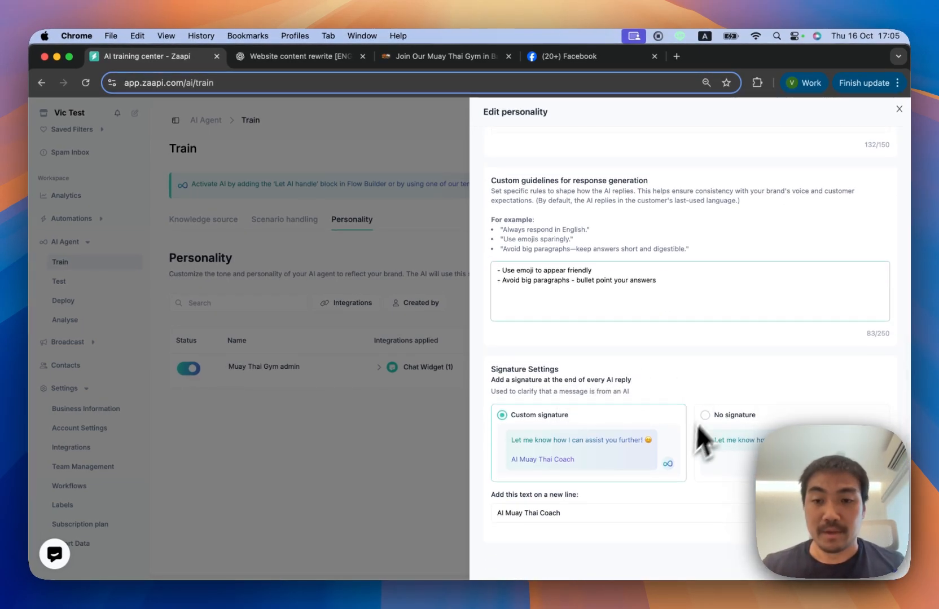
Step: Try the no-signature option for the personality's AI replies and return to the custom signature
{"action": "left_click", "coordinate": [714, 420]}
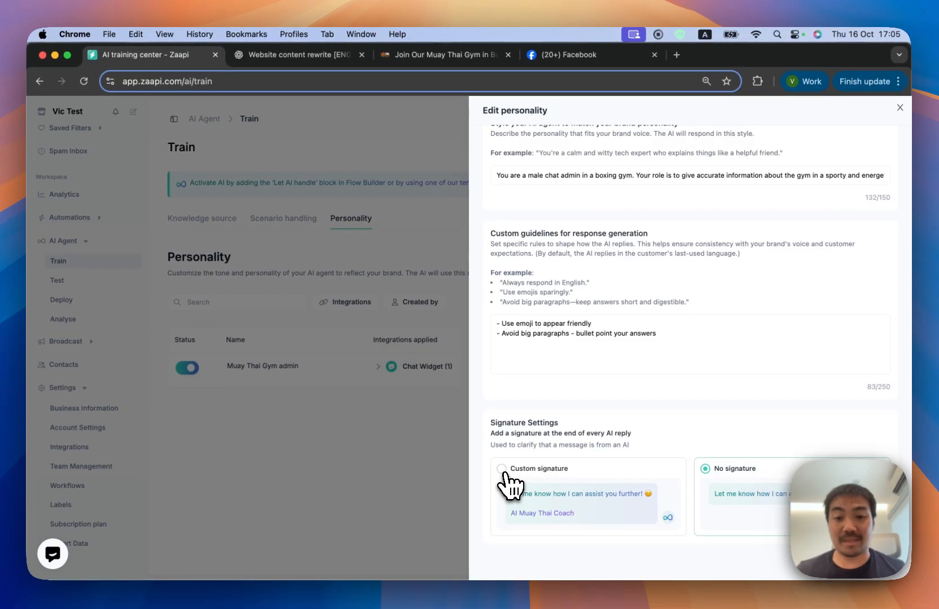
{"action": "left_click", "coordinate": [501, 469]}
{"action": "scroll", "coordinate": [637, 431], "scroll_direction": "down", "scroll_amount": 2}
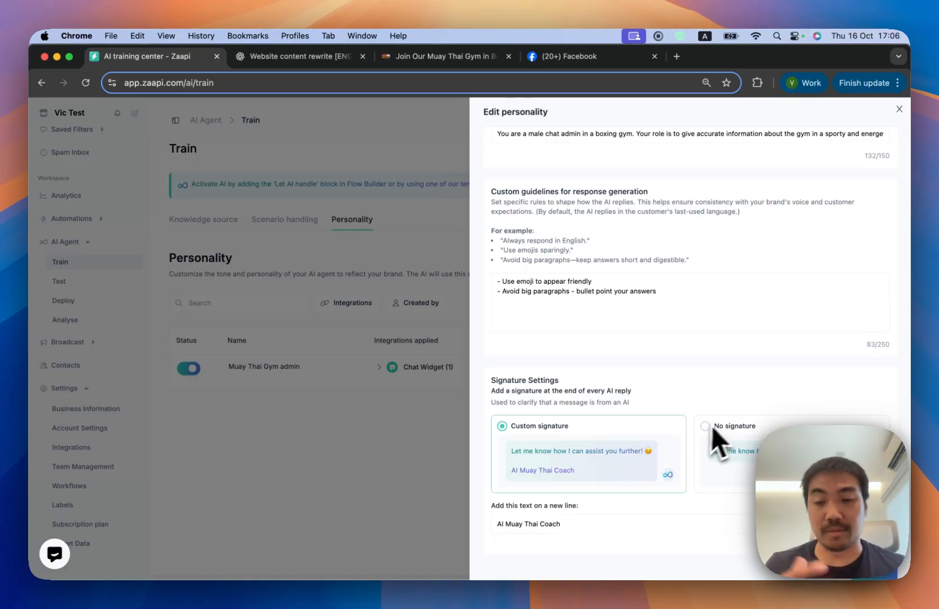
{"action": "scroll", "coordinate": [699, 406], "scroll_direction": "down", "scroll_amount": 1}
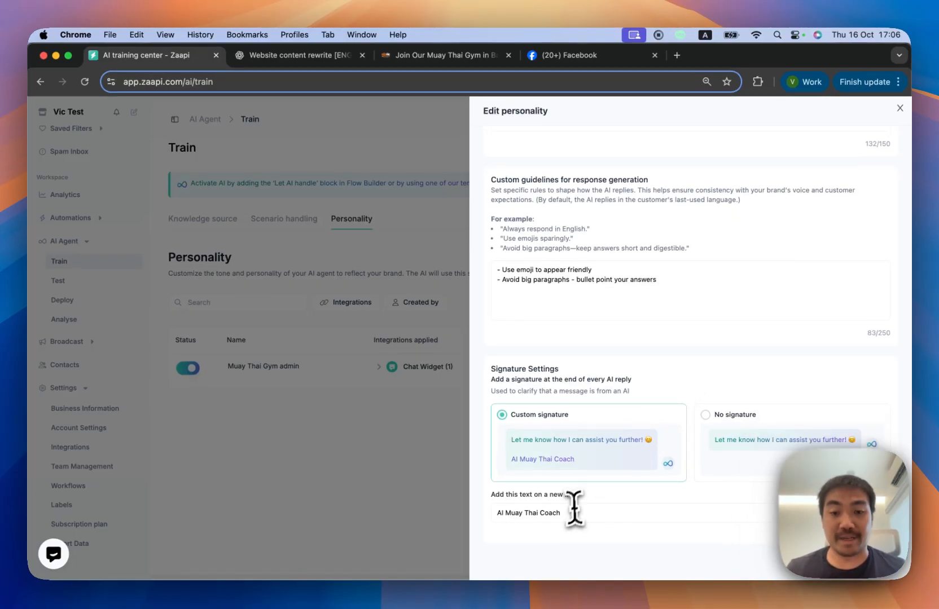
Step: Re-enter "AI Muay Thai Coach" as the custom signature text and save the personality
{"action": "left_click", "coordinate": [571, 513]}
{"action": "left_click_drag", "start_coordinate": [571, 513], "coordinate": [468, 515]}
{"action": "type", "text": "AI"}
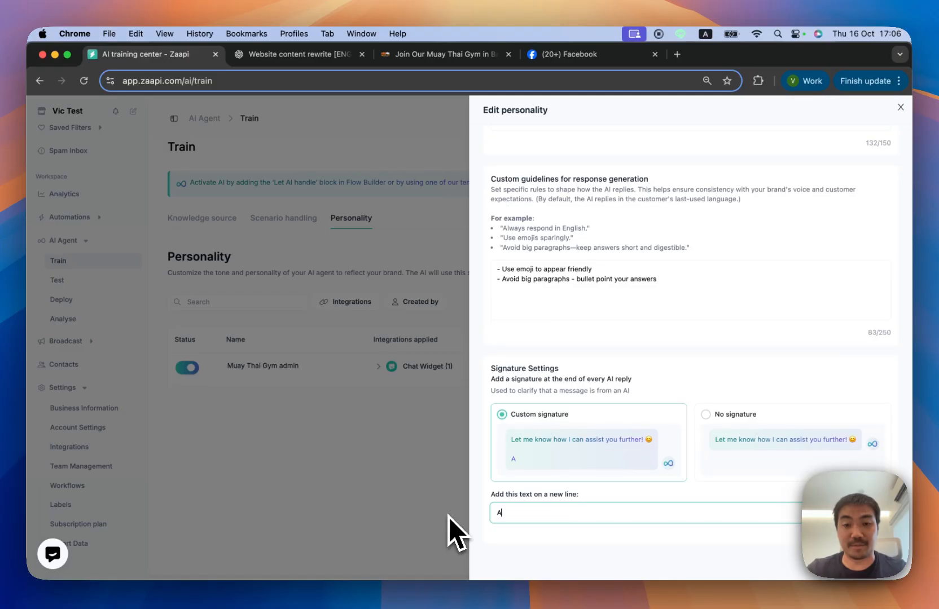
{"action": "type", "text": " Mu"}
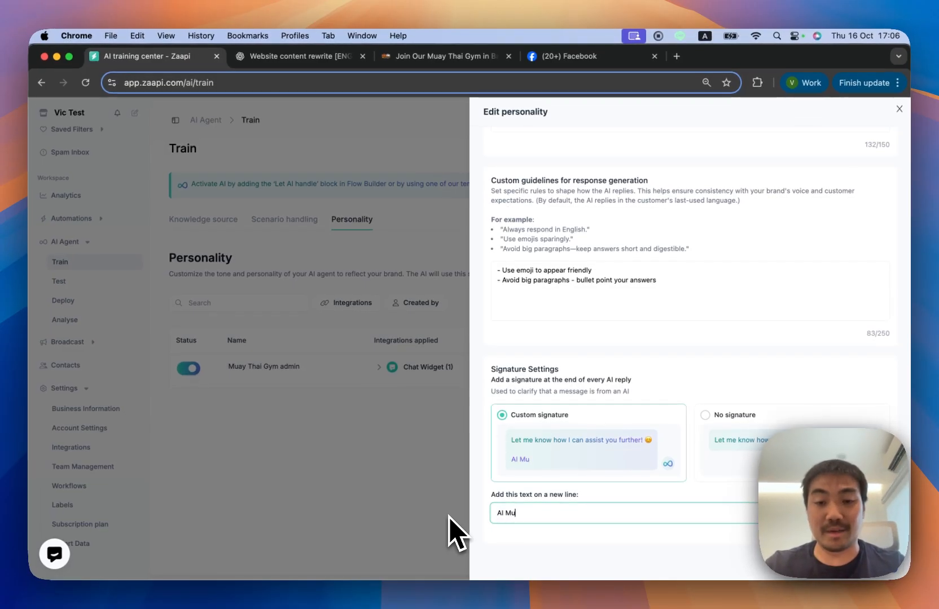
{"action": "type", "text": "ay Thai Coach"}
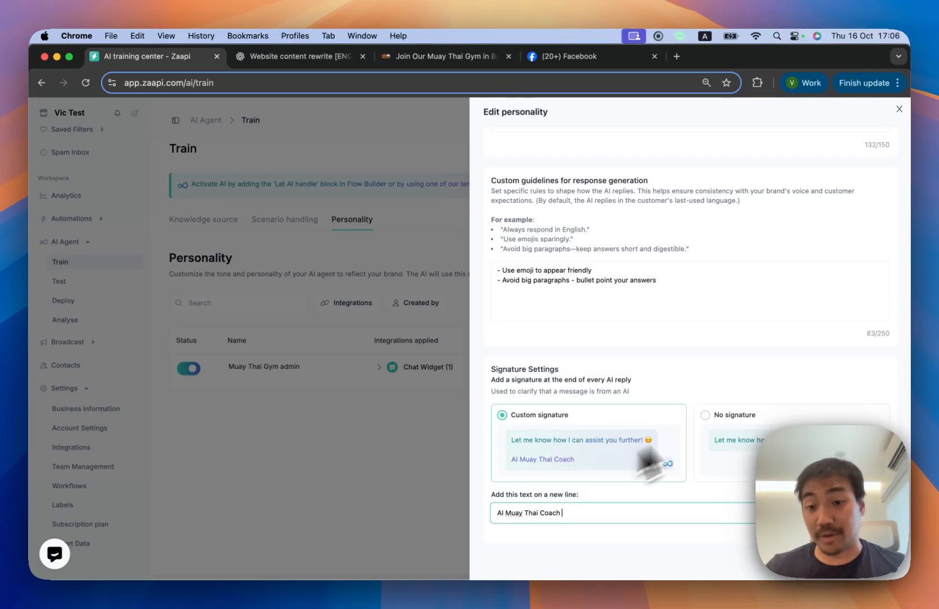
{"action": "left_click", "coordinate": [754, 362]}
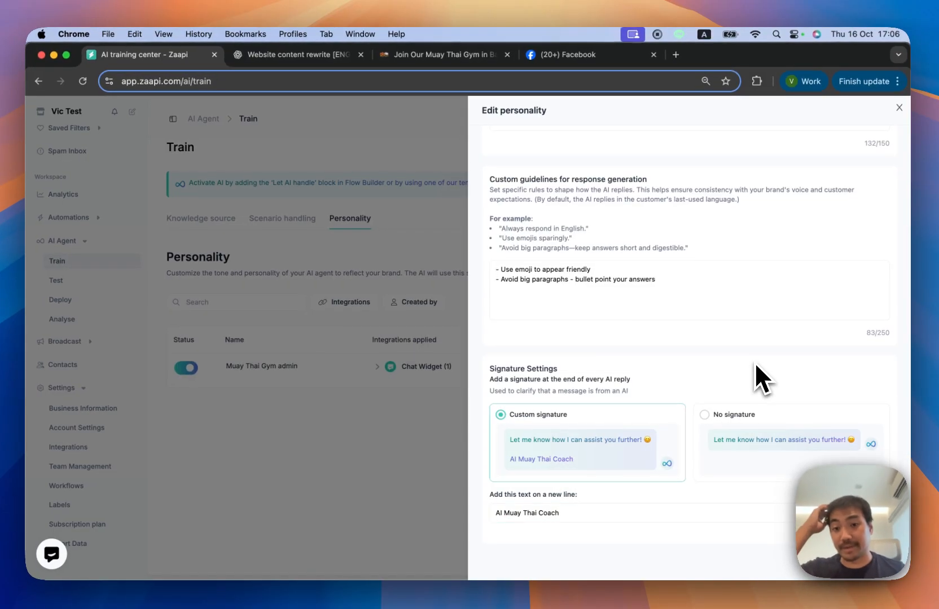
{"action": "left_click", "coordinate": [880, 579]}
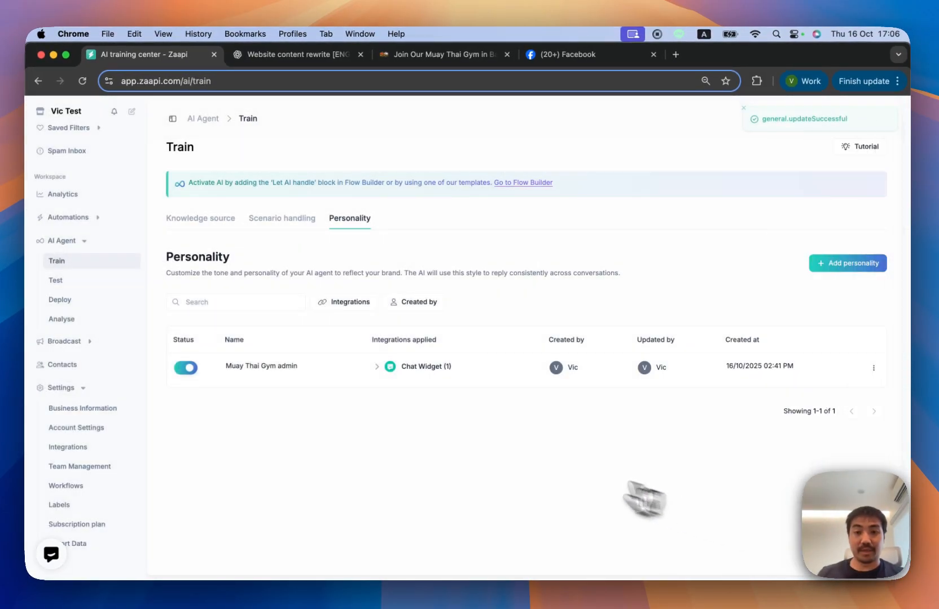
Step: Deactivate the [ENG] main knowledge source so the AI relies on the other Main Knowledge source, and check that source's details
{"action": "left_click", "coordinate": [193, 226]}
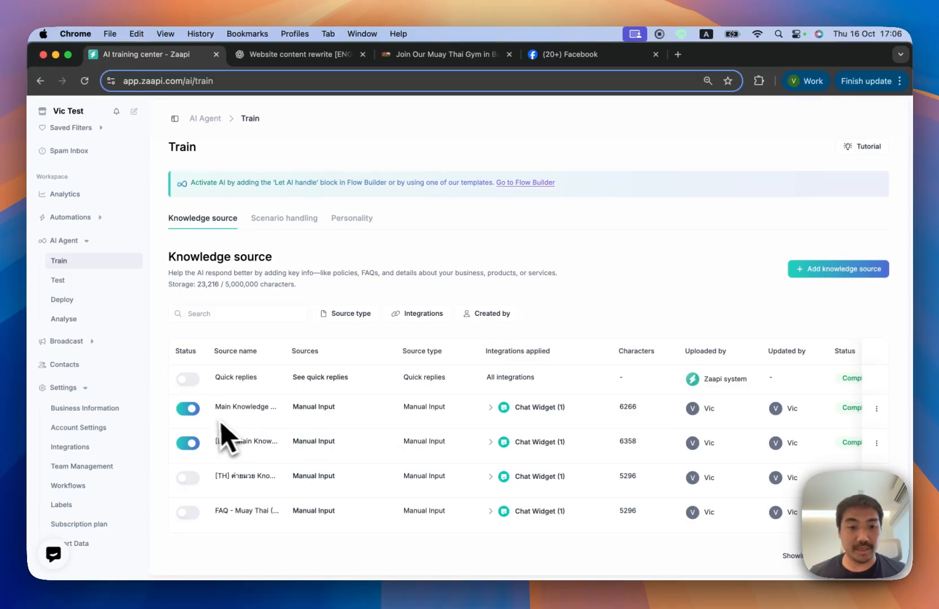
{"action": "left_click", "coordinate": [192, 444]}
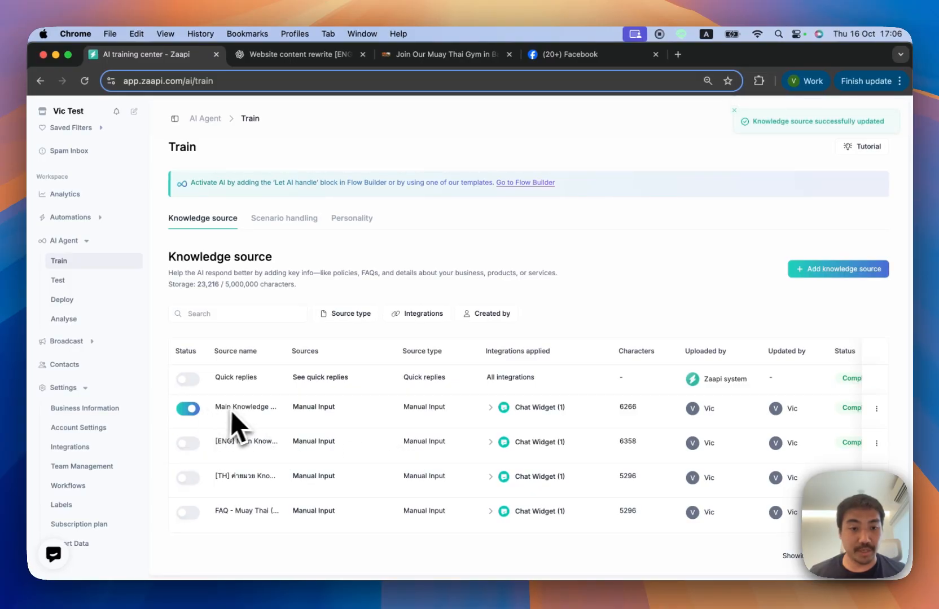
{"action": "left_click_drag", "start_coordinate": [216, 411], "coordinate": [292, 413]}
{"action": "scroll", "coordinate": [357, 429], "scroll_direction": "right", "scroll_amount": 5}
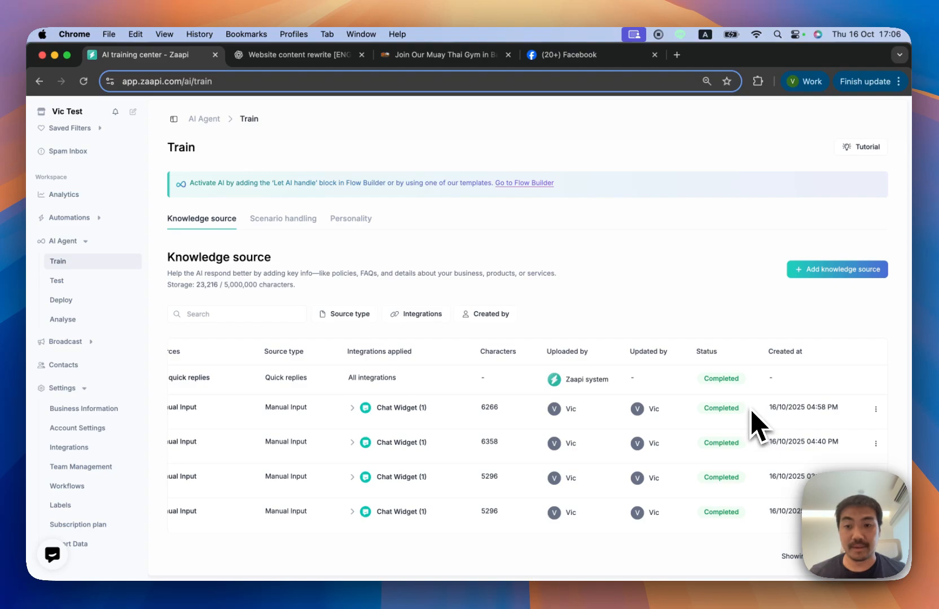
Step: Review the active refund and sales scenarios, the Muay Thai Gym admin personality and the knowledge source list
{"action": "left_click", "coordinate": [284, 224]}
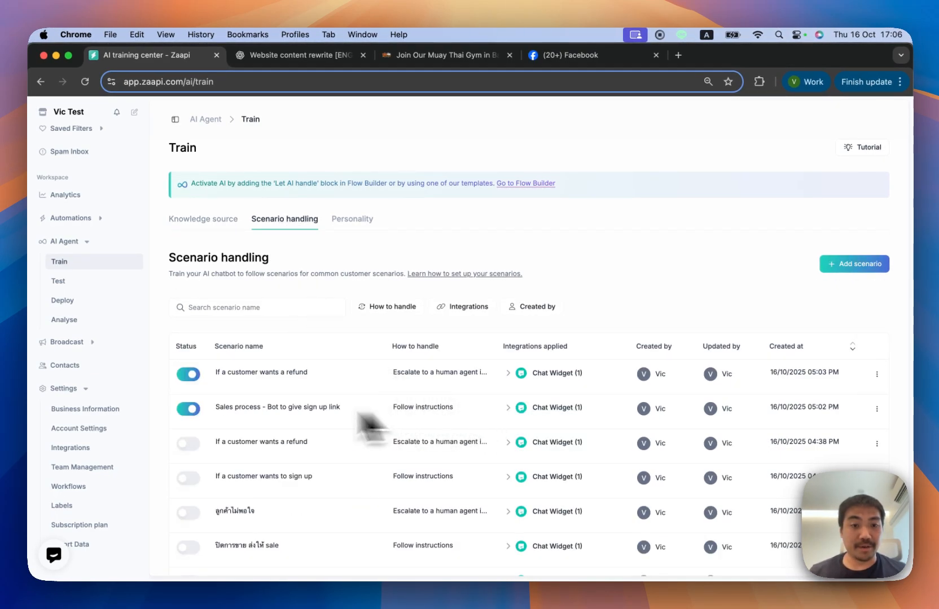
{"action": "left_click_drag", "start_coordinate": [216, 408], "coordinate": [368, 407]}
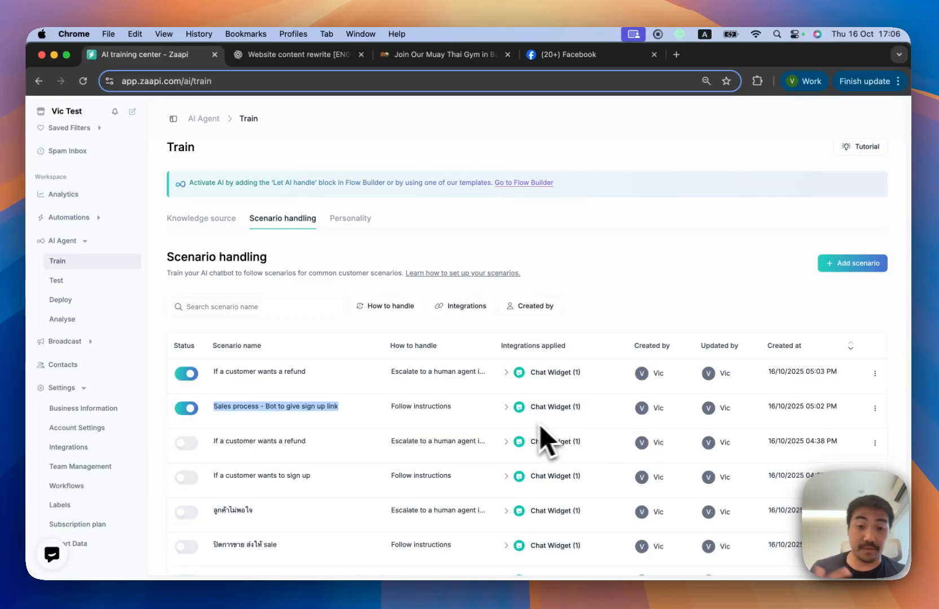
{"action": "left_click", "coordinate": [351, 217]}
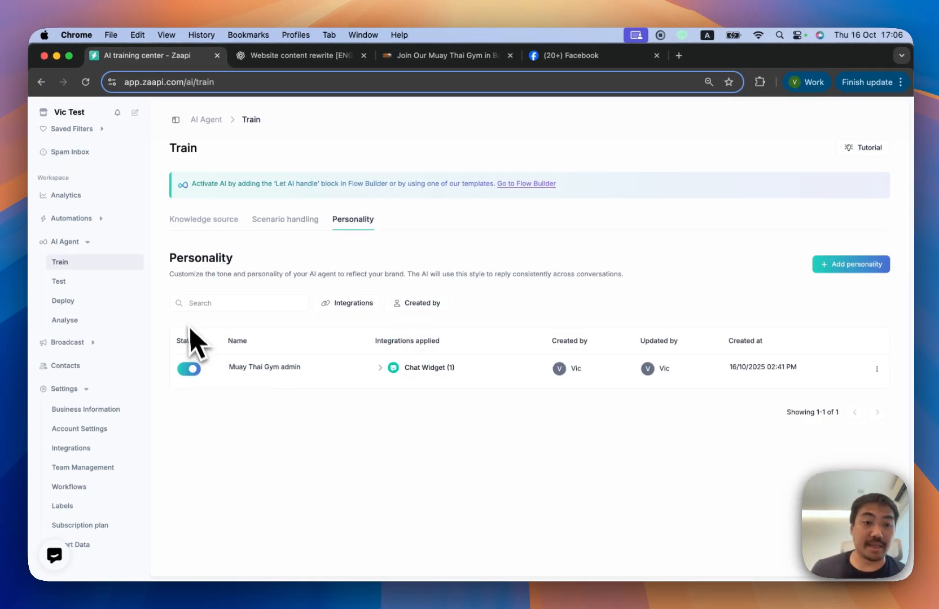
{"action": "left_click", "coordinate": [198, 223]}
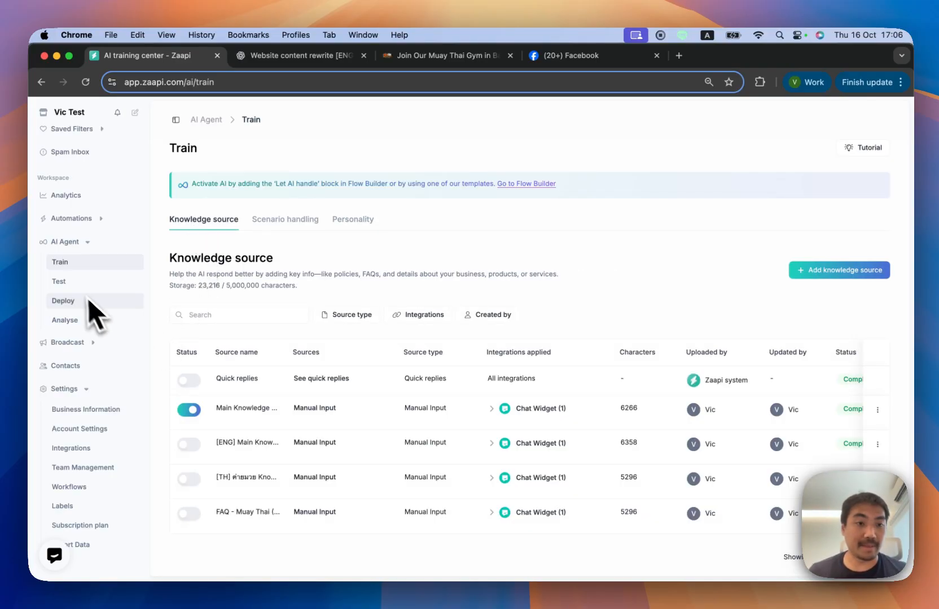
Step: Open the AI agent's test chat for the Chat Widget and send "Hey, it's my first time. what are your packages?"
{"action": "left_click", "coordinate": [116, 281]}
{"action": "left_click", "coordinate": [373, 248]}
{"action": "left_click", "coordinate": [384, 287]}
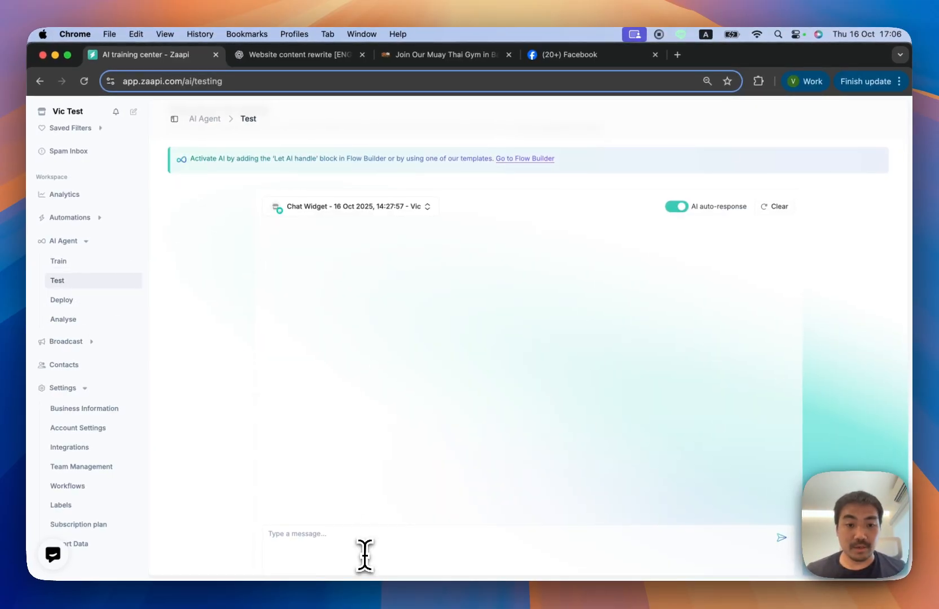
{"action": "left_click", "coordinate": [306, 530]}
{"action": "type", "text": "He"}
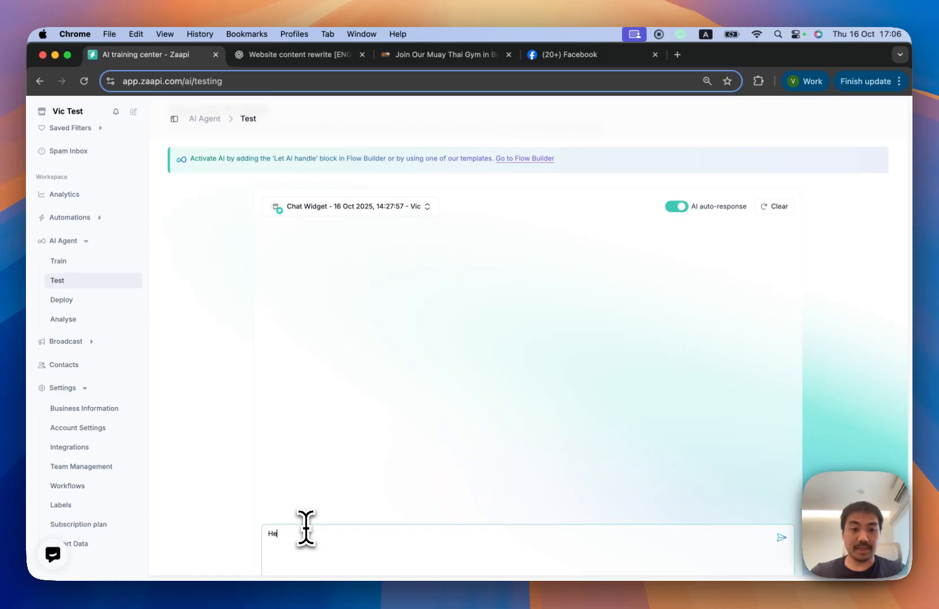
{"action": "type", "text": "y, it's m"}
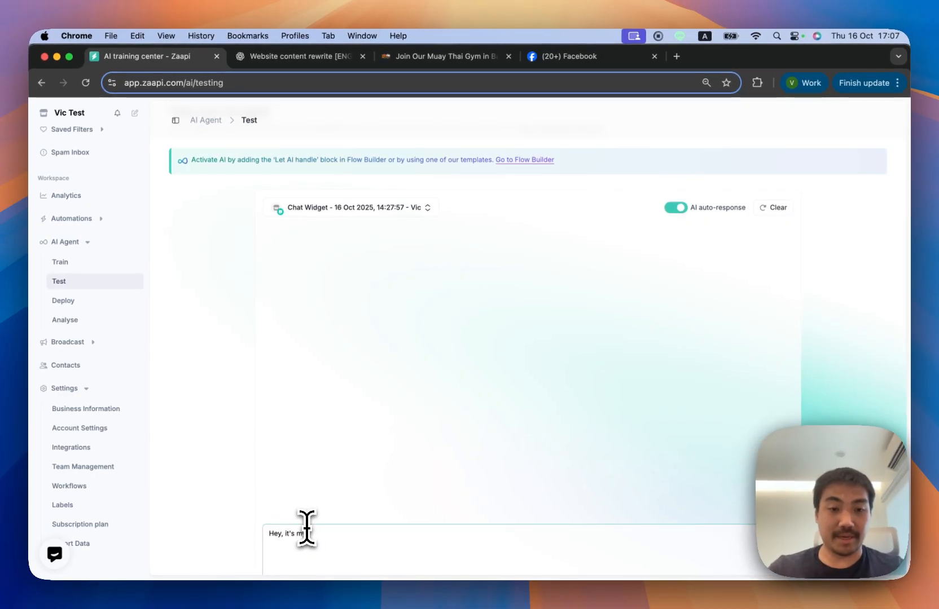
{"action": "type", "text": "y first time. what are your packages?"}
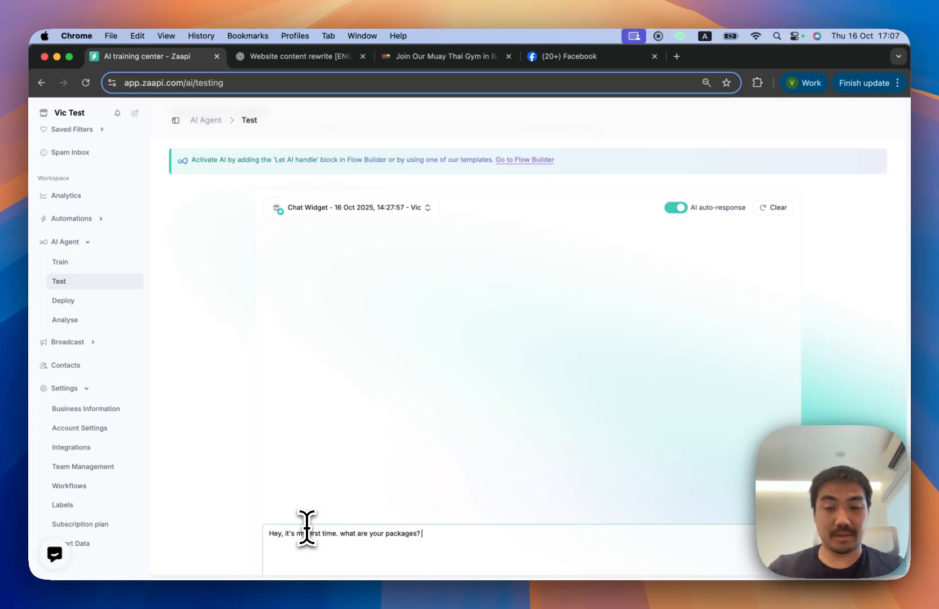
{"action": "key", "text": "Return"}
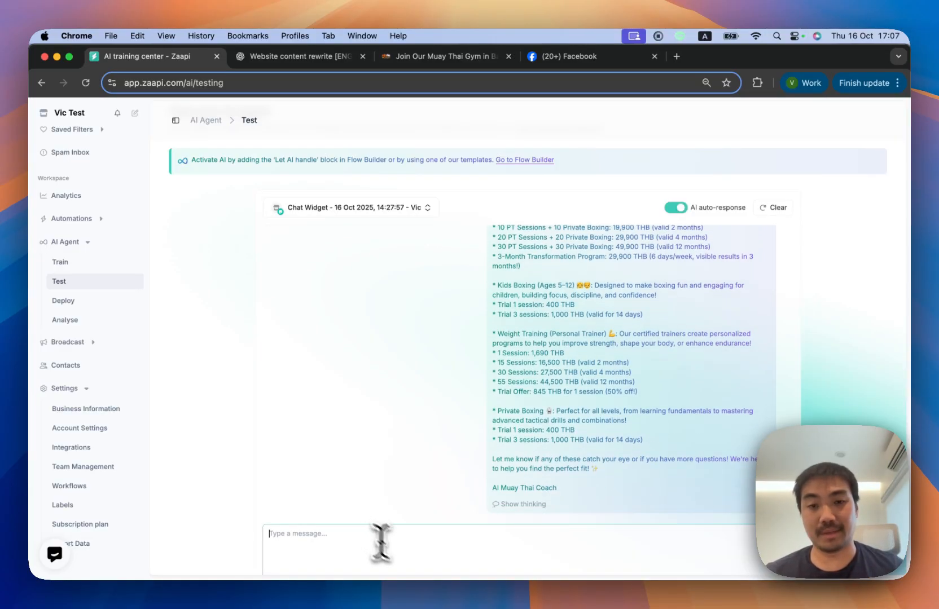
Step: Read through the AI's reply about packages and examine the tone of its opening lines
{"action": "scroll", "coordinate": [527, 356], "scroll_direction": "up", "scroll_amount": 3}
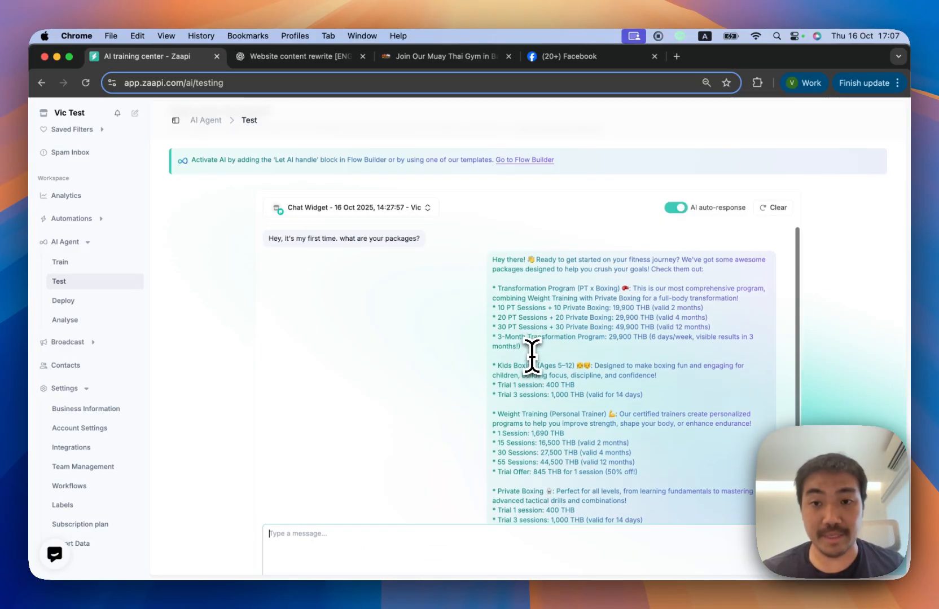
{"action": "scroll", "coordinate": [559, 297], "scroll_direction": "down", "scroll_amount": 4}
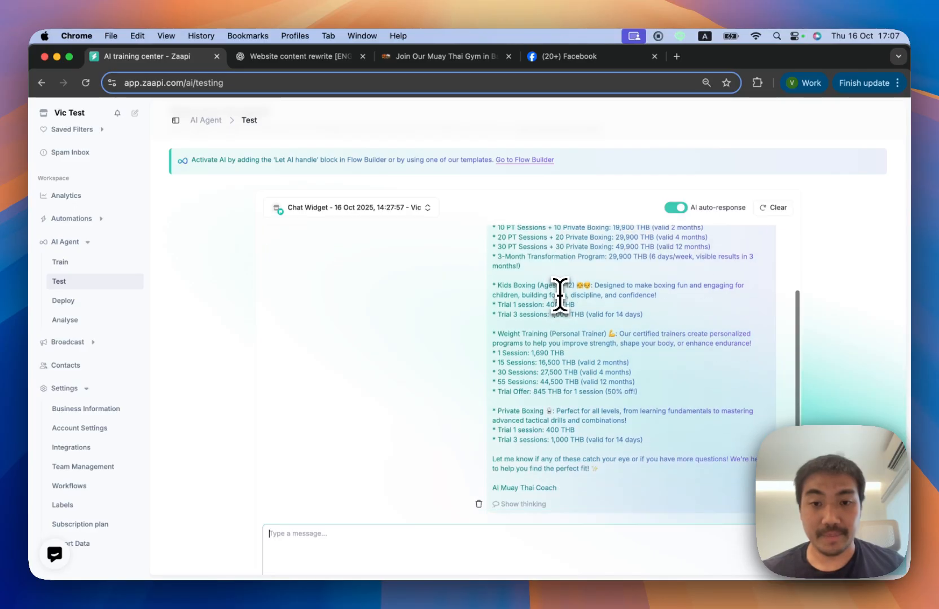
{"action": "scroll", "coordinate": [657, 431], "scroll_direction": "up", "scroll_amount": 2}
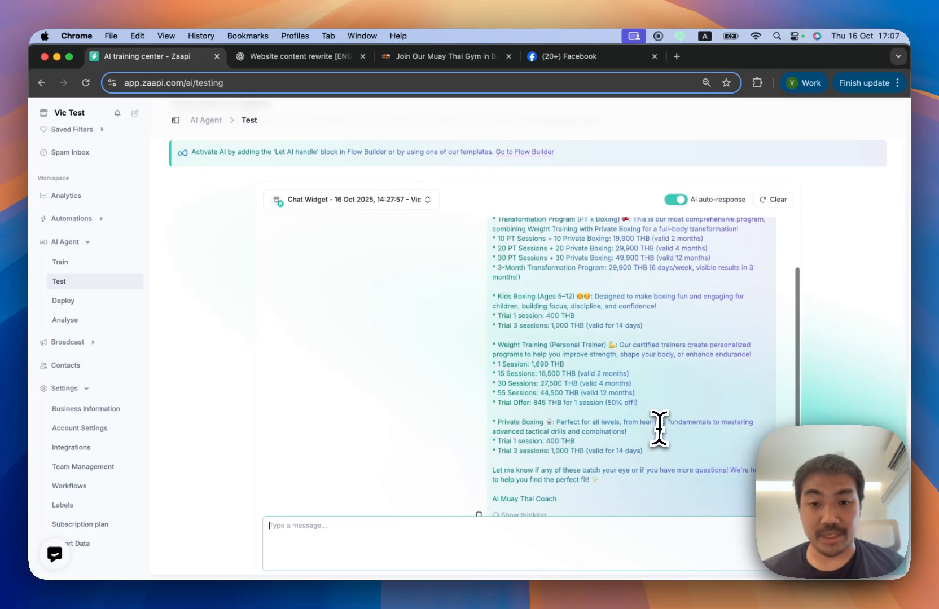
{"action": "scroll", "coordinate": [661, 428], "scroll_direction": "up", "scroll_amount": 3}
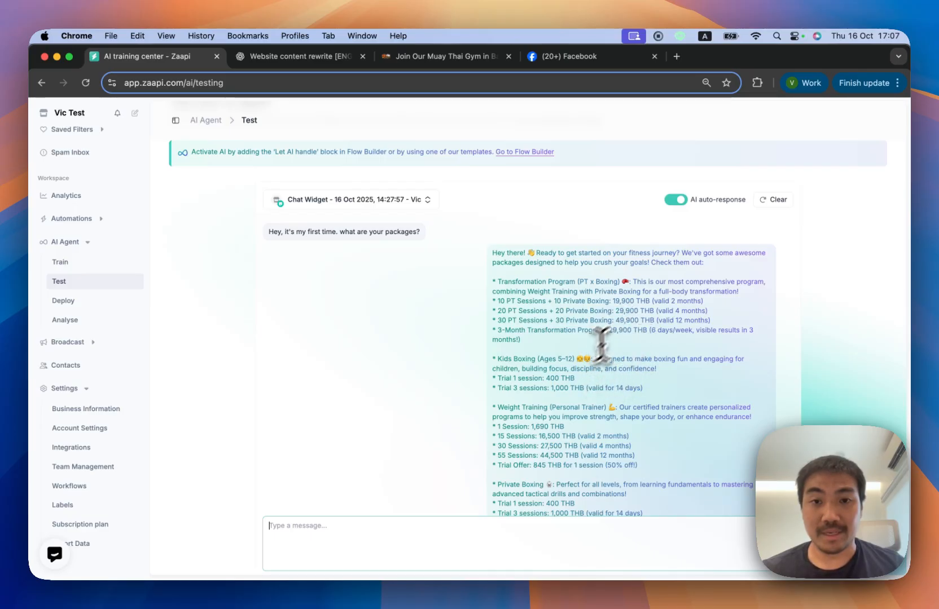
{"action": "left_click_drag", "start_coordinate": [704, 253], "coordinate": [758, 252]}
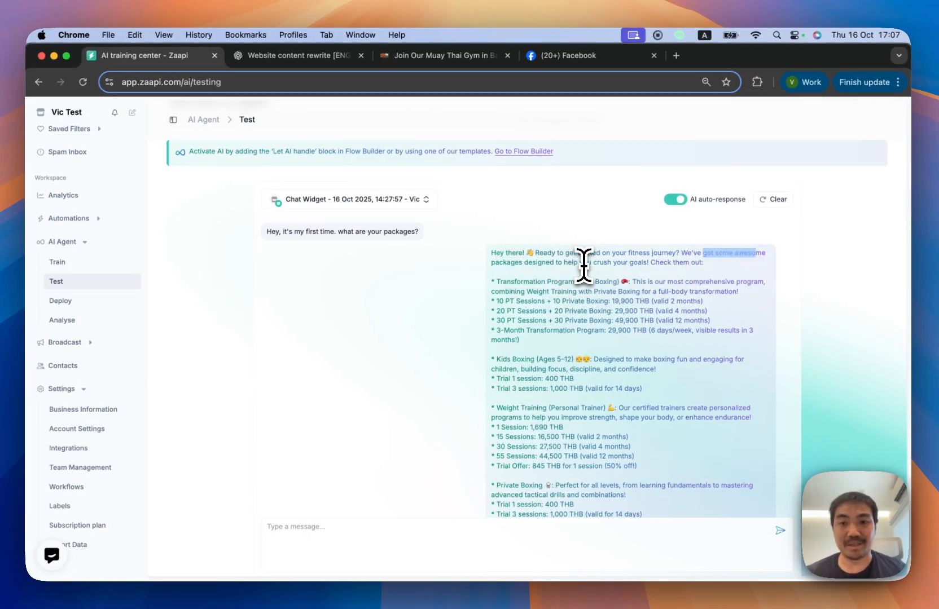
{"action": "left_click_drag", "start_coordinate": [580, 262], "coordinate": [637, 263]}
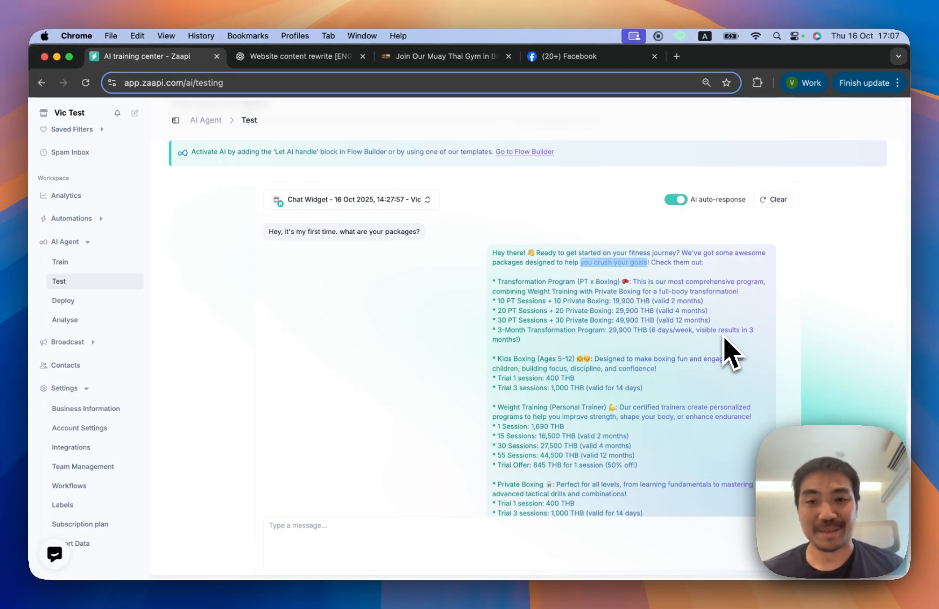
Step: Examine the emojis, bullet-pointed package lists and signature in the AI's reply against the personality guidelines
{"action": "left_click", "coordinate": [718, 338]}
{"action": "scroll", "coordinate": [608, 349], "scroll_direction": "down", "scroll_amount": 1}
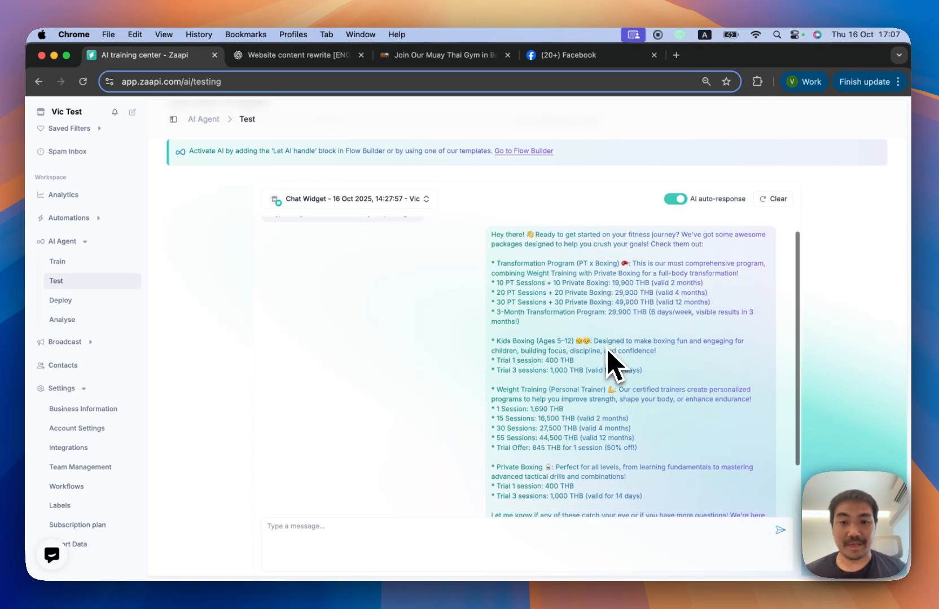
{"action": "scroll", "coordinate": [608, 352], "scroll_direction": "up", "scroll_amount": 1}
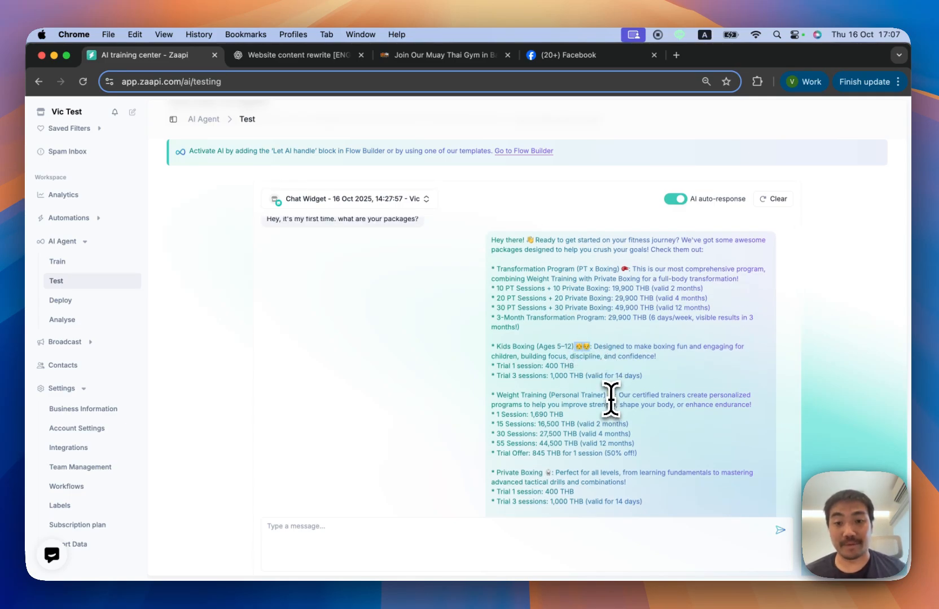
{"action": "scroll", "coordinate": [624, 296], "scroll_direction": "down", "scroll_amount": 3}
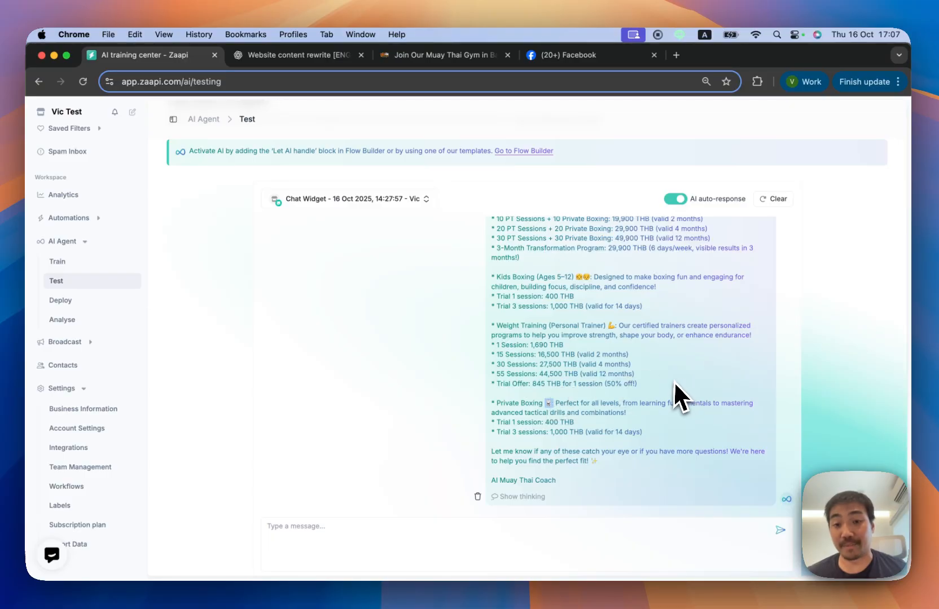
{"action": "scroll", "coordinate": [677, 393], "scroll_direction": "down", "scroll_amount": 1}
{"action": "left_click_drag", "start_coordinate": [625, 461], "coordinate": [517, 251]}
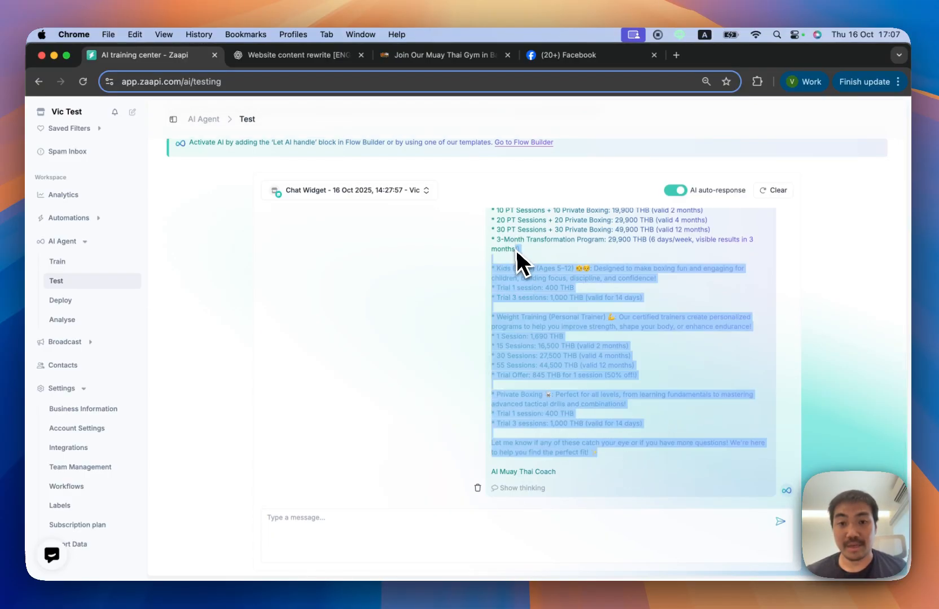
{"action": "left_click", "coordinate": [681, 292]}
{"action": "scroll", "coordinate": [683, 292], "scroll_direction": "up", "scroll_amount": 3}
{"action": "scroll", "coordinate": [685, 290], "scroll_direction": "down", "scroll_amount": 1}
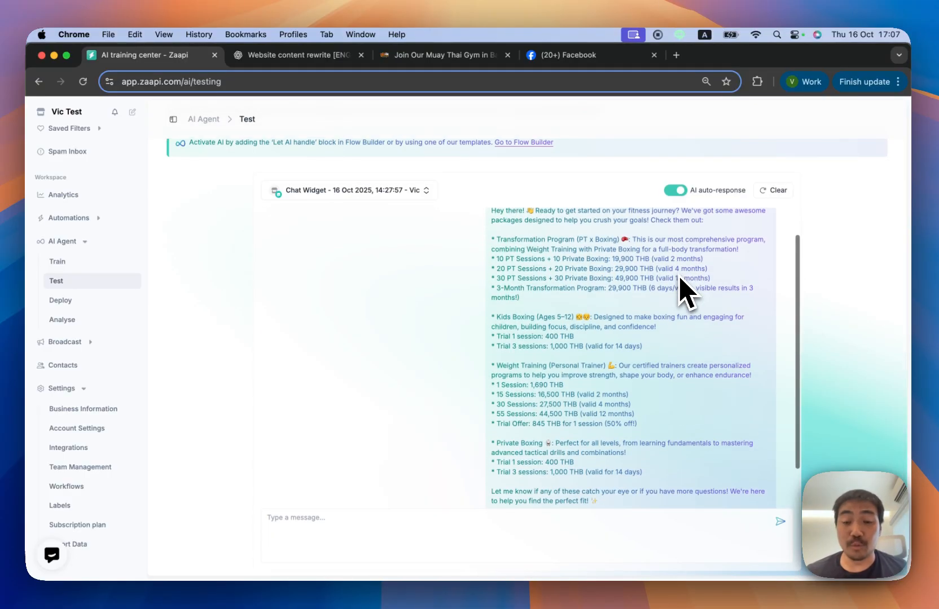
{"action": "scroll", "coordinate": [663, 361], "scroll_direction": "down", "scroll_amount": 3}
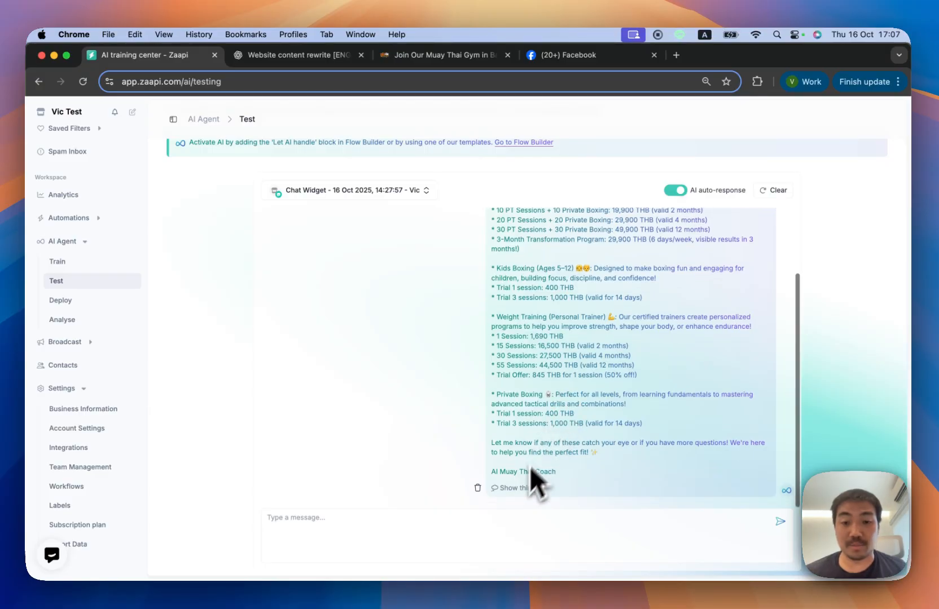
Step: Show the AI's thinking for the packages reply and review its scenario check, retrieved knowledge sources and response generation instruction
{"action": "left_click", "coordinate": [520, 489]}
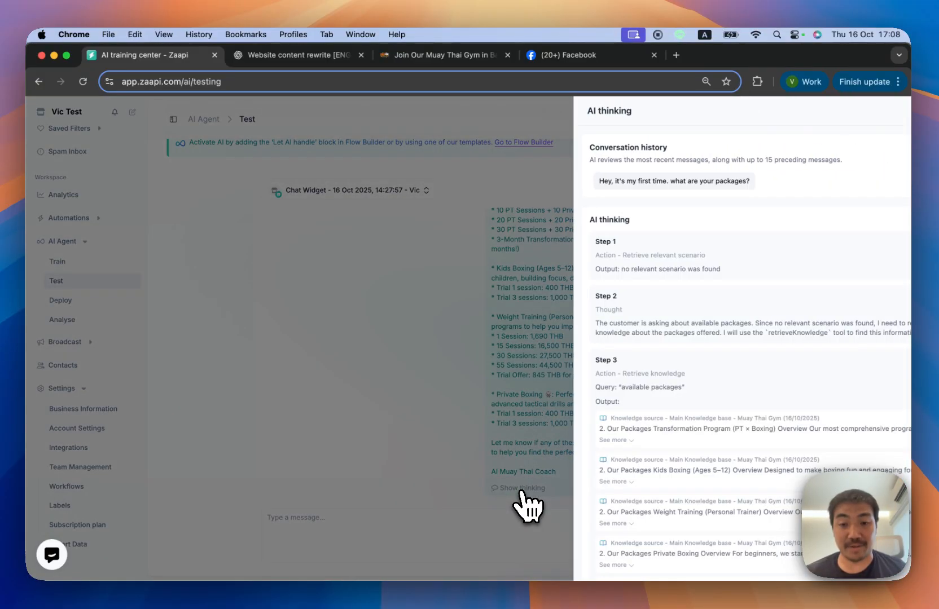
{"action": "scroll", "coordinate": [635, 217], "scroll_direction": "down", "scroll_amount": 5}
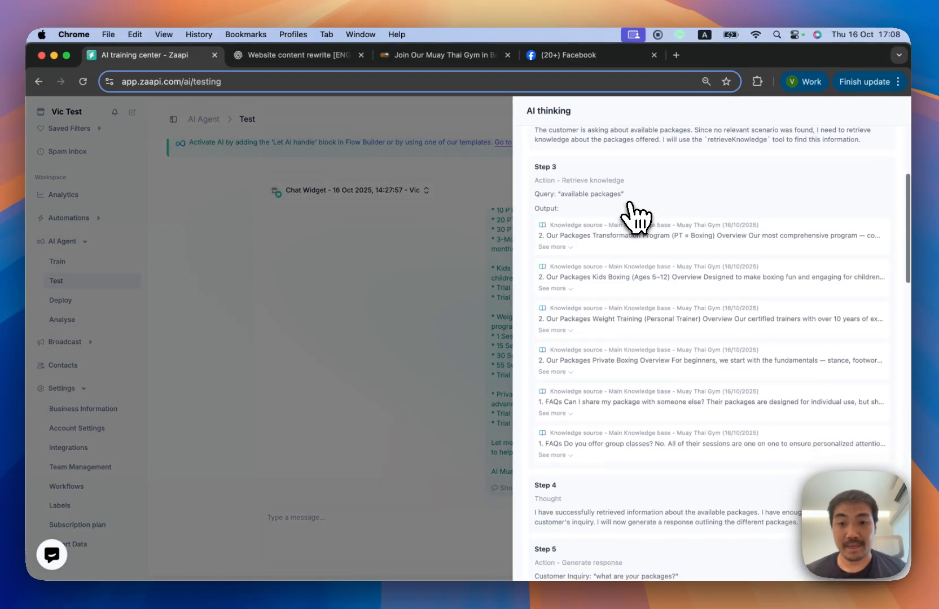
{"action": "scroll", "coordinate": [635, 218], "scroll_direction": "down", "scroll_amount": 10}
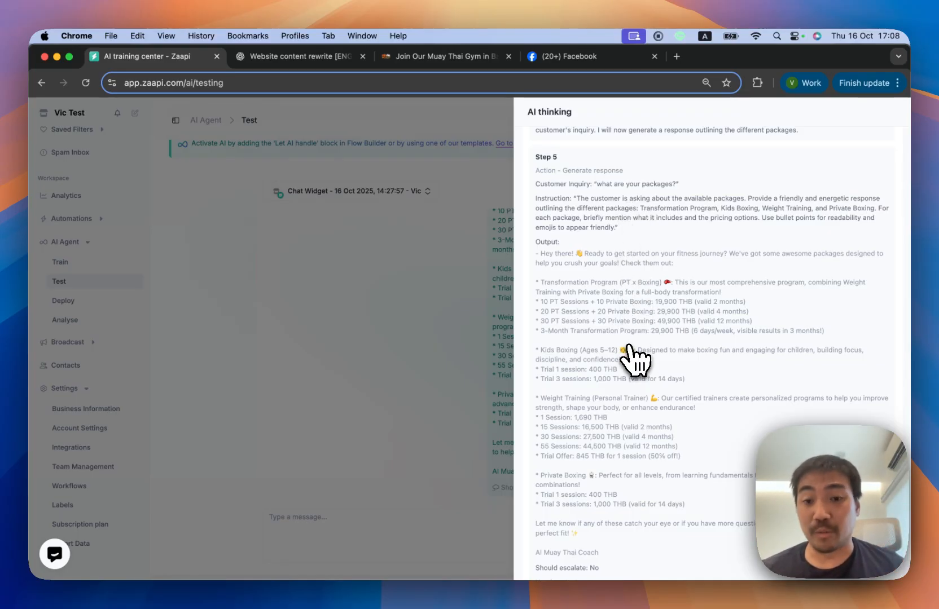
Step: Review the used contexts and the draft response check in the AI's thinking for the packages reply, and close it
{"action": "scroll", "coordinate": [629, 333], "scroll_direction": "down", "scroll_amount": 8}
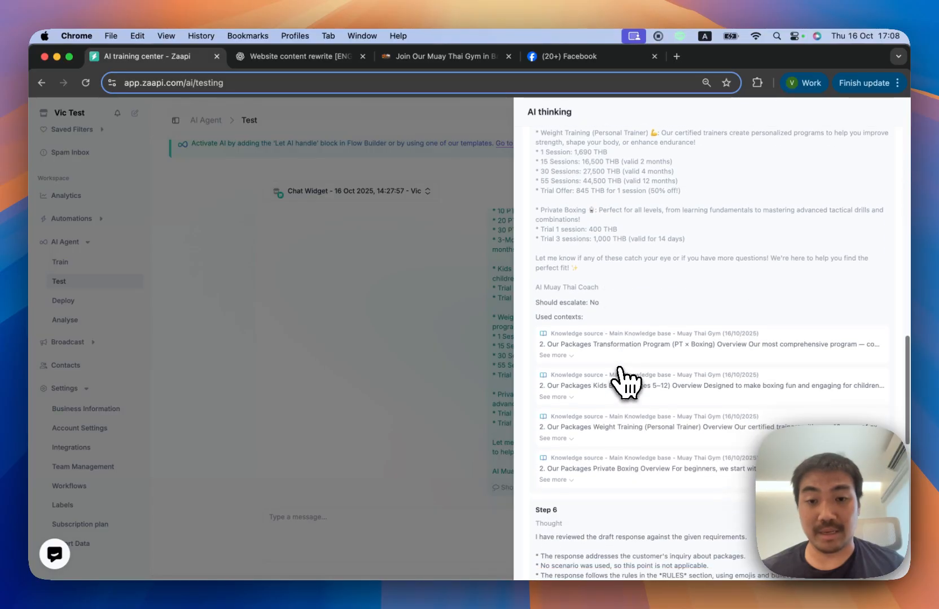
{"action": "scroll", "coordinate": [643, 445], "scroll_direction": "down", "scroll_amount": 4}
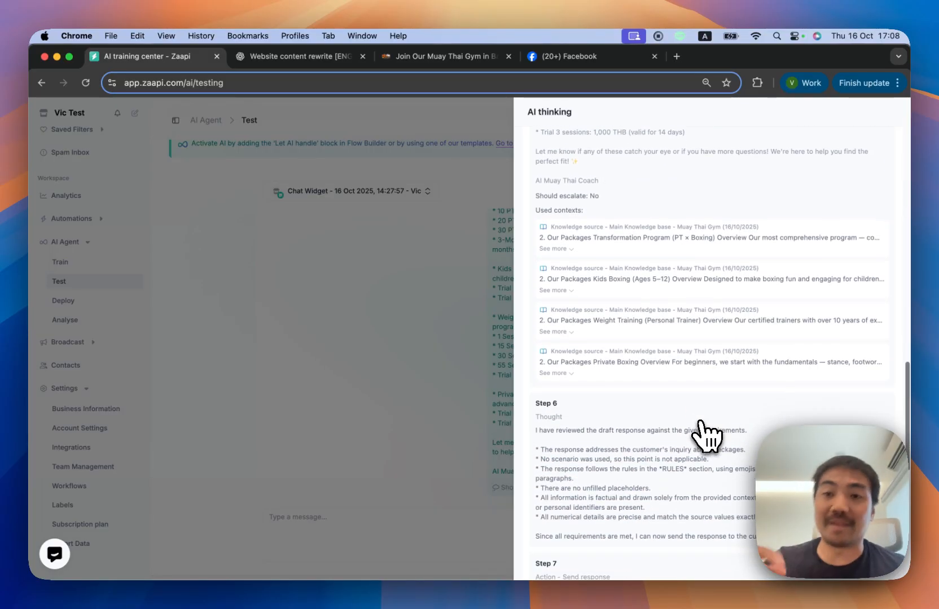
{"action": "scroll", "coordinate": [692, 394], "scroll_direction": "down", "scroll_amount": 5}
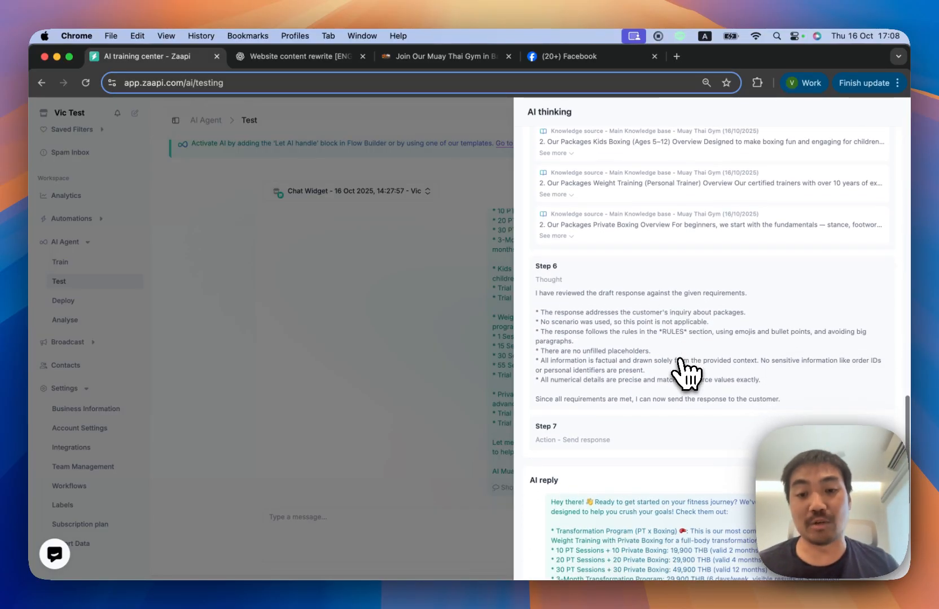
{"action": "scroll", "coordinate": [686, 373], "scroll_direction": "up", "scroll_amount": 15}
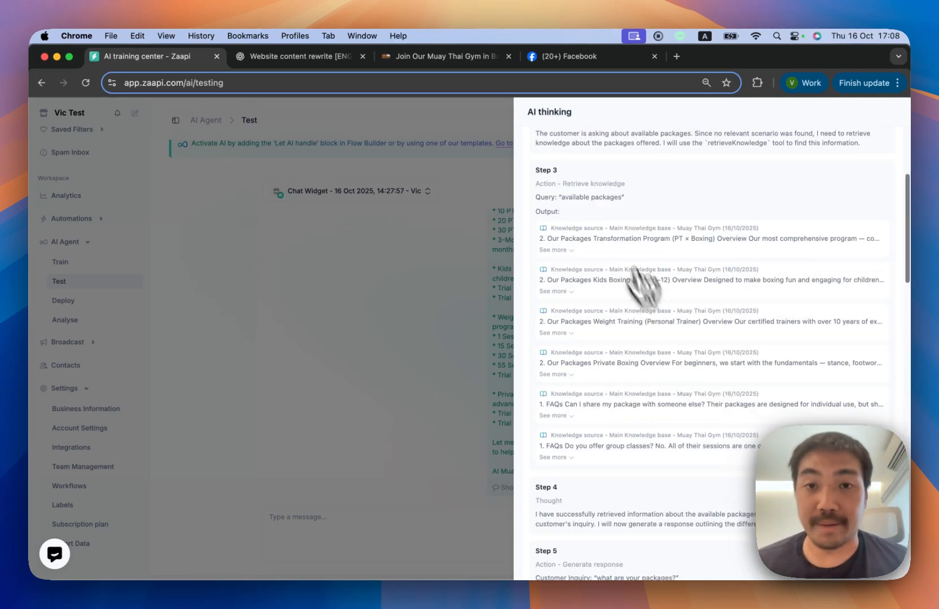
{"action": "left_click", "coordinate": [443, 251]}
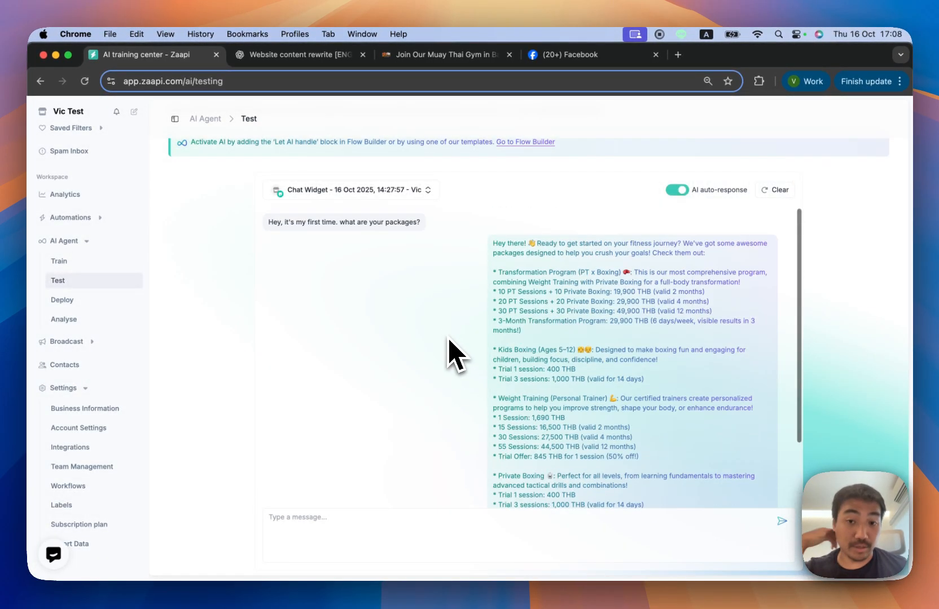
Step: Send the test message "Do you have parking? what's your opening time? and is there a package for kids?"
{"action": "scroll", "coordinate": [448, 347], "scroll_direction": "down", "scroll_amount": 3}
{"action": "left_click", "coordinate": [388, 522]}
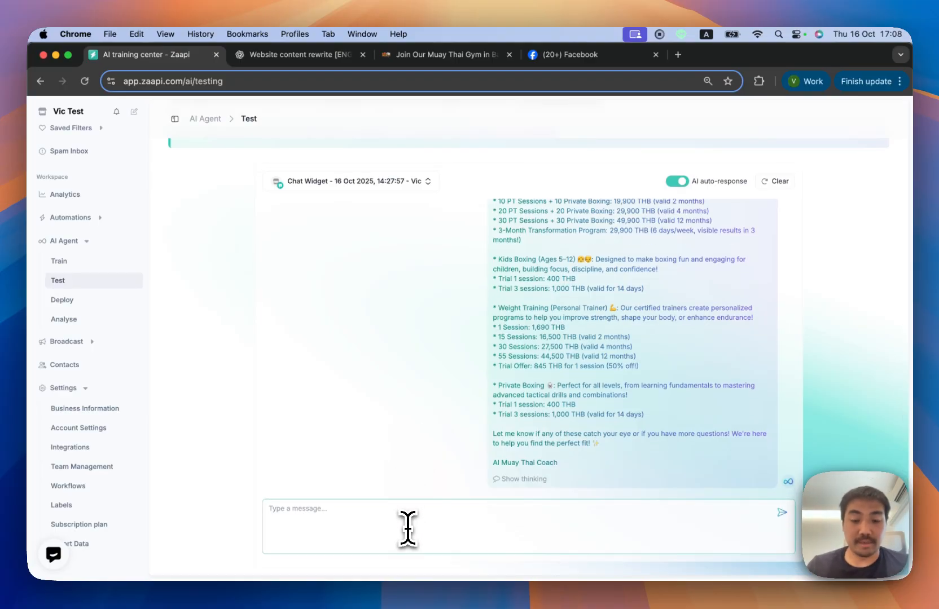
{"action": "type", "text": "Do yo"}
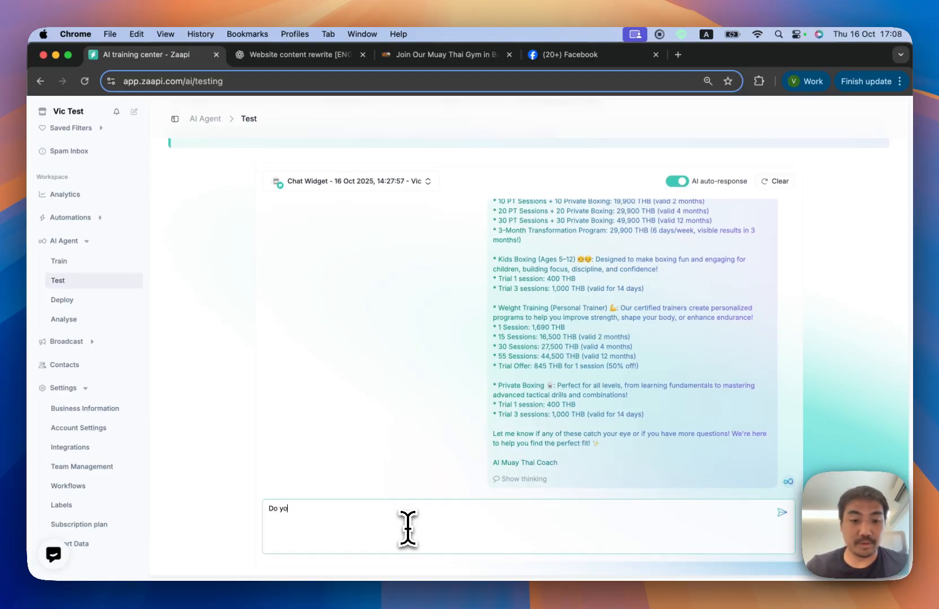
{"action": "type", "text": "u have parking?"}
{"action": "type", "text": " what"}
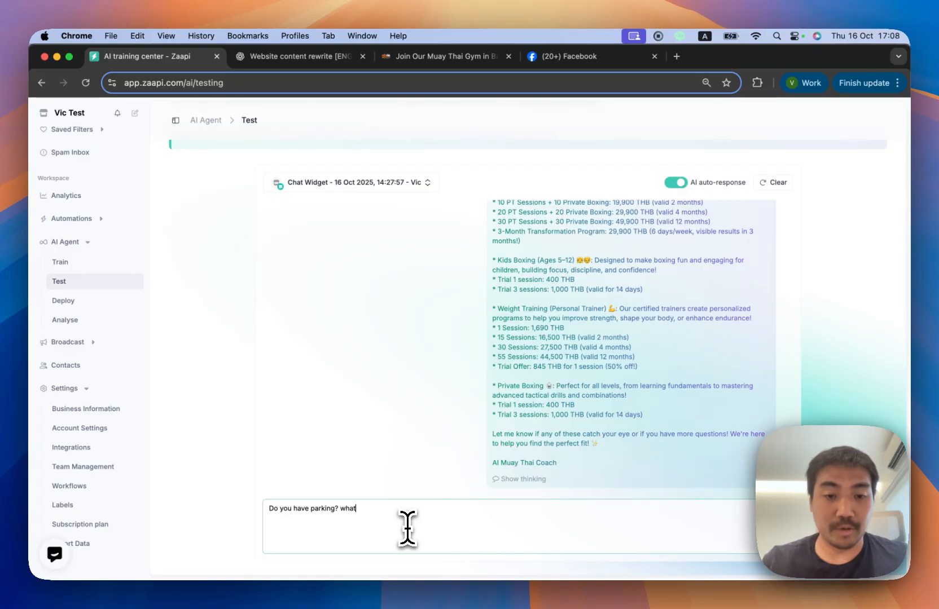
{"action": "type", "text": "'s your opent"}
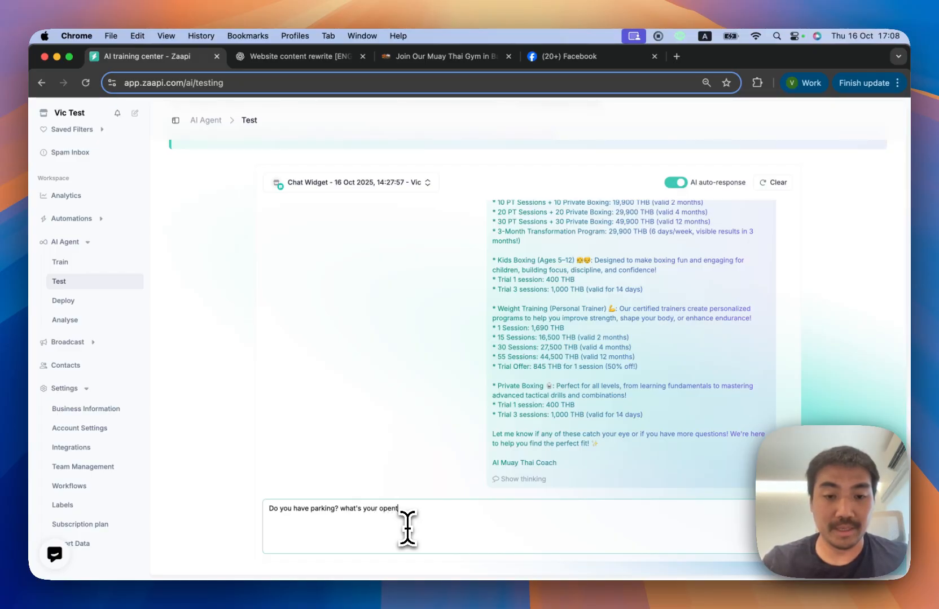
{"action": "key", "text": "BackSpace"}
{"action": "type", "text": "ing time? and is there a"}
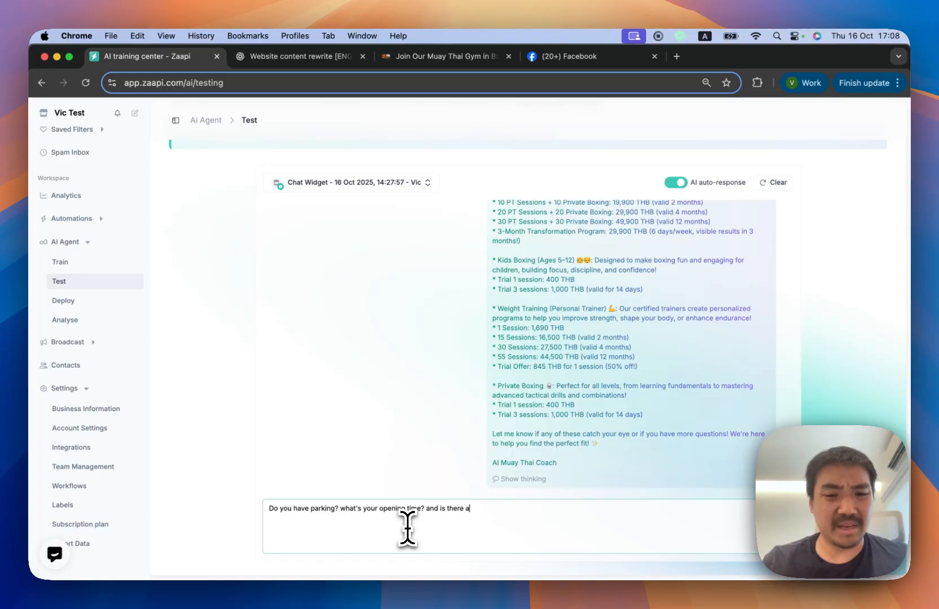
{"action": "type", "text": " package for "}
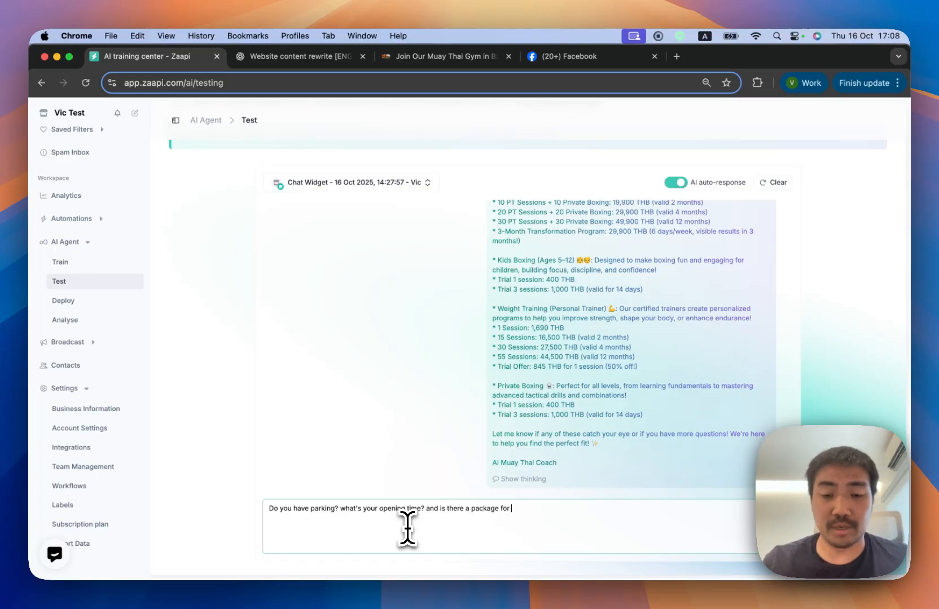
{"action": "type", "text": "kids?"}
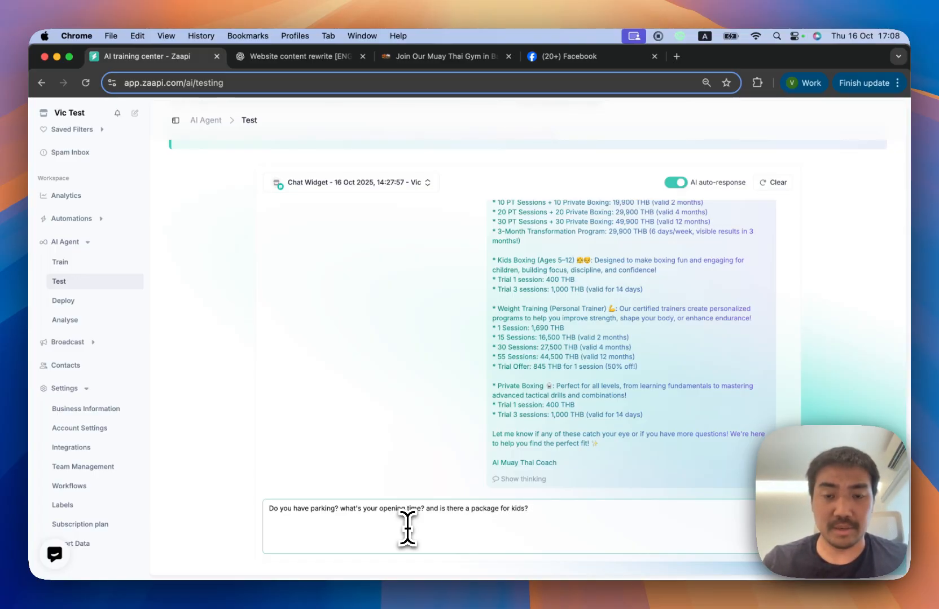
{"action": "key", "text": "Return"}
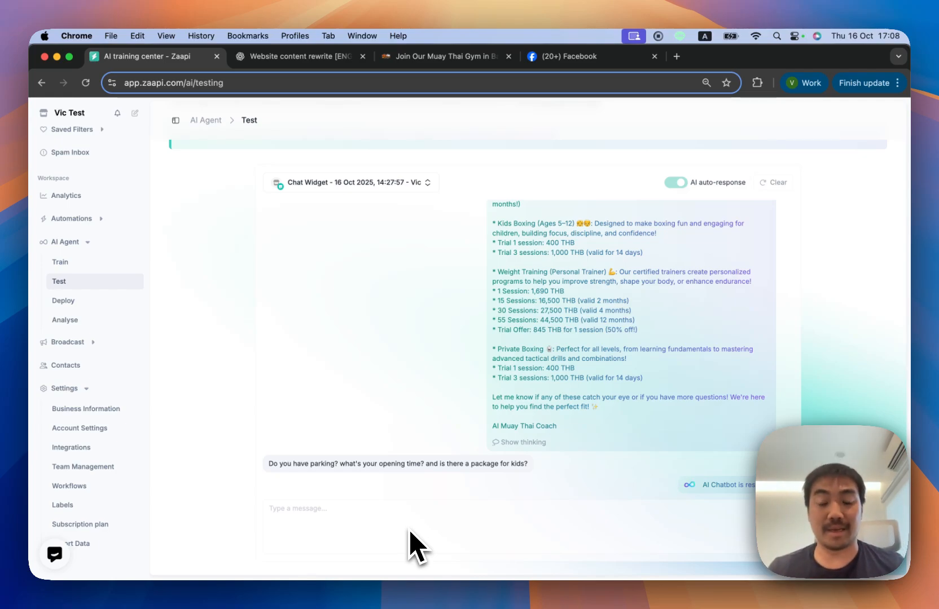
Step: Read the AI's reply on parking, opening hours and kids packages, checking that each of the three questions is answered
{"action": "scroll", "coordinate": [423, 401], "scroll_direction": "up", "scroll_amount": 10}
{"action": "scroll", "coordinate": [422, 399], "scroll_direction": "down", "scroll_amount": 10}
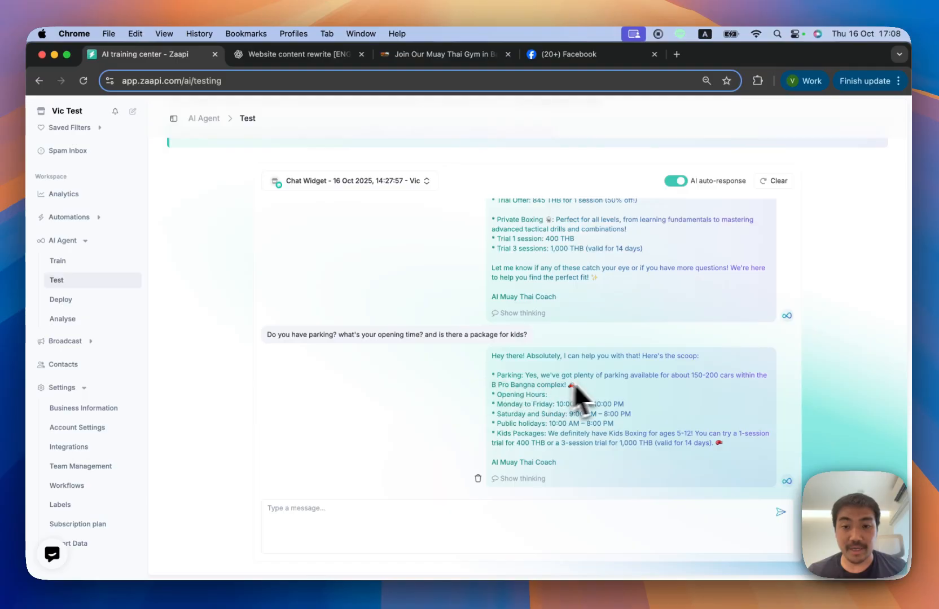
{"action": "left_click_drag", "start_coordinate": [632, 423], "coordinate": [473, 402]}
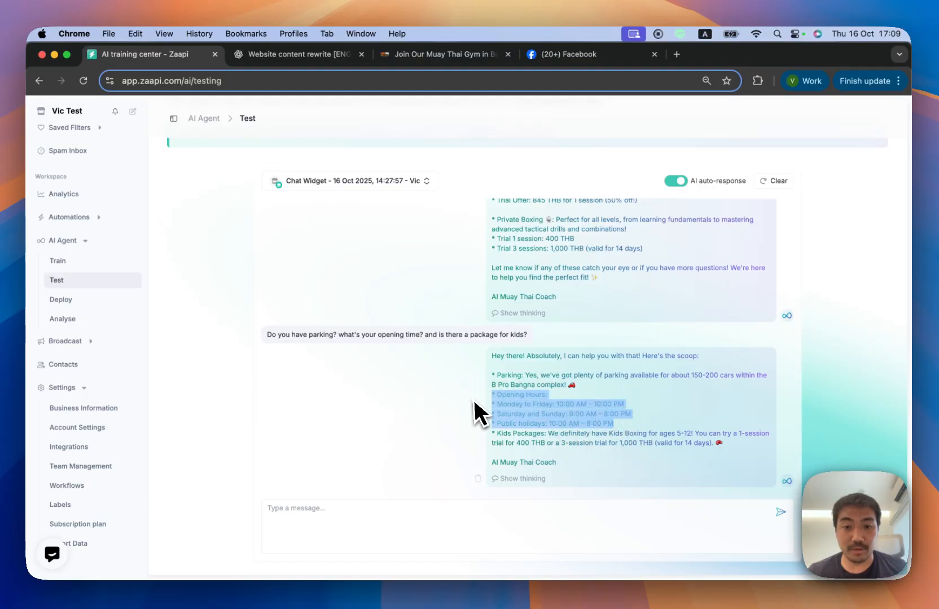
{"action": "left_click", "coordinate": [595, 446]}
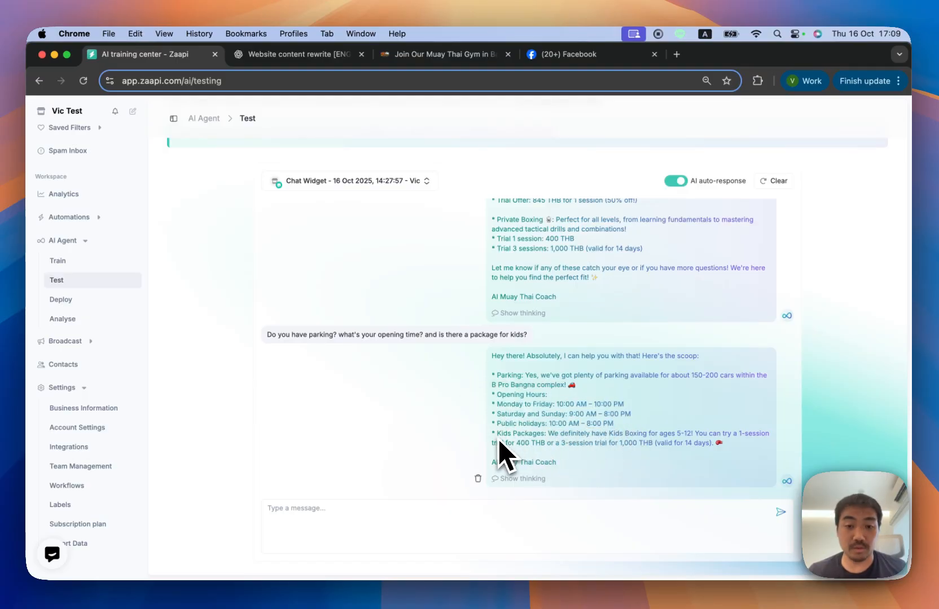
{"action": "left_click_drag", "start_coordinate": [725, 443], "coordinate": [497, 432]}
Step: Send the test message "Ohh awesome! how do I sign up?"
{"action": "left_click", "coordinate": [418, 529]}
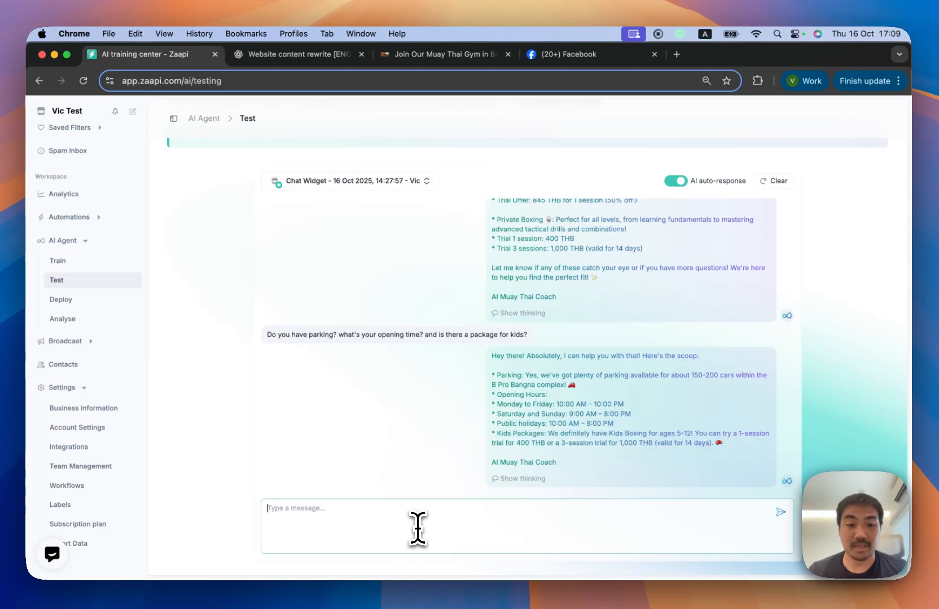
{"action": "type", "text": "Ohh aw"}
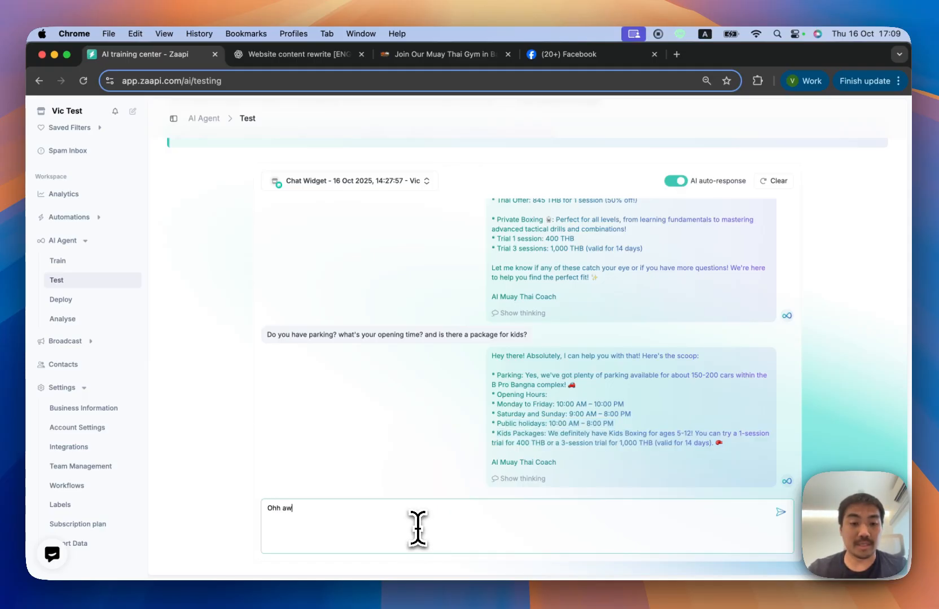
{"action": "type", "text": "esome! how "}
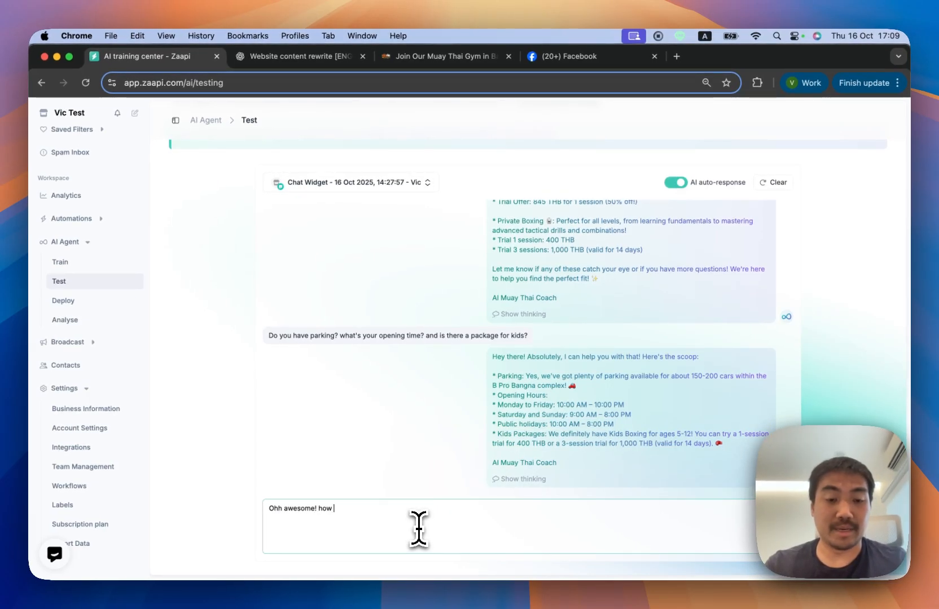
{"action": "type", "text": "do I sign up?"}
{"action": "key", "text": "Return"}
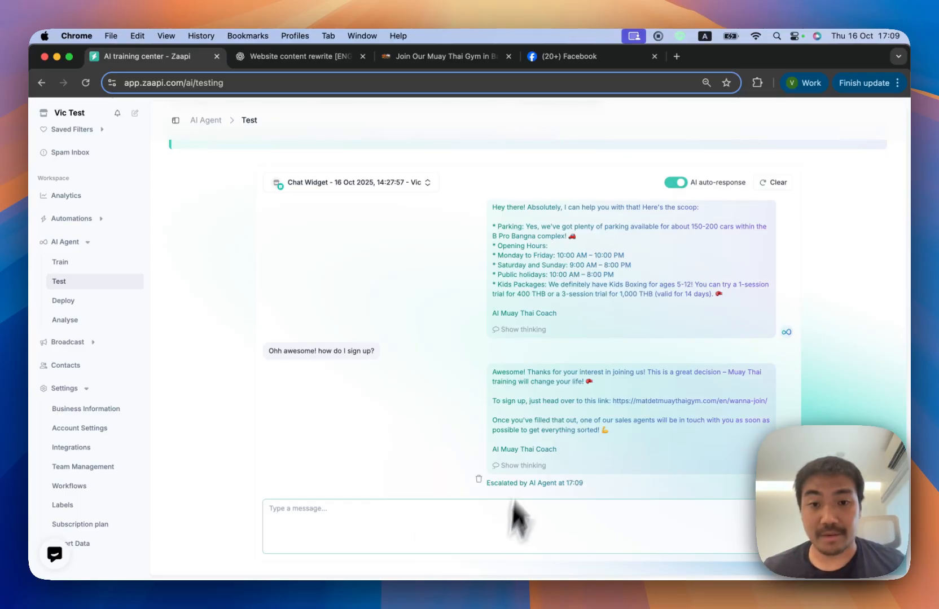
Step: Examine the thank-you wording, sign-up link and sales agent follow-up sentence in the AI's sign-up reply
{"action": "left_click_drag", "start_coordinate": [545, 377], "coordinate": [652, 385]}
{"action": "left_click", "coordinate": [654, 385]}
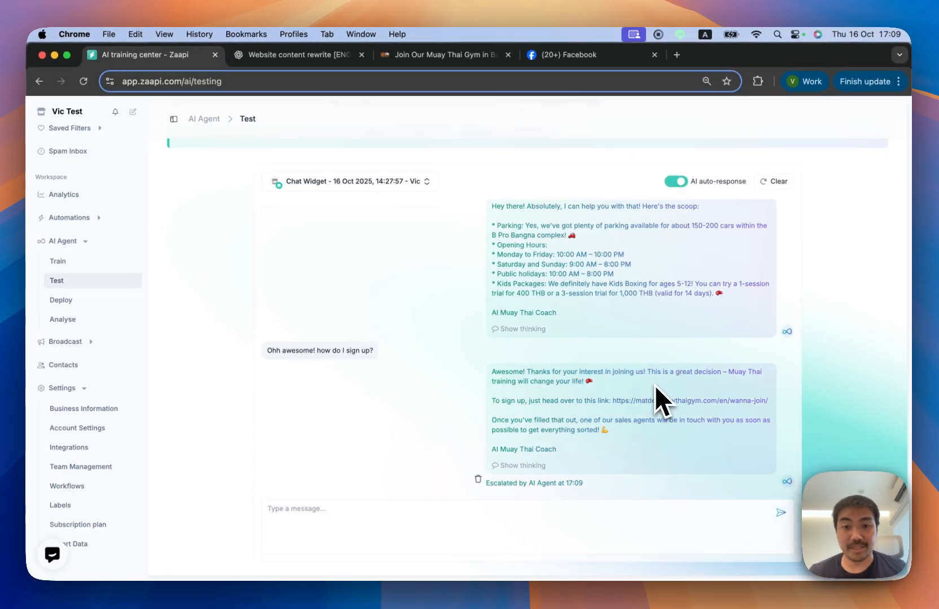
{"action": "left_click_drag", "start_coordinate": [727, 372], "coordinate": [746, 382]}
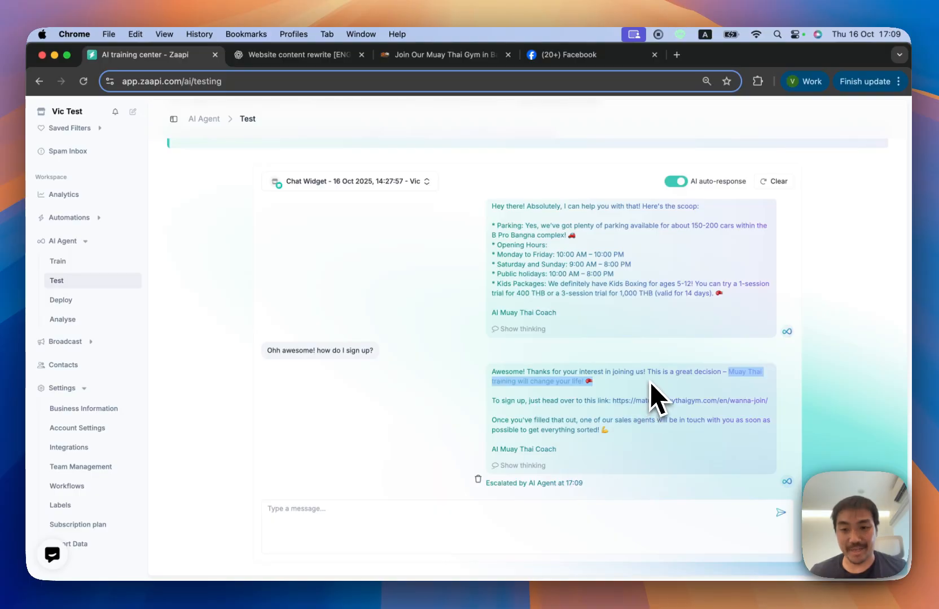
{"action": "left_click_drag", "start_coordinate": [649, 381], "coordinate": [547, 382]}
{"action": "left_click", "coordinate": [584, 420]}
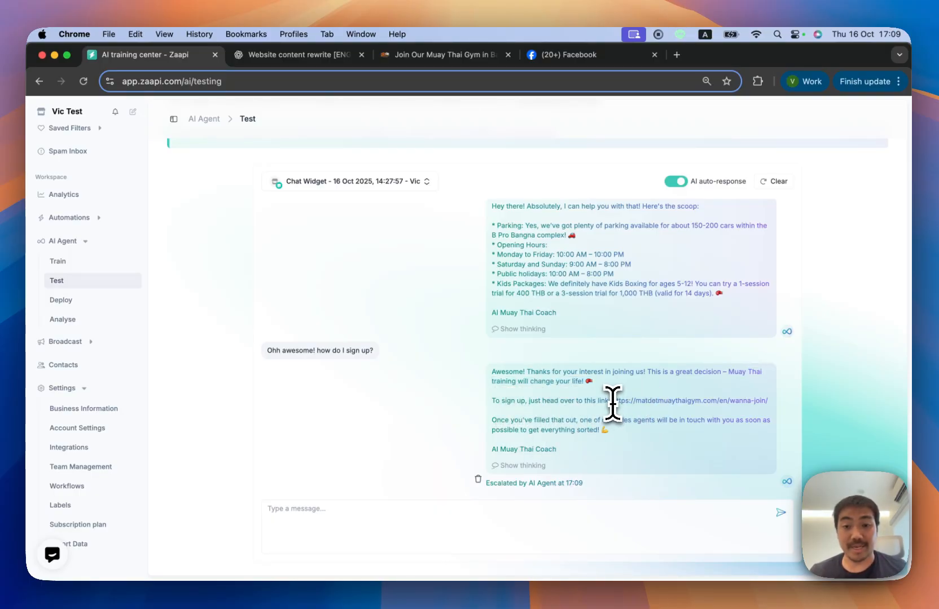
{"action": "left_click_drag", "start_coordinate": [613, 402], "coordinate": [777, 405]}
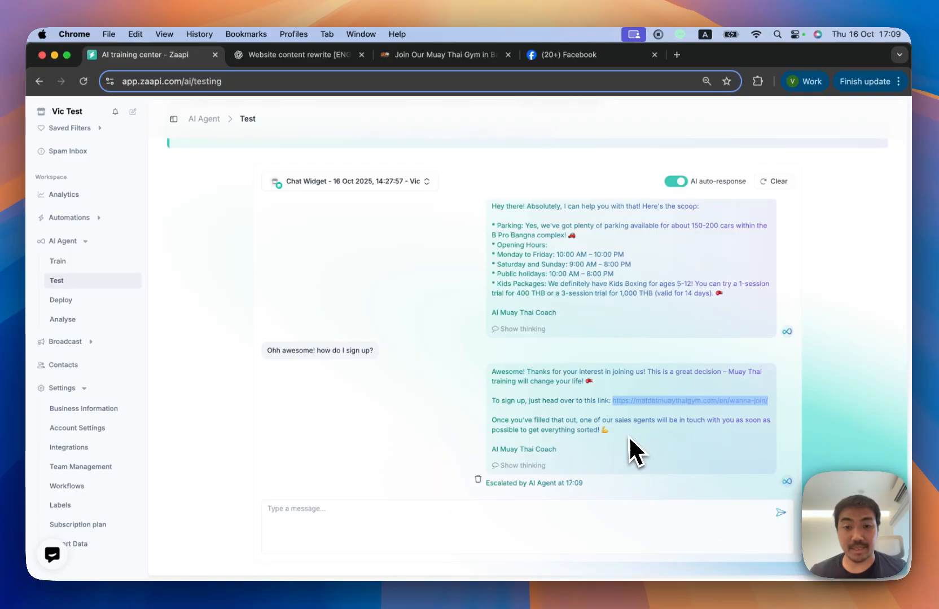
{"action": "left_click_drag", "start_coordinate": [629, 437], "coordinate": [490, 428]}
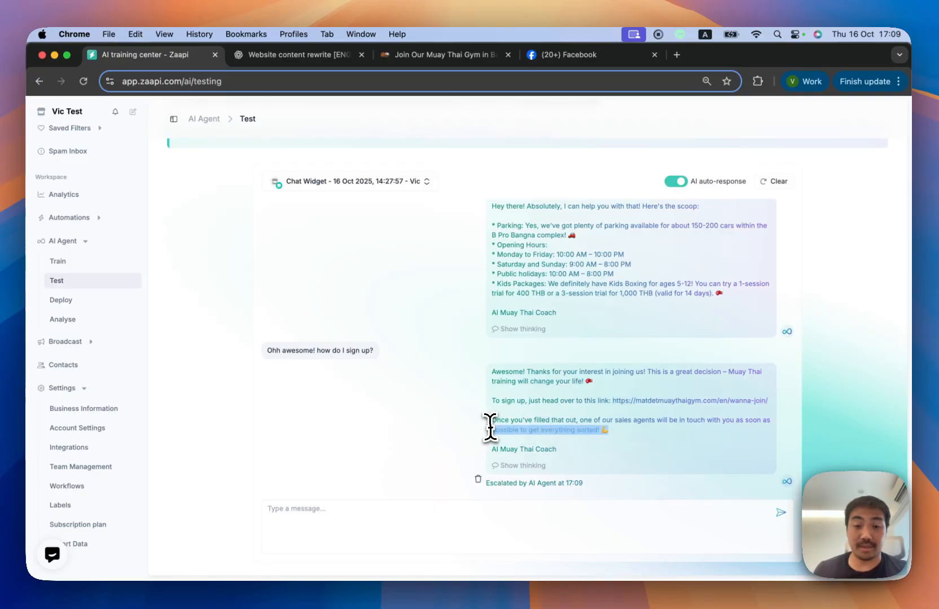
{"action": "left_click", "coordinate": [510, 373]}
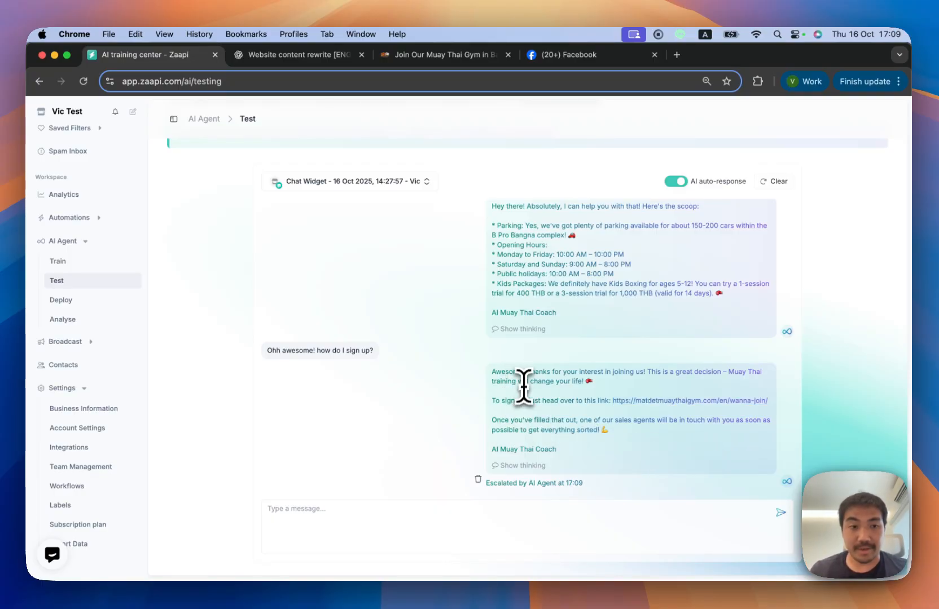
Step: Open the "Sales process - Bot to give sign up link" scenario in the training settings, review its reply instructions, and close it
{"action": "left_click", "coordinate": [115, 265]}
{"action": "left_click", "coordinate": [286, 220]}
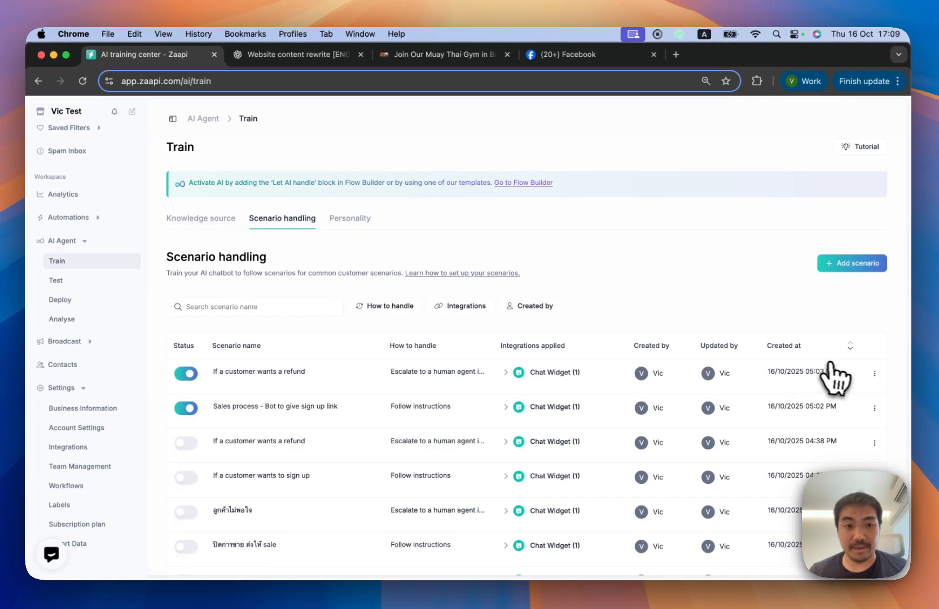
{"action": "left_click", "coordinate": [849, 428]}
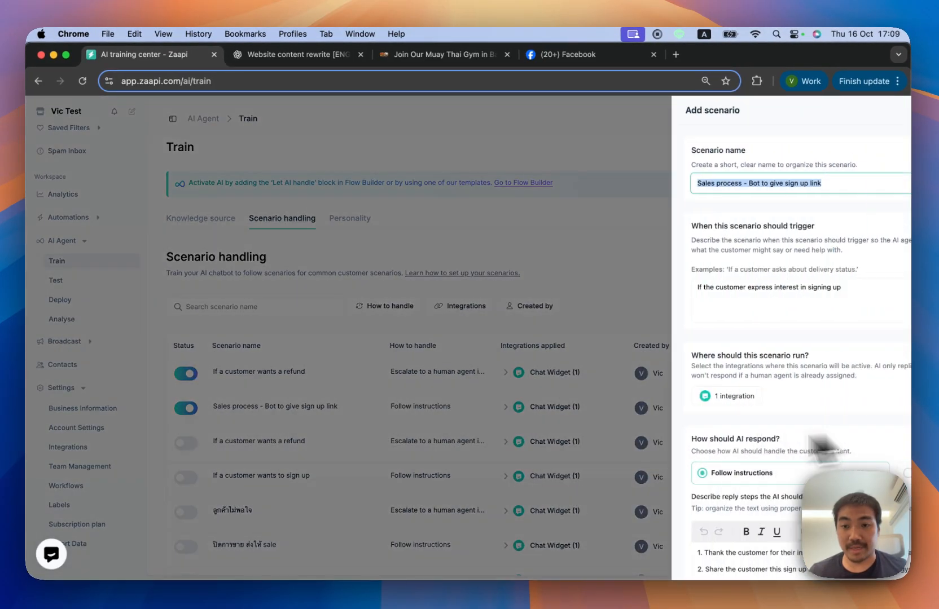
{"action": "scroll", "coordinate": [624, 383], "scroll_direction": "down", "scroll_amount": 3}
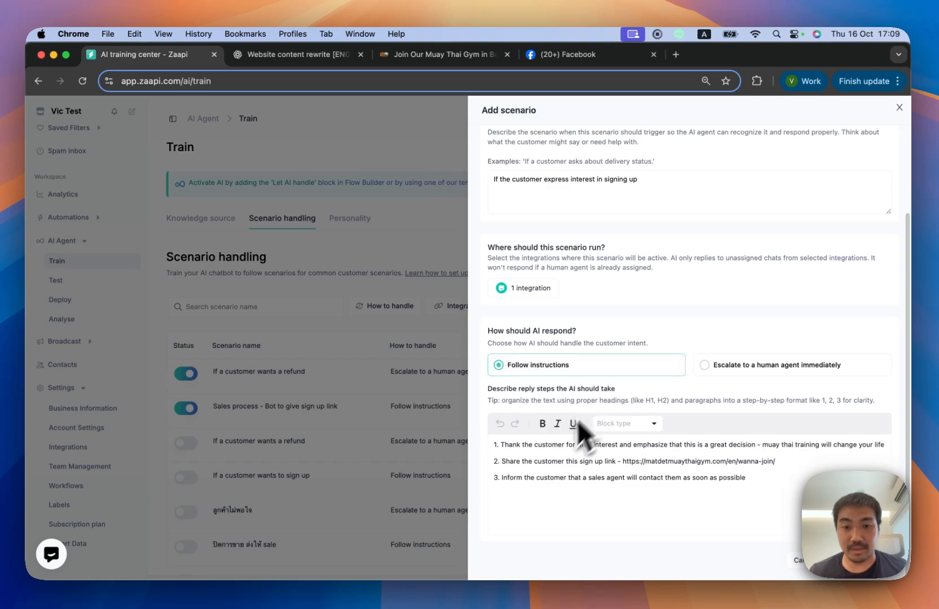
{"action": "left_click", "coordinate": [153, 378]}
Step: Reopen the Chat Widget conversation in the AI agent's test chat and examine the escalation notice below the sign-up reply
{"action": "left_click", "coordinate": [67, 281]}
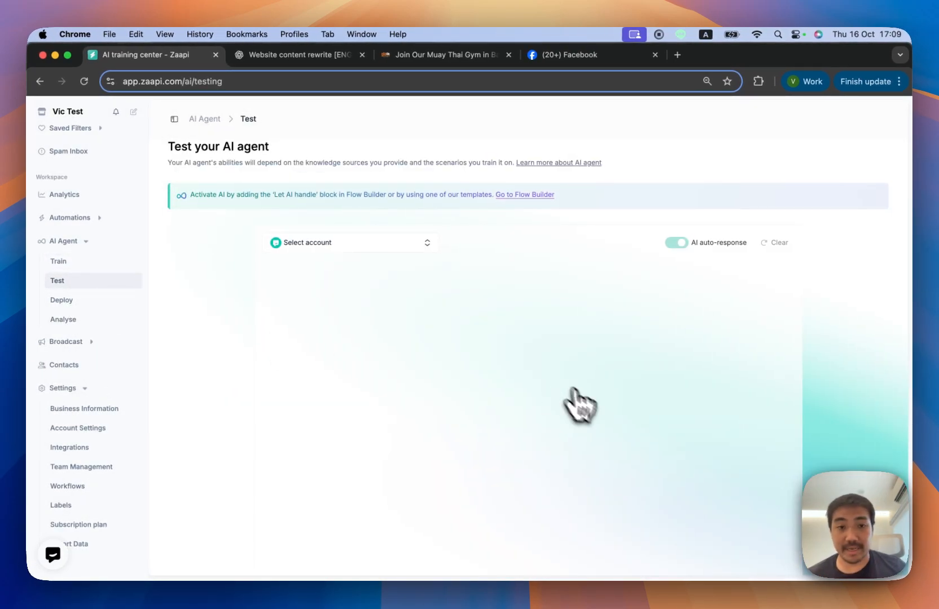
{"action": "left_click", "coordinate": [390, 242]}
{"action": "left_click", "coordinate": [359, 289]}
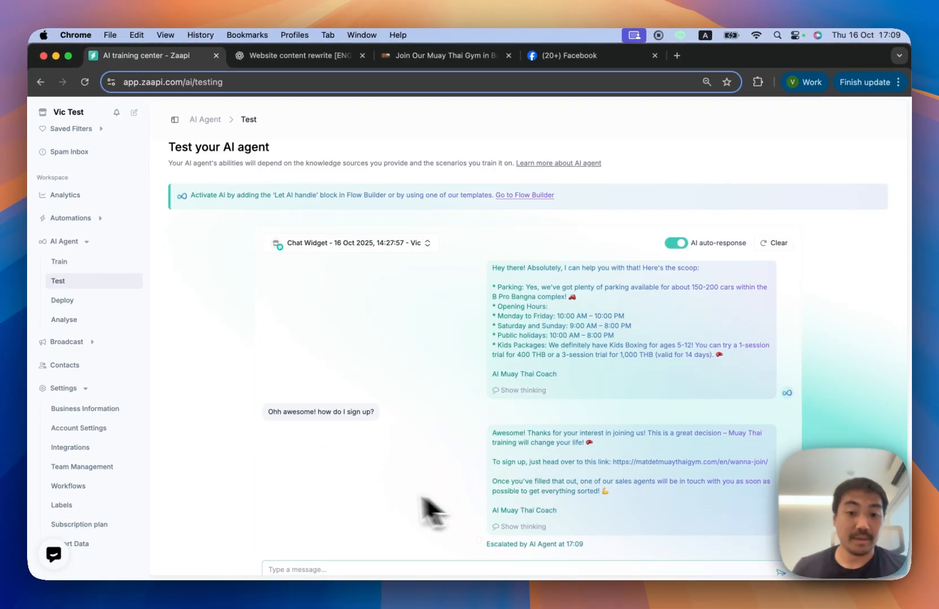
{"action": "scroll", "coordinate": [367, 465], "scroll_direction": "down", "scroll_amount": 2}
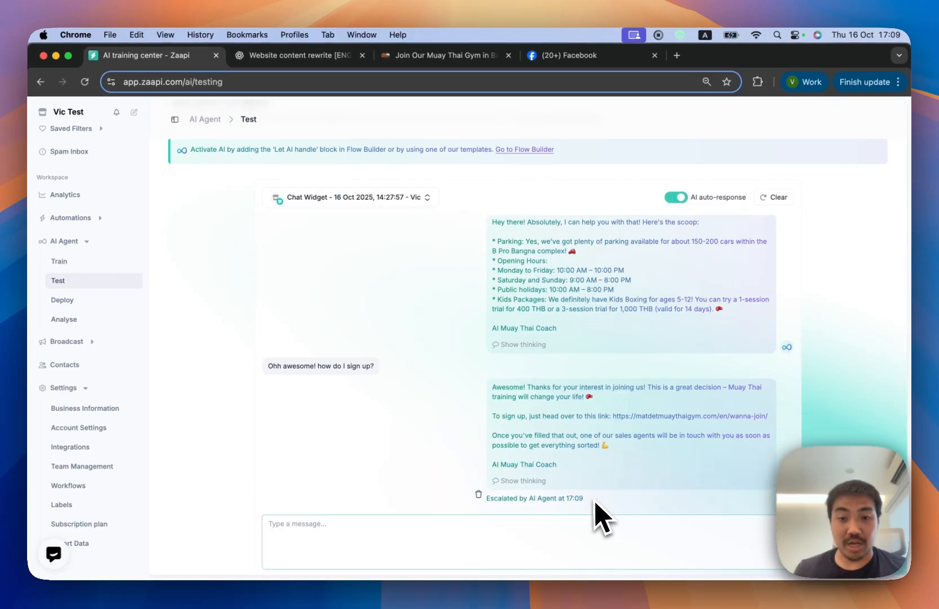
{"action": "triple_click", "coordinate": [487, 501]}
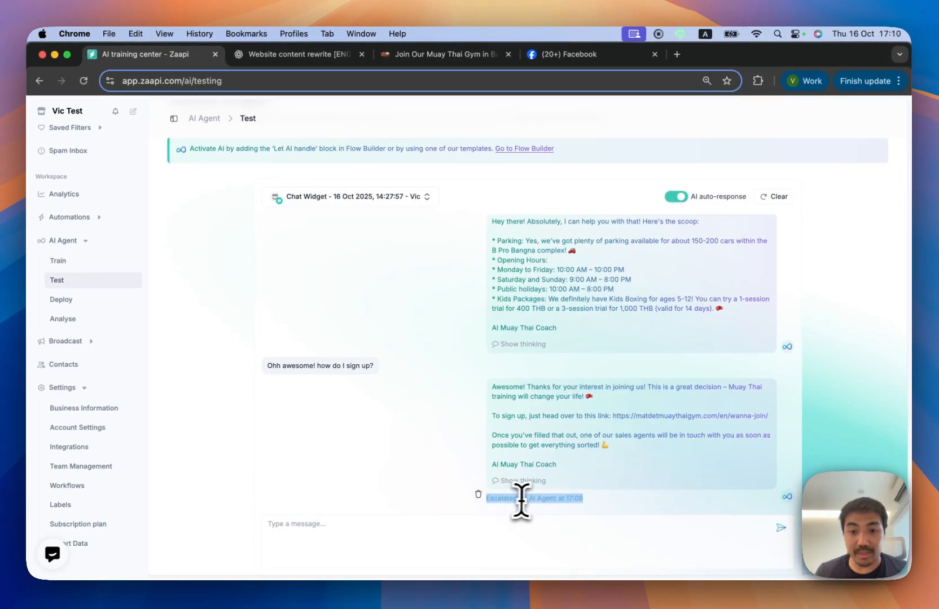
{"action": "left_click", "coordinate": [570, 497]}
{"action": "triple_click", "coordinate": [487, 501]}
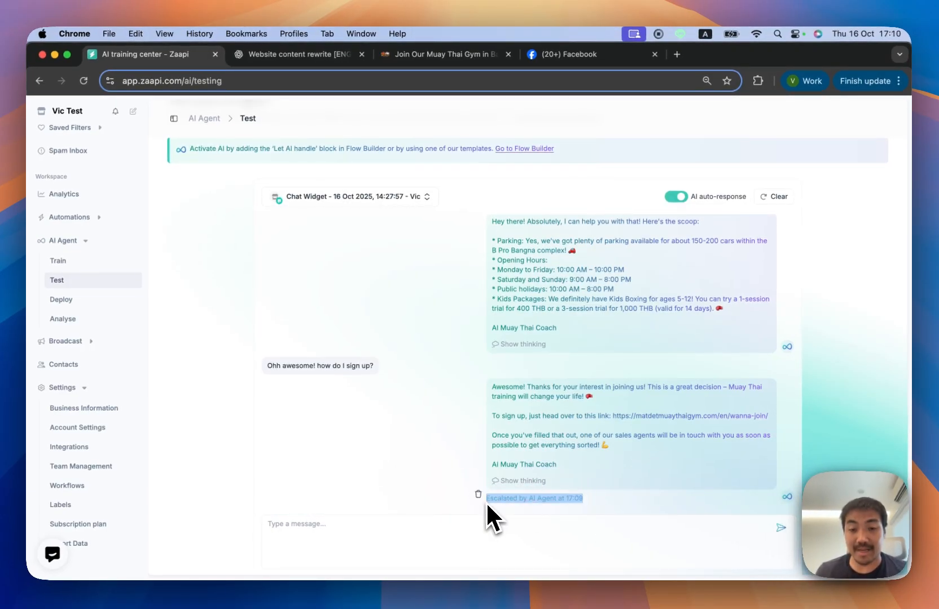
{"action": "left_click", "coordinate": [497, 539]}
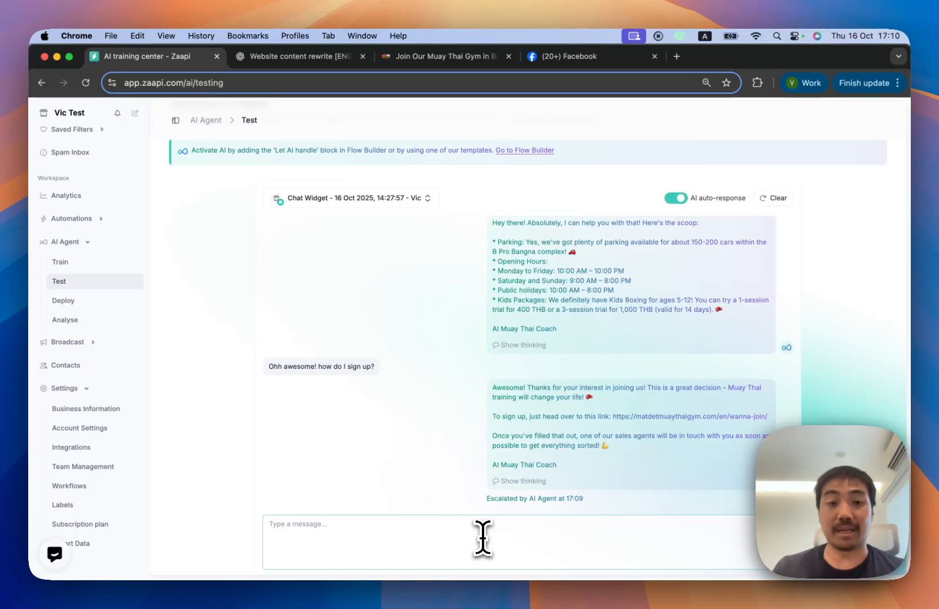
{"action": "scroll", "coordinate": [457, 457], "scroll_direction": "up", "scroll_amount": 5}
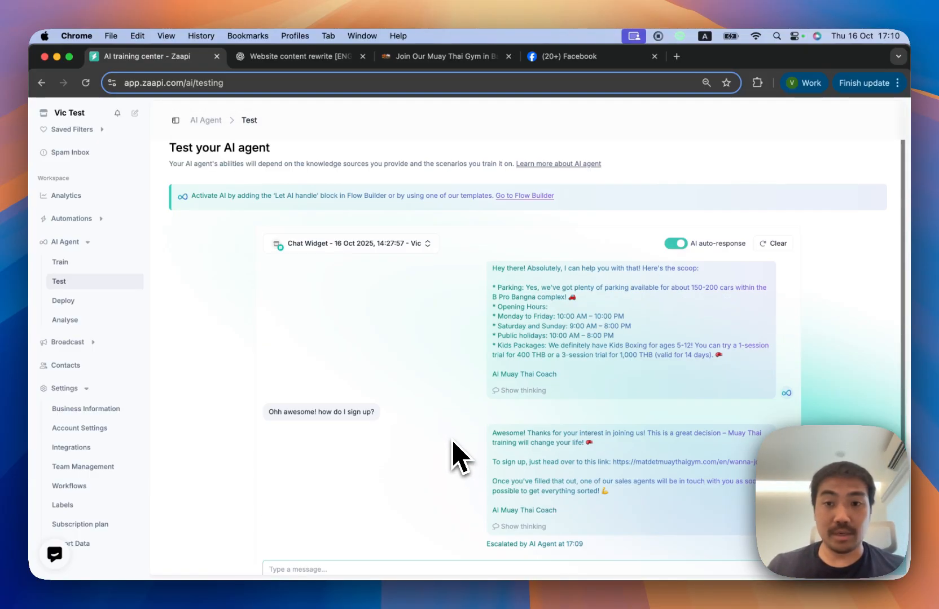
{"action": "scroll", "coordinate": [457, 457], "scroll_direction": "up", "scroll_amount": 5}
{"action": "scroll", "coordinate": [446, 463], "scroll_direction": "down", "scroll_amount": 10}
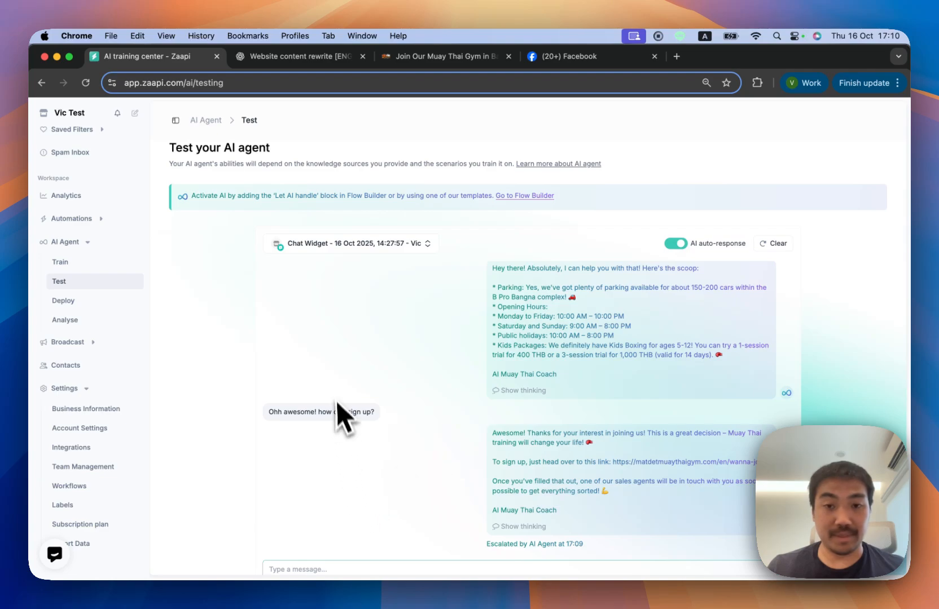
{"action": "scroll", "coordinate": [305, 387], "scroll_direction": "down", "scroll_amount": 2}
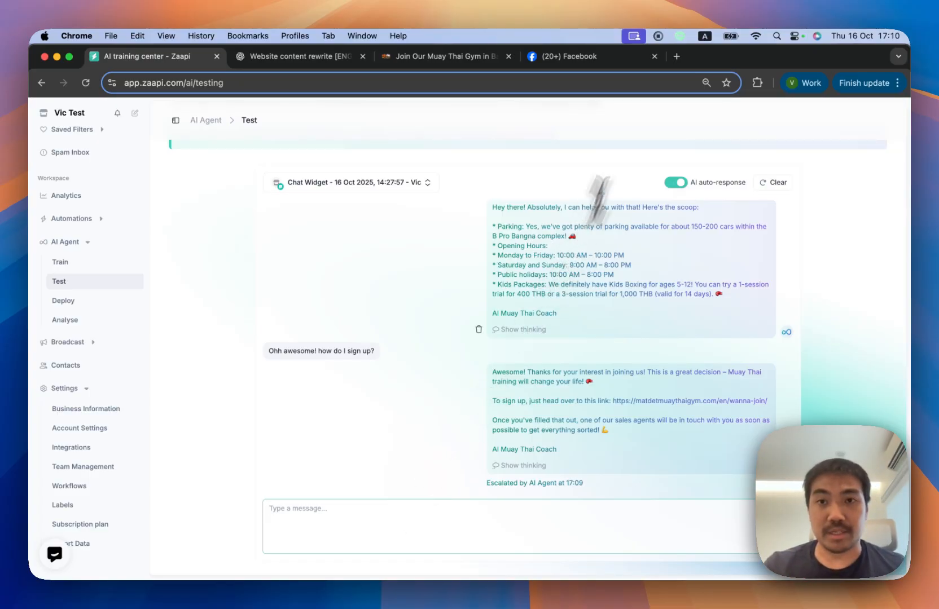
Step: Open an extra browser tab, return to the AI agent's test chat and send the Thai message "ภาษาไทย ได้ไหมครับ"
{"action": "left_click", "coordinate": [676, 57]}
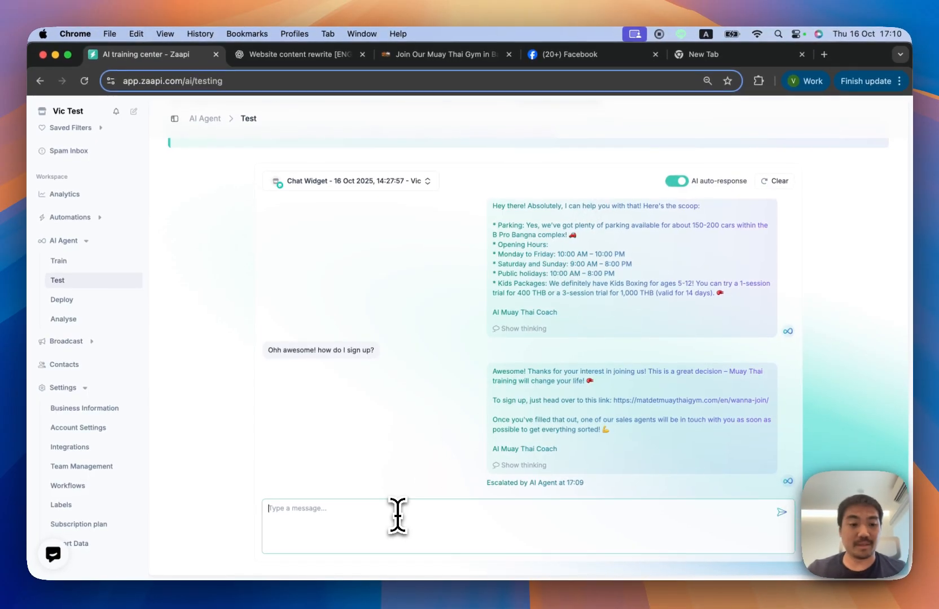
{"action": "key", "text": "ctrl+space"}
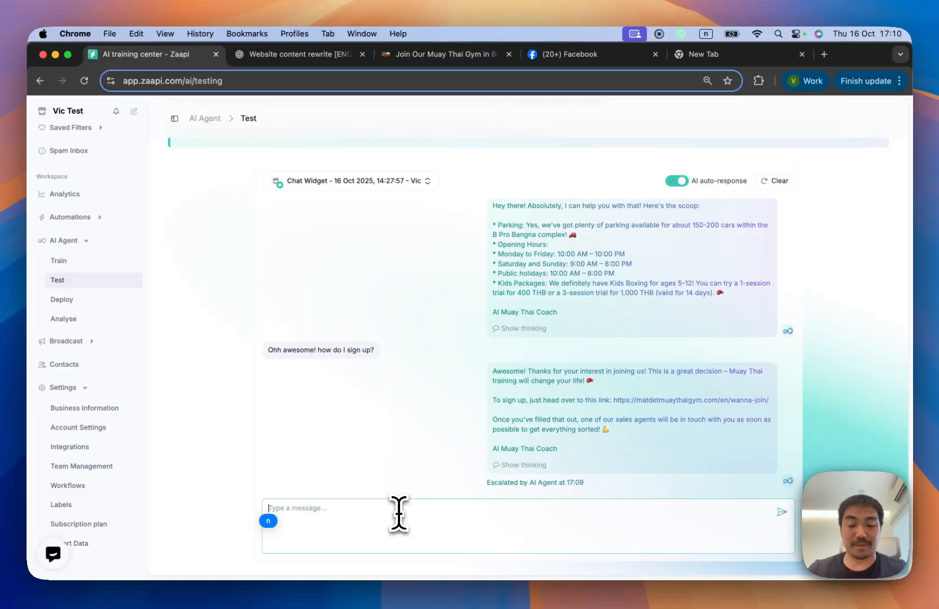
{"action": "type", "text": "ก"}
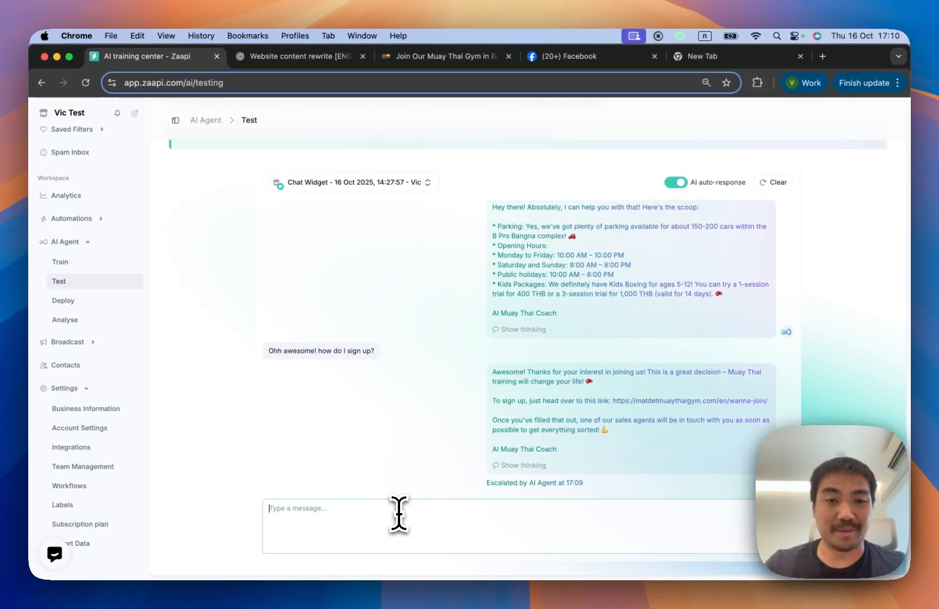
{"action": "type", "text": "าษา"}
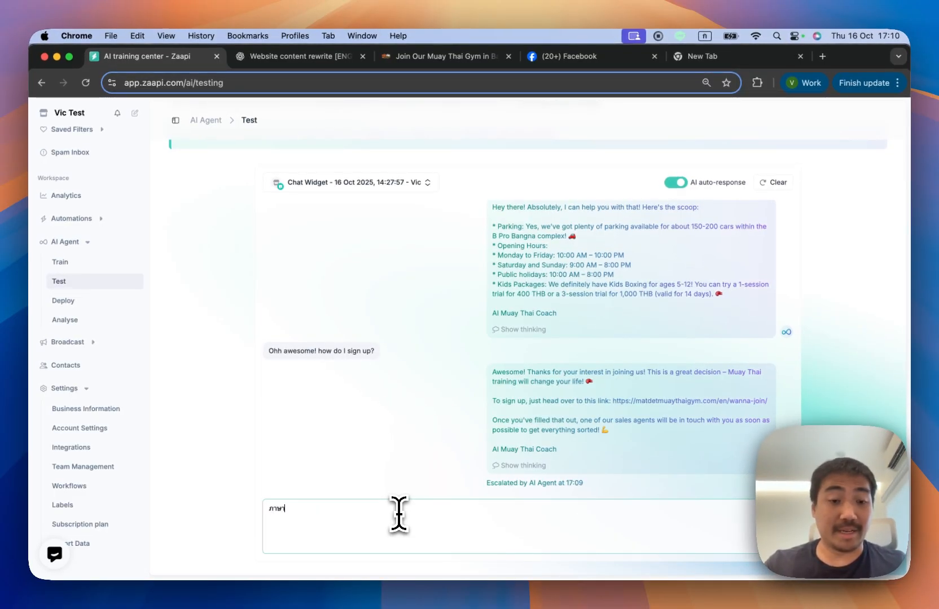
{"action": "type", "text": "ไทย ได้ไหมครับ"}
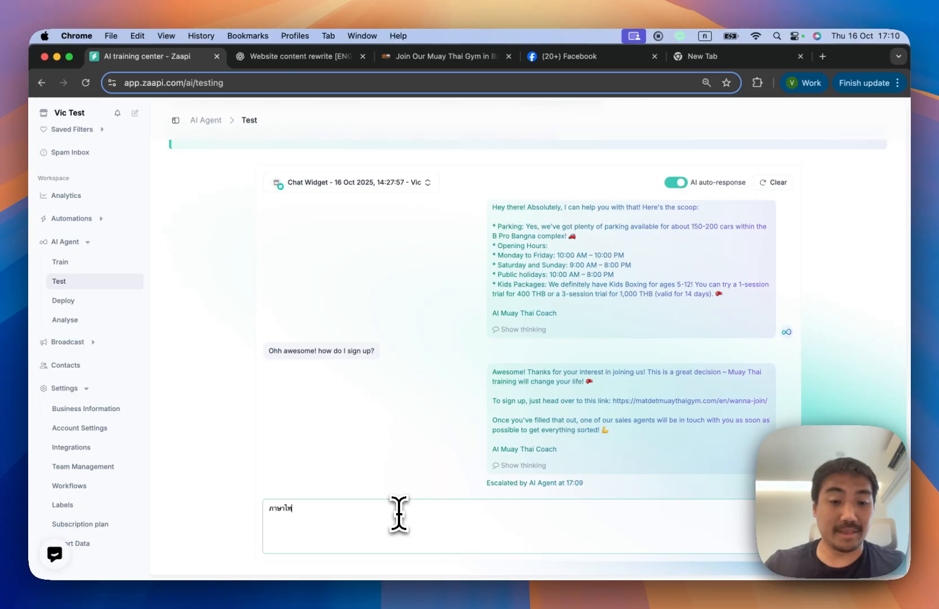
{"action": "key", "text": "Return"}
{"action": "scroll", "coordinate": [427, 453], "scroll_direction": "down", "scroll_amount": 1}
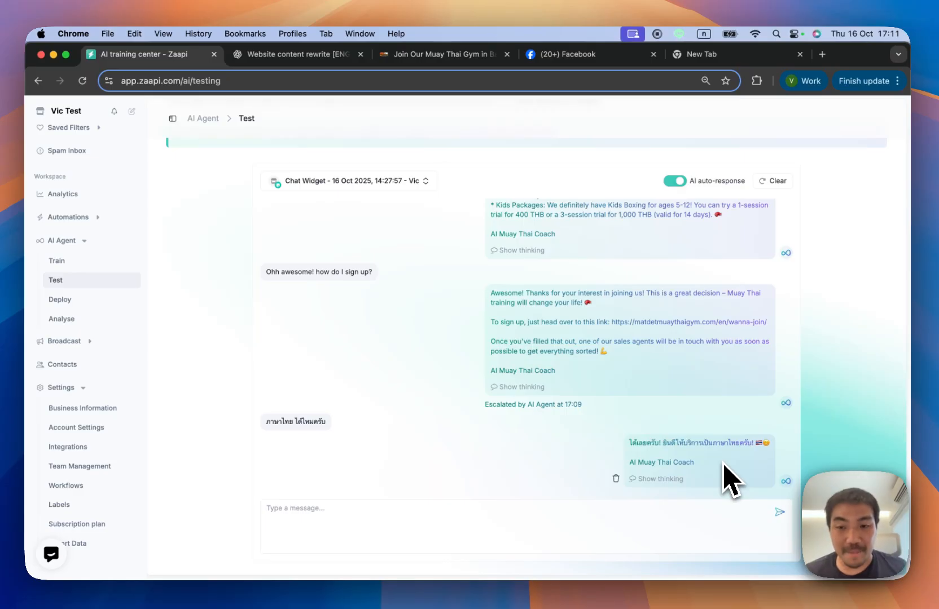
Step: Examine the AI's reply to the Thai-language question and return to the empty message field
{"action": "left_click_drag", "start_coordinate": [631, 443], "coordinate": [736, 460]}
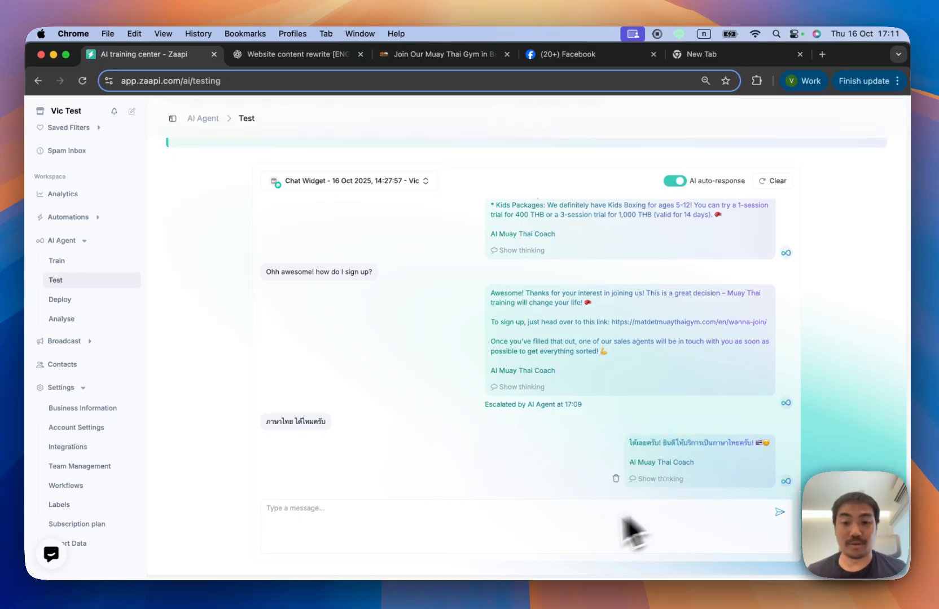
{"action": "left_click", "coordinate": [571, 531]}
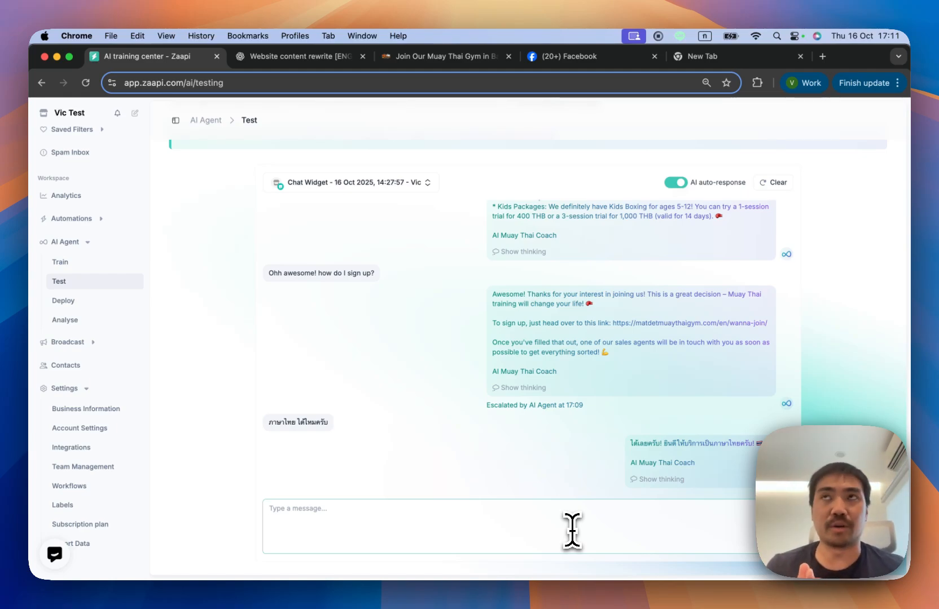
{"action": "left_click", "coordinate": [571, 531]}
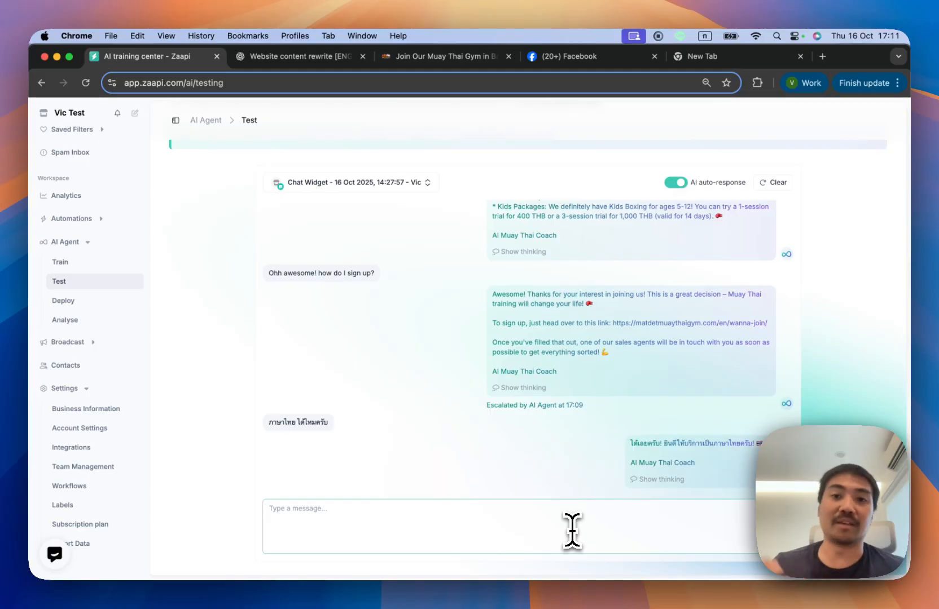